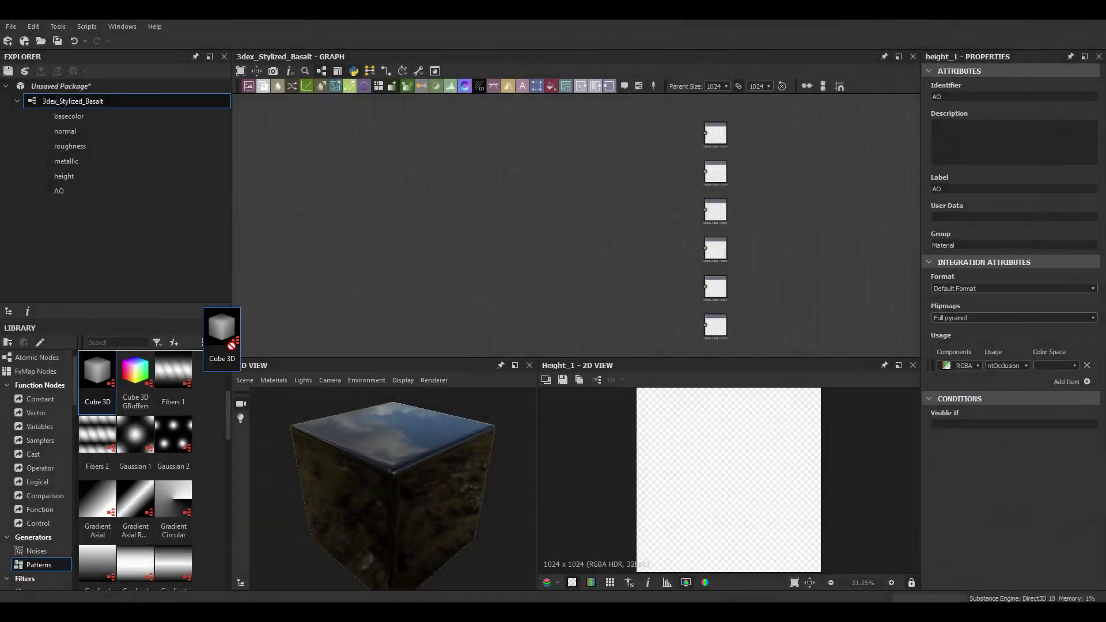
# Step: Drag a Cube 3D pattern node from Library > Generators > Patterns into the 3dex_Stylized_Basalt graph
pyautogui.moveTo(97, 374); pyautogui.dragTo(463, 265)
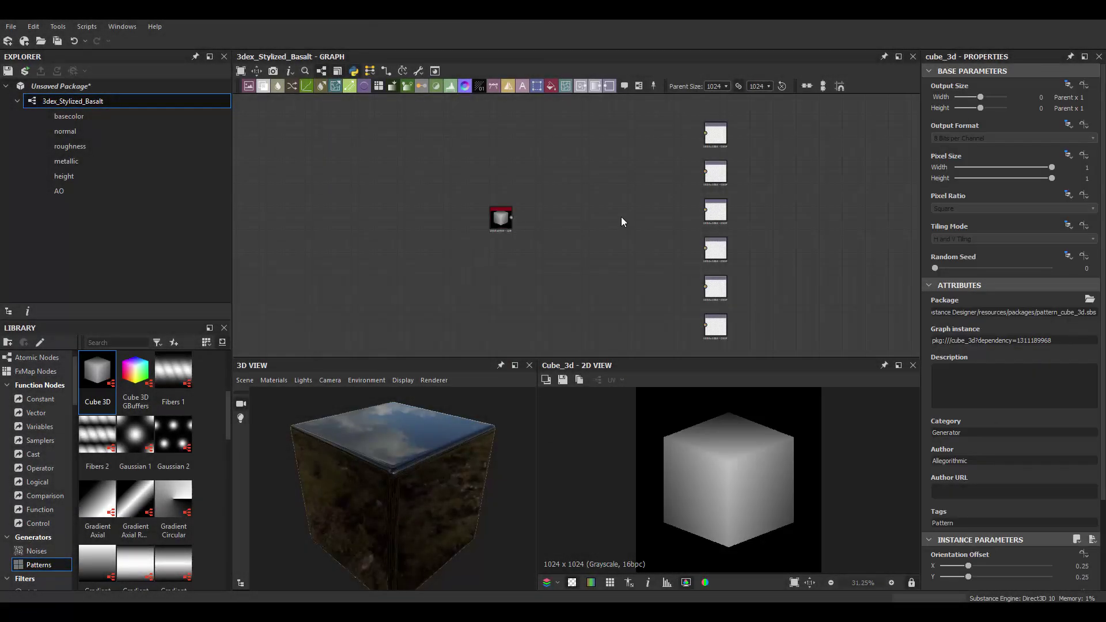
# Step: Add a Normal node and a Uniform Color node to the graph
pyautogui.press('space')
pyautogui.write('normal')
pyautogui.press('Return')
pyautogui.press('space')
pyautogui.write('uniform')
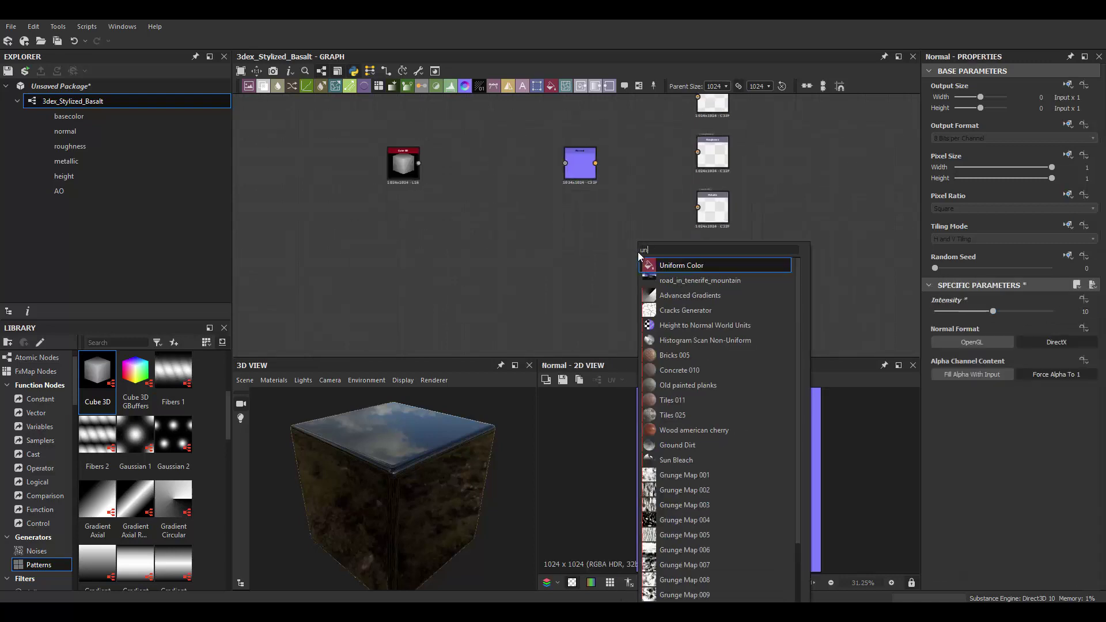
pyautogui.press('Return')
# Step: Feed a black Uniform Color into metallic, and mid-grey uniform colors into roughness and base color
pyautogui.scroll(4, 704, 296)
pyautogui.moveTo(735, 177); pyautogui.dragTo(735, 288, button='middle')
pyautogui.hotkey('ctrl', 'd')
pyautogui.moveTo(573, 217); pyautogui.dragTo(648, 193)
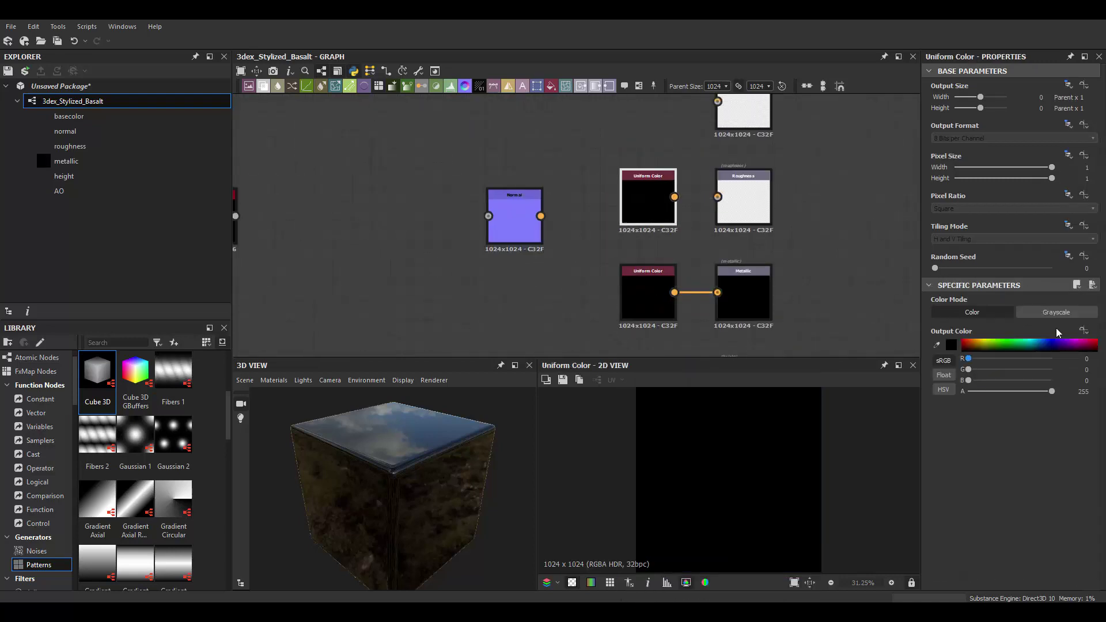
pyautogui.click(1056, 312)
pyautogui.click(746, 238)
pyautogui.moveTo(745, 190); pyautogui.dragTo(745, 304, button='middle')
pyautogui.click(644, 305)
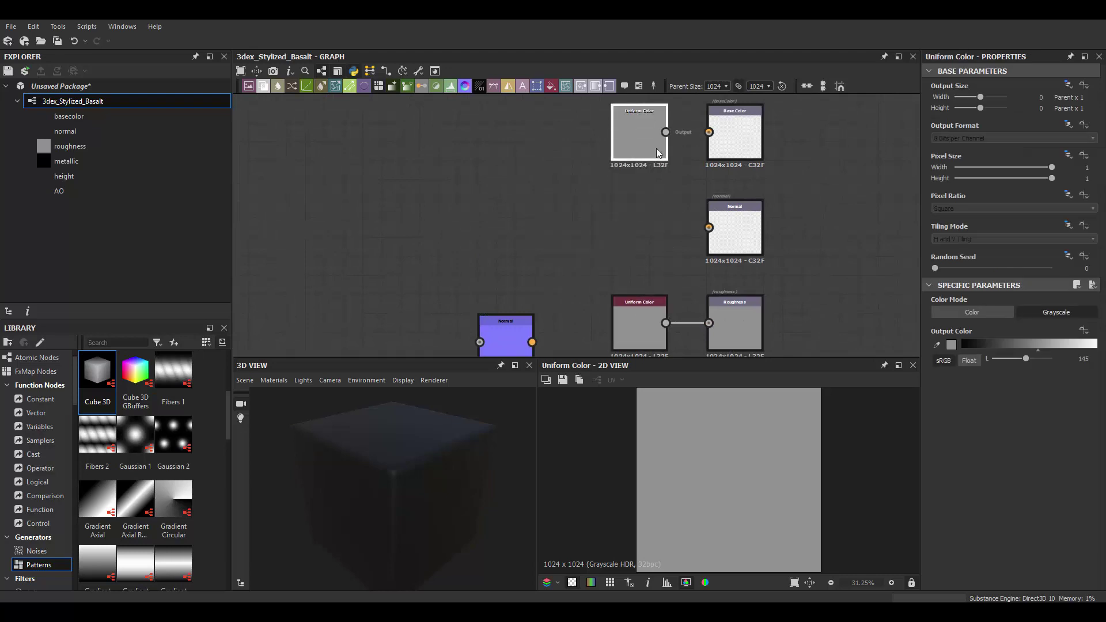
pyautogui.moveTo(670, 308); pyautogui.dragTo(641, 137)
# Step: Move the Normal node beside the normal output
pyautogui.scroll(-2, 635, 160)
pyautogui.moveTo(612, 190)
pyautogui.mouseDown()
pyautogui.moveTo(720, 156)
pyautogui.moveTo(743, 172)
pyautogui.mouseUp()
pyautogui.scroll(-2, 691, 206)
# Step: Connect Cube 3D to normal and height, and through a new HBAO node into AO
pyautogui.moveTo(520, 153); pyautogui.dragTo(752, 232)
pyautogui.press('space')
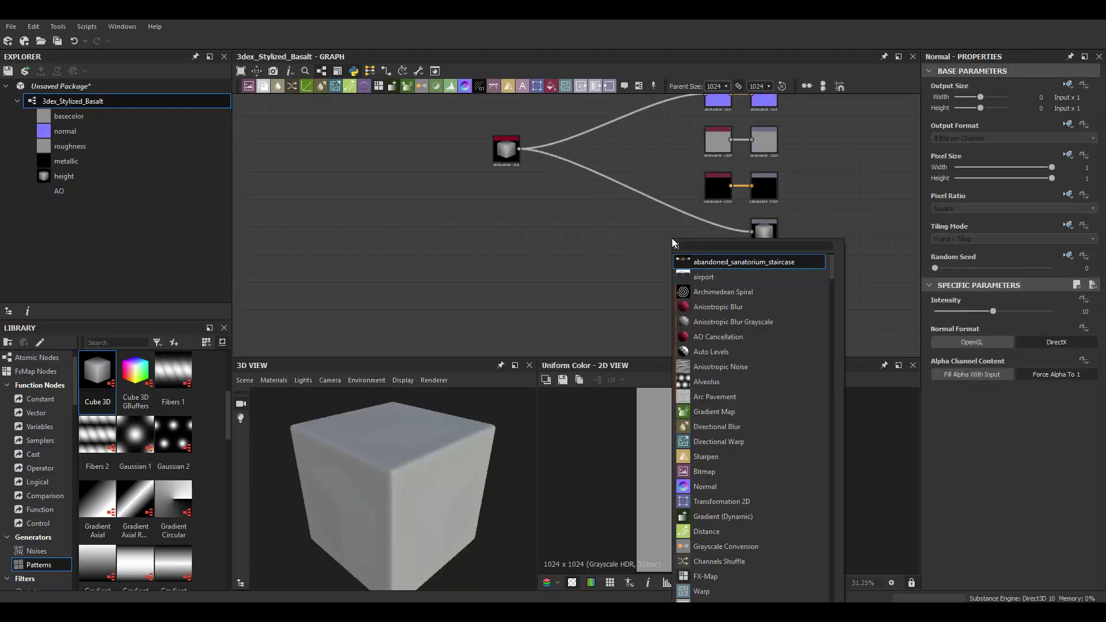
pyautogui.write('hbao')
pyautogui.press('Return')
pyautogui.moveTo(519, 149); pyautogui.dragTo(660, 240)
pyautogui.scroll(1, 662, 242)
pyautogui.moveTo(674, 242); pyautogui.dragTo(734, 288)
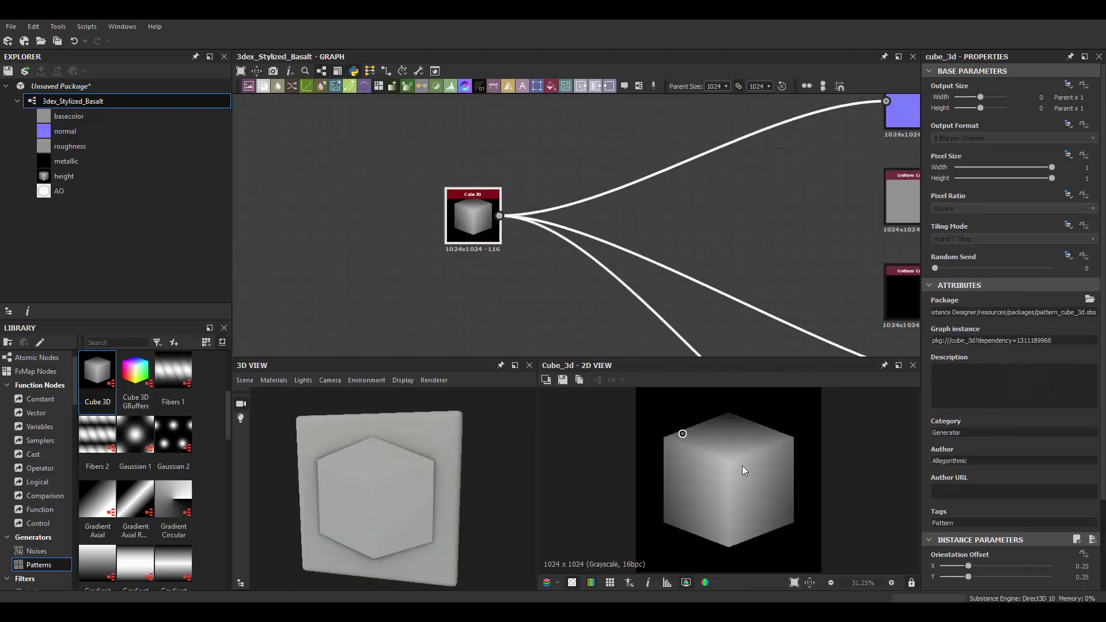
# Step: Tilt the cube's orientation and add a Shape Extrude node to the graph
pyautogui.moveTo(682, 433)
pyautogui.mouseDown()
pyautogui.moveTo(726, 415)
pyautogui.moveTo(696, 399)
pyautogui.mouseUp()
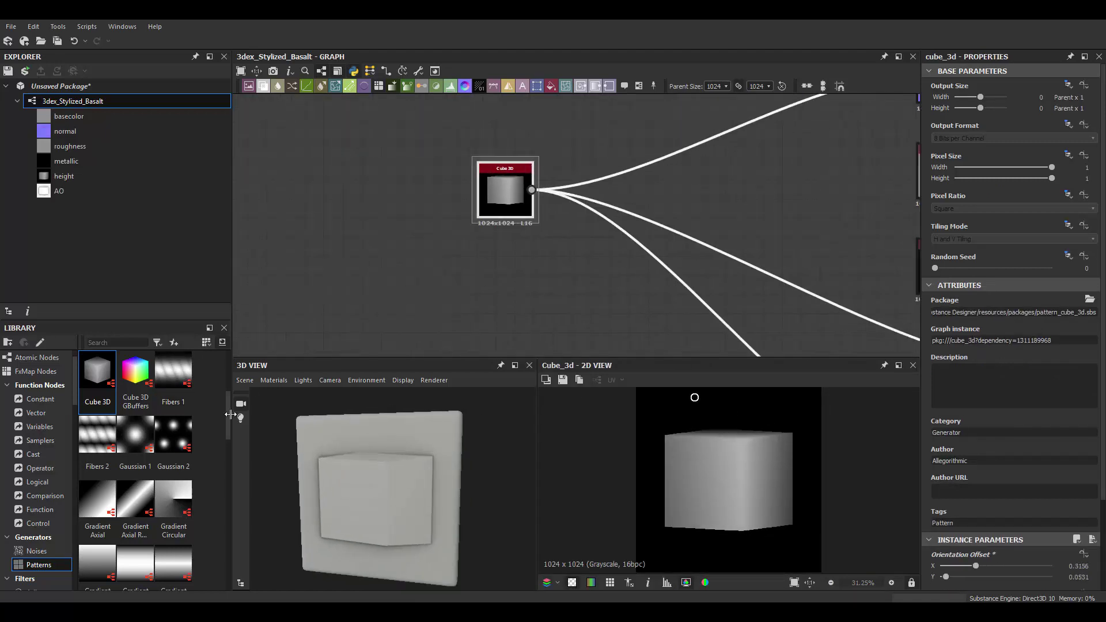
pyautogui.moveTo(229, 414); pyautogui.dragTo(230, 485)
pyautogui.moveTo(530, 308); pyautogui.dragTo(598, 184)
# Step: Combine Cube 3D and Shape Extrude in a Blend node set to Min (Darken)
pyautogui.click(263, 85)
pyautogui.click(979, 342)
pyautogui.click(960, 359)
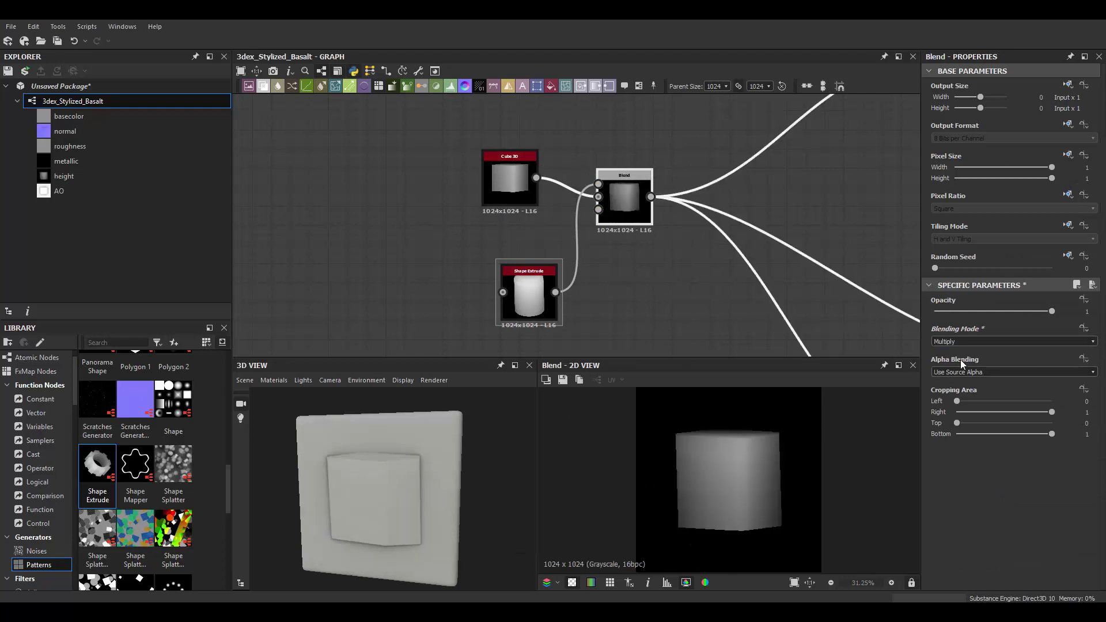
pyautogui.moveTo(529, 294); pyautogui.dragTo(510, 294)
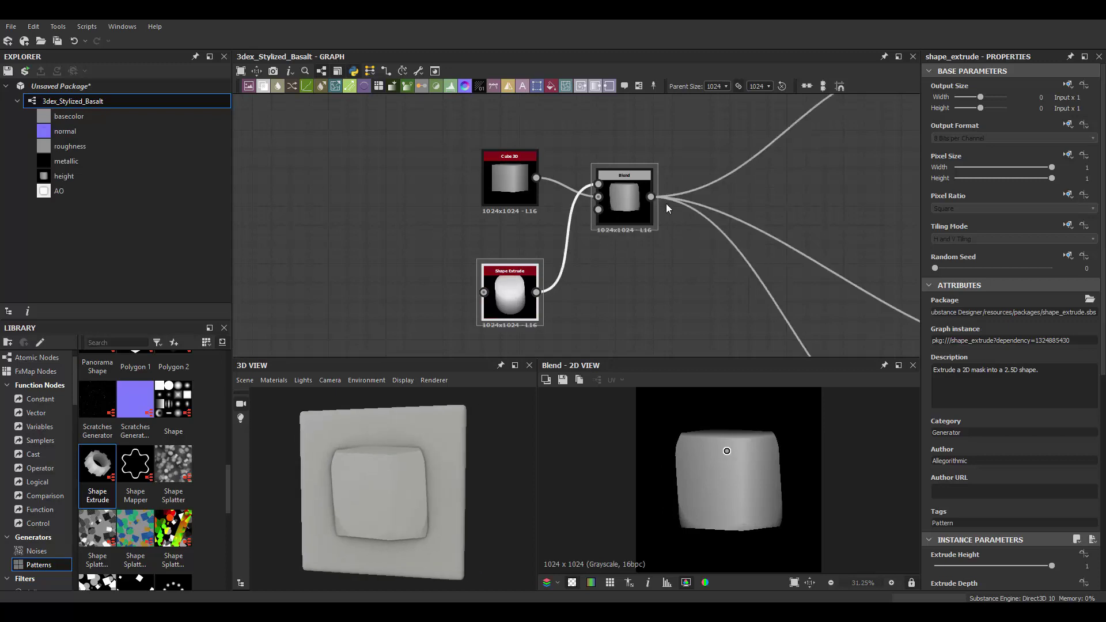
pyautogui.scroll(-2, 668, 208)
pyautogui.scroll(2, 548, 204)
# Step: Add a Splatter after the Blend with Pattern Size Height 1000, Grid Number 3 and luminance variation
pyautogui.press('space')
pyautogui.write('splatter')
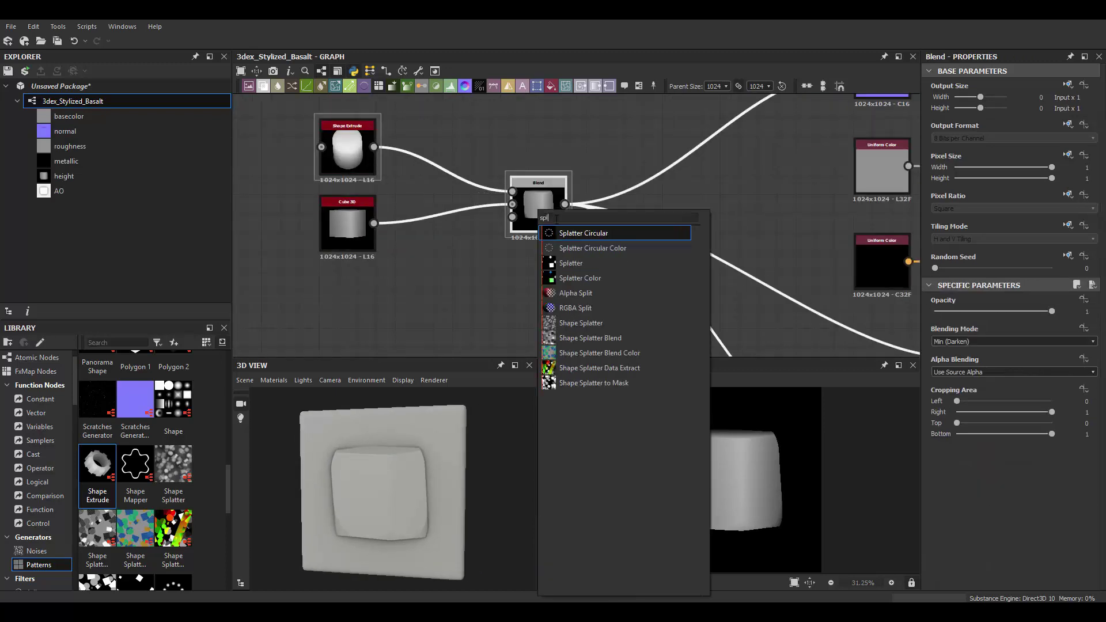
pyautogui.click(576, 263)
pyautogui.scroll(-3, 983, 488)
pyautogui.moveTo(946, 491)
pyautogui.mouseDown()
pyautogui.moveTo(971, 490)
pyautogui.moveTo(956, 462)
pyautogui.mouseUp()
pyautogui.scroll(-5, 1033, 490)
pyautogui.scroll(-5, 1033, 490)
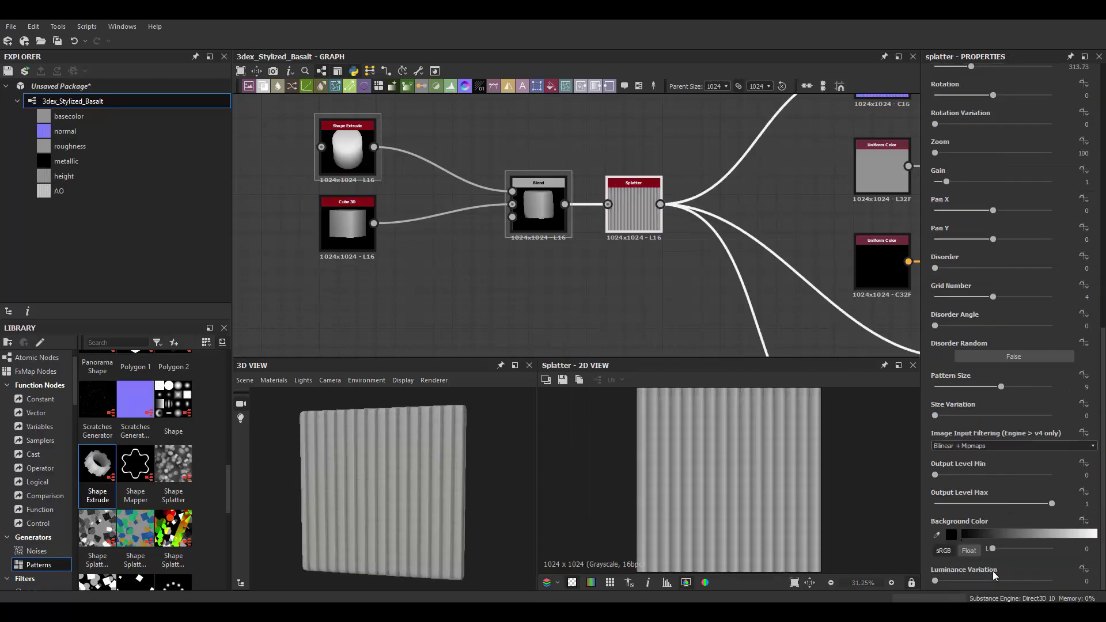
pyautogui.moveTo(935, 581); pyautogui.dragTo(1043, 581)
pyautogui.scroll(3, 1014, 453)
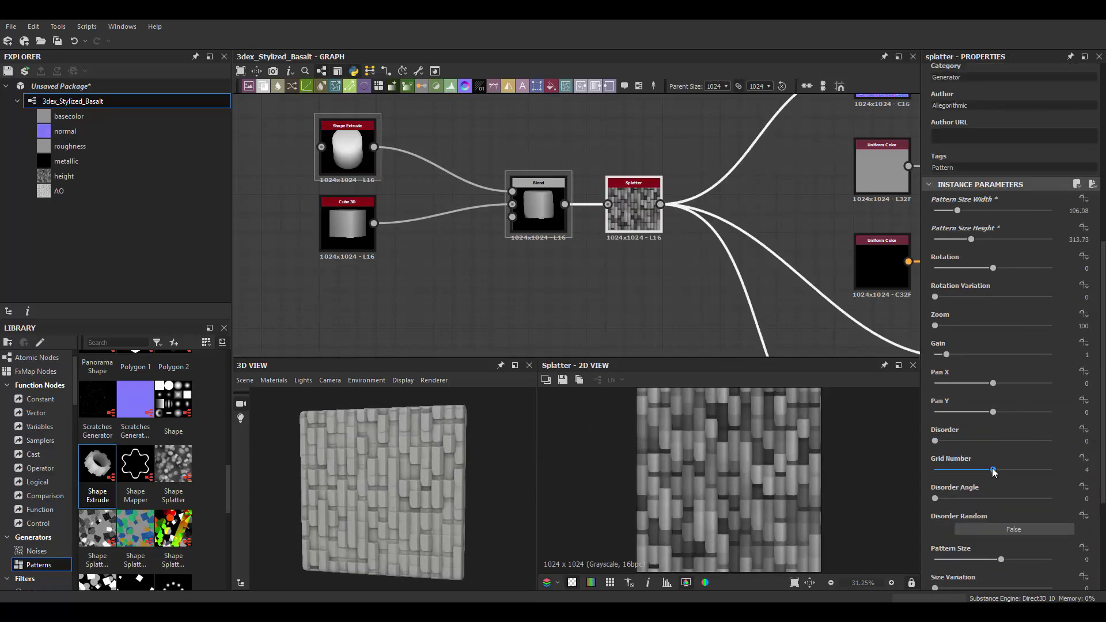
pyautogui.moveTo(992, 466); pyautogui.dragTo(978, 465)
pyautogui.scroll(2, 1048, 301)
pyautogui.moveTo(971, 342); pyautogui.dragTo(1054, 343)
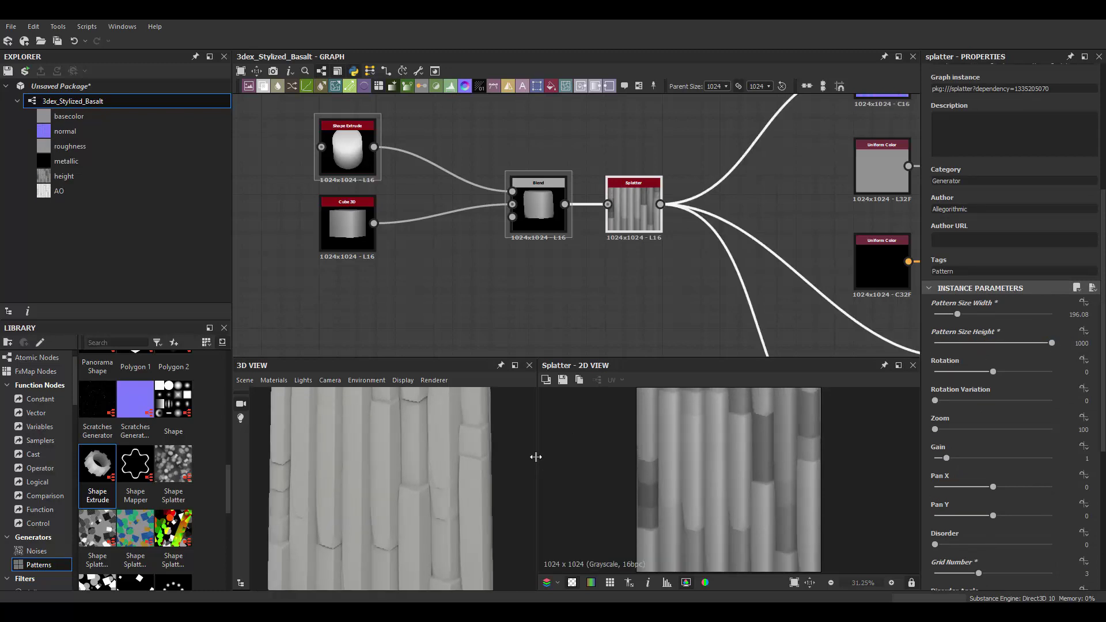
# Step: Shift the columns with Pan Y 61.76 and slightly adjust the Cube 3D orientation offset
pyautogui.scroll(-1, 1027, 403)
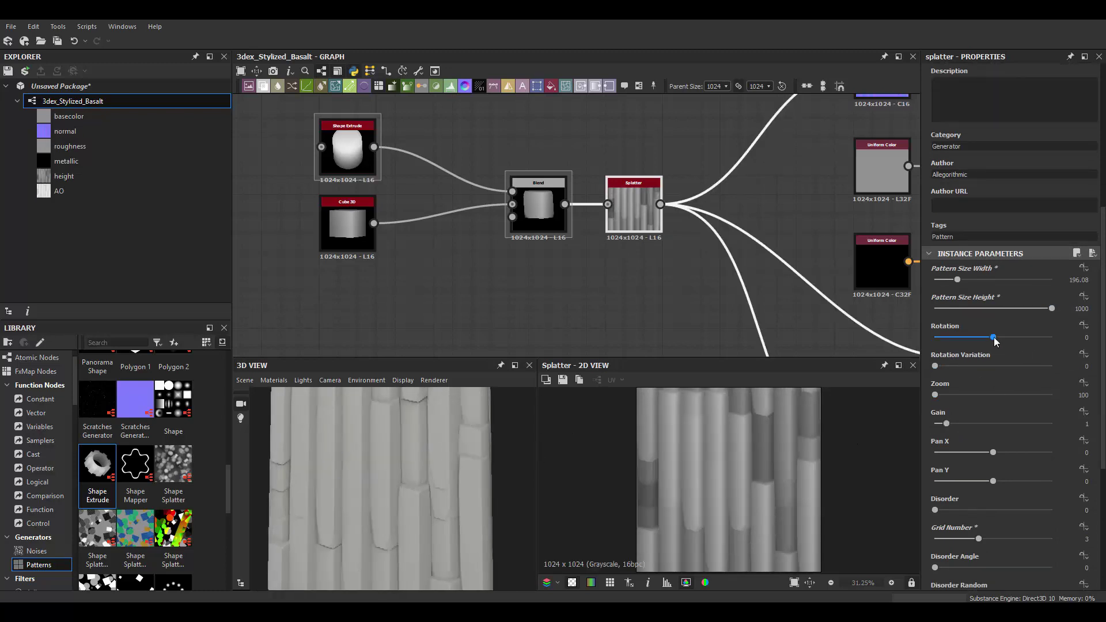
pyautogui.scroll(-1, 999, 412)
pyautogui.moveTo(991, 447); pyautogui.dragTo(1029, 447)
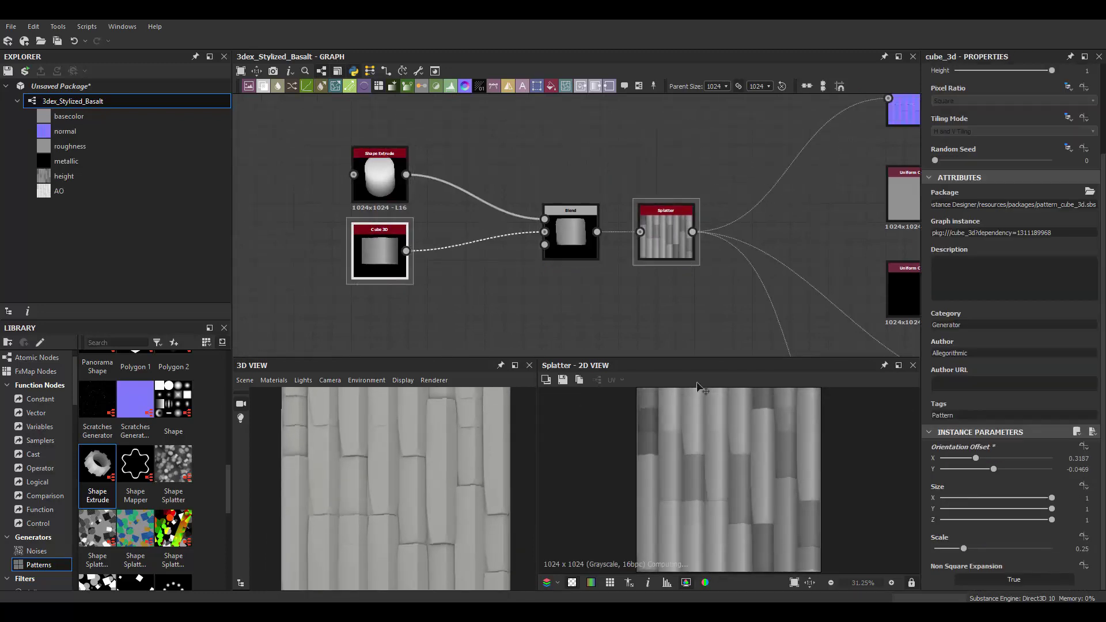
pyautogui.moveTo(698, 387)
pyautogui.mouseDown()
pyautogui.moveTo(699, 399)
pyautogui.moveTo(686, 391)
pyautogui.moveTo(696, 393)
pyautogui.mouseUp()
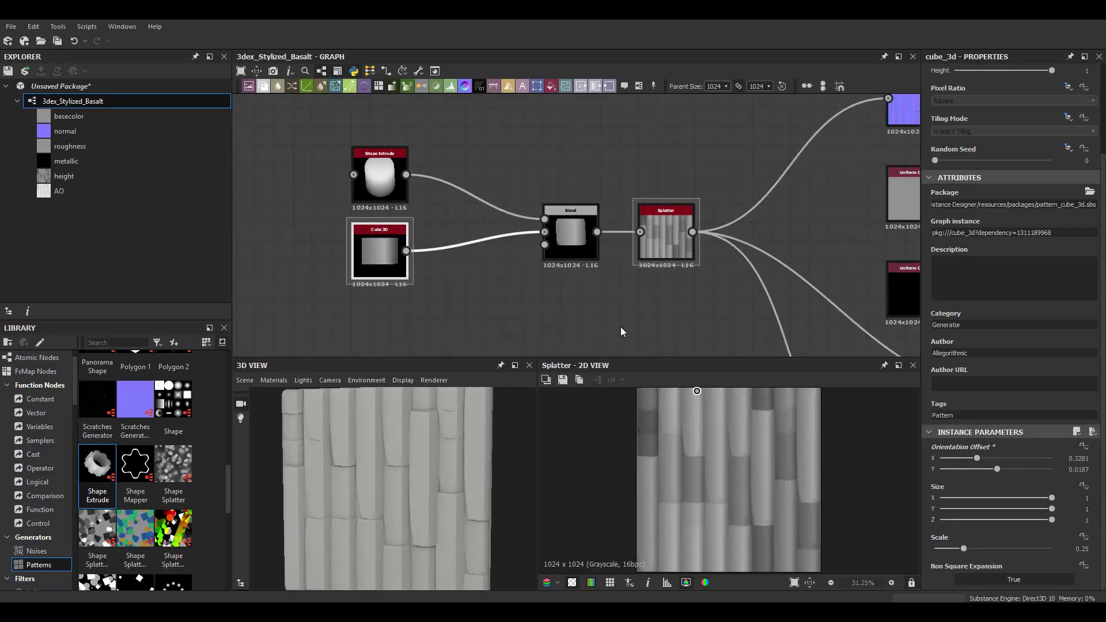
# Step: Give the Splatter Size Variation 20.1 and Pattern Size Width 250
pyautogui.click(665, 233)
pyautogui.scroll(-10, 1029, 461)
pyautogui.moveTo(945, 580); pyautogui.dragTo(1103, 578)
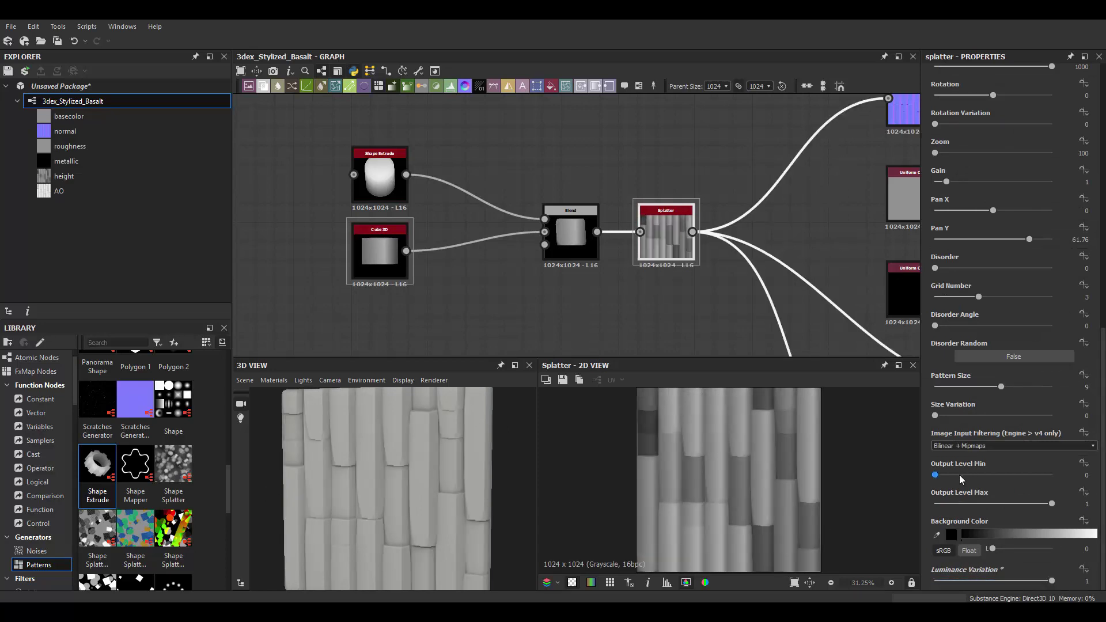
pyautogui.moveTo(935, 475); pyautogui.dragTo(1029, 485)
pyautogui.scroll(1, 937, 398)
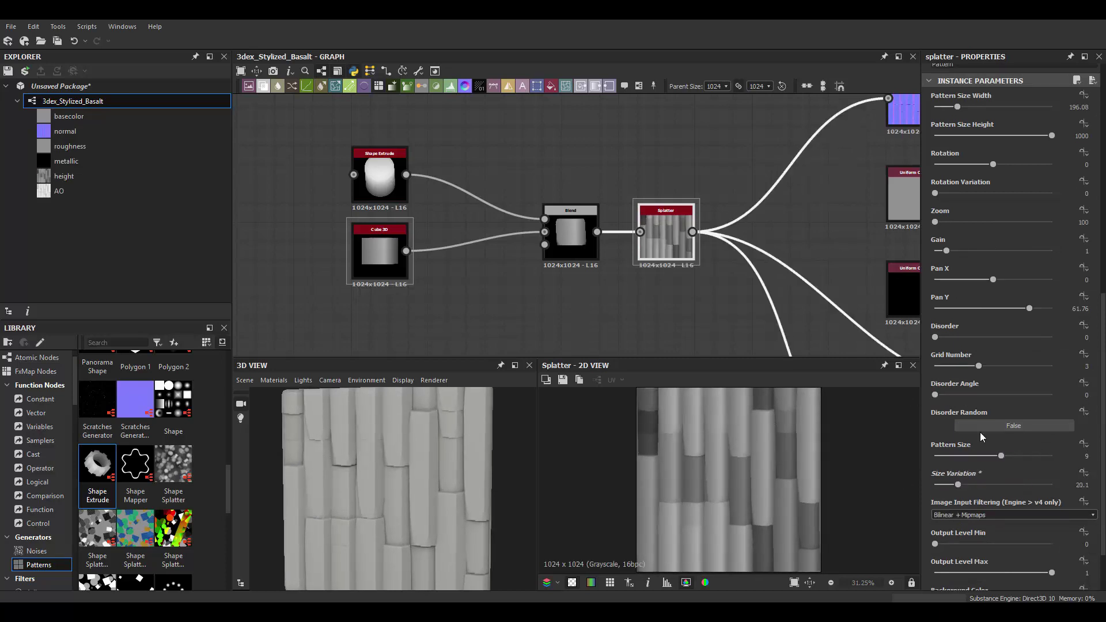
pyautogui.scroll(3, 983, 403)
pyautogui.moveTo(957, 211); pyautogui.dragTo(970, 211)
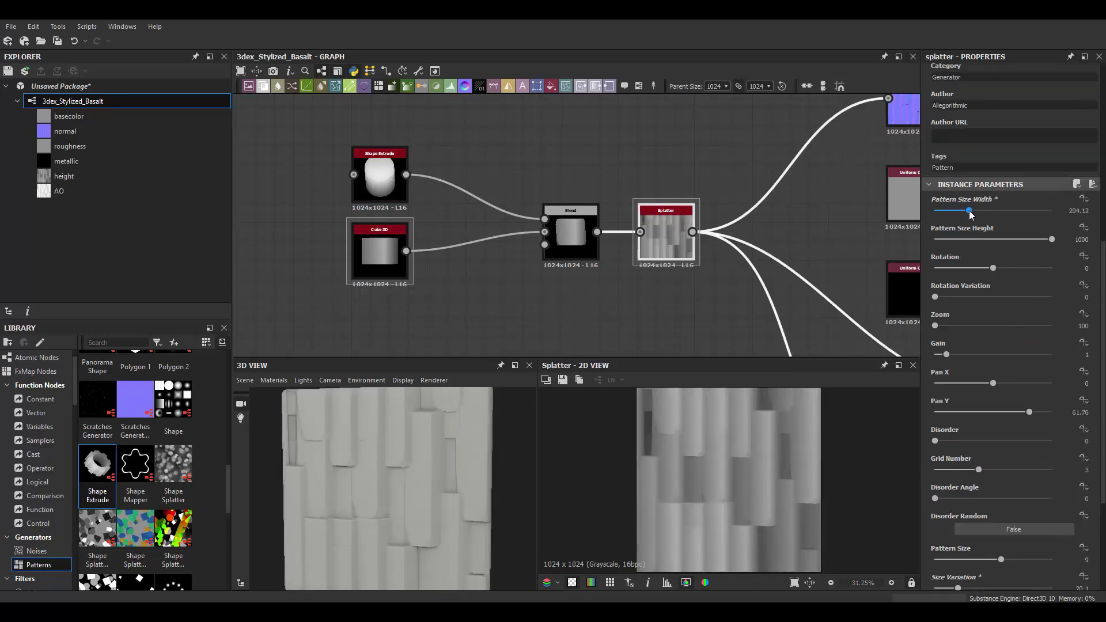
# Step: Raise the 3D preview material's height scale and set its tessellation to 7
pyautogui.moveTo(438, 449); pyautogui.dragTo(486, 424)
pyautogui.click(274, 380)
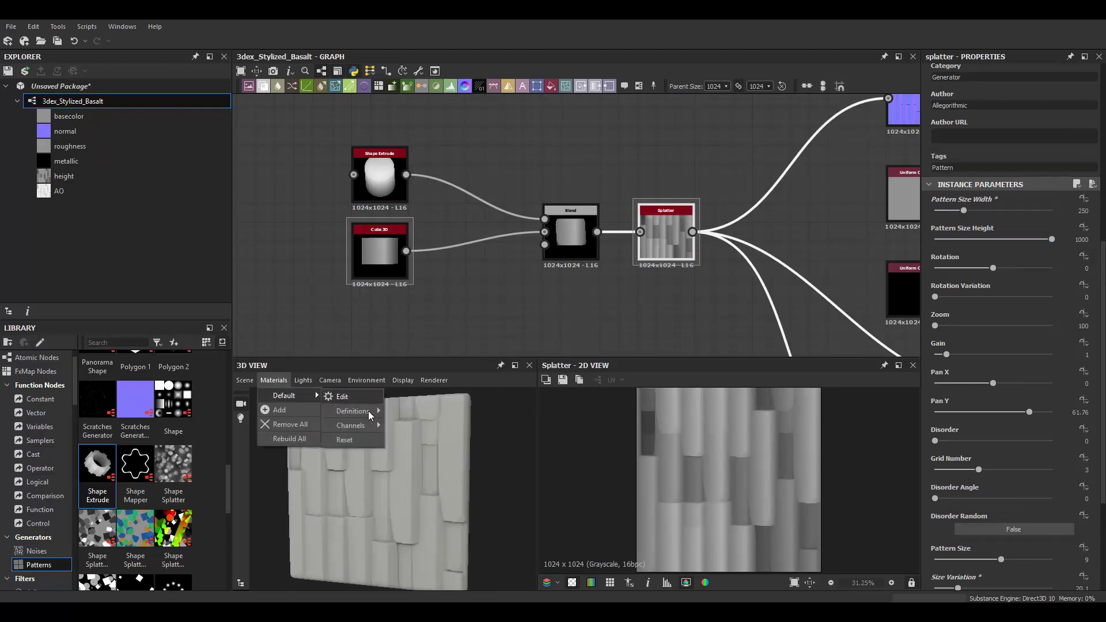
pyautogui.click(342, 396)
pyautogui.moveTo(946, 124)
pyautogui.mouseDown()
pyautogui.moveTo(1017, 124)
pyautogui.moveTo(981, 95)
pyautogui.mouseUp()
pyautogui.moveTo(423, 470); pyautogui.dragTo(432, 455)
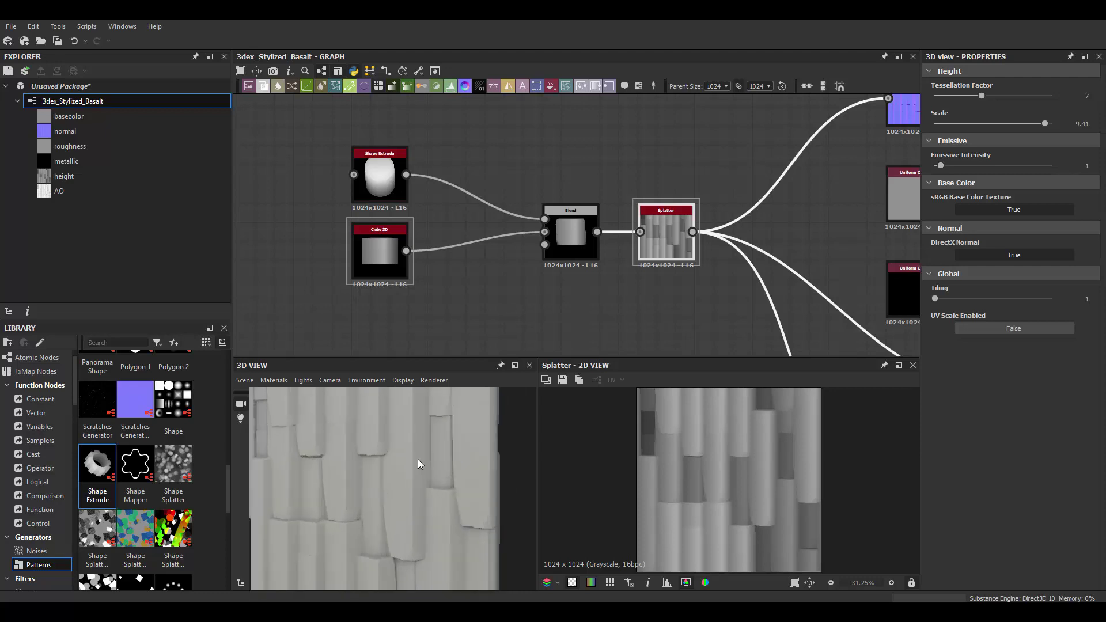
pyautogui.scroll(2, 510, 214)
# Step: Set the Cube 3D Size Y to 1 and scale to 0.26
pyautogui.click(322, 265)
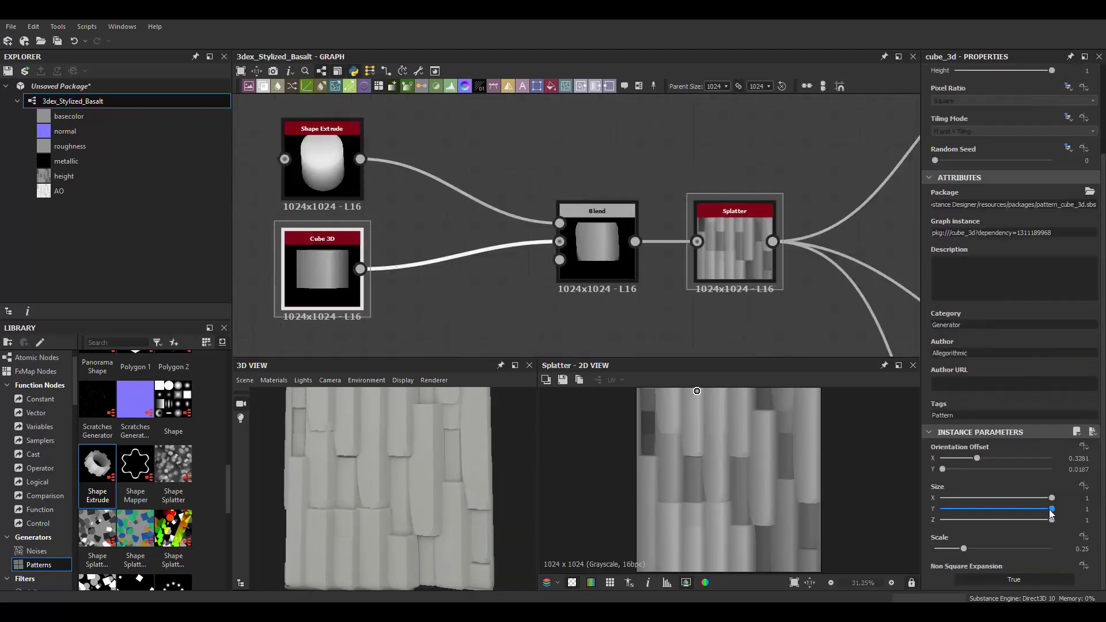
pyautogui.moveTo(1017, 509); pyautogui.dragTo(1053, 509)
pyautogui.moveTo(965, 549); pyautogui.dragTo(967, 546)
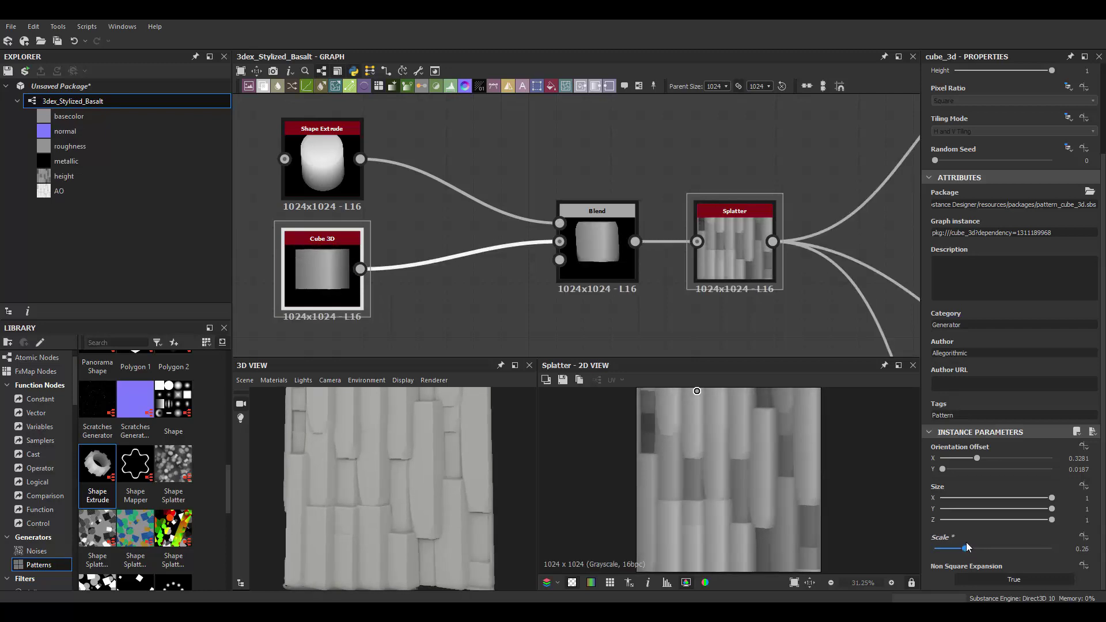
pyautogui.moveTo(461, 149); pyautogui.dragTo(482, 170, button='middle')
pyautogui.click(343, 179)
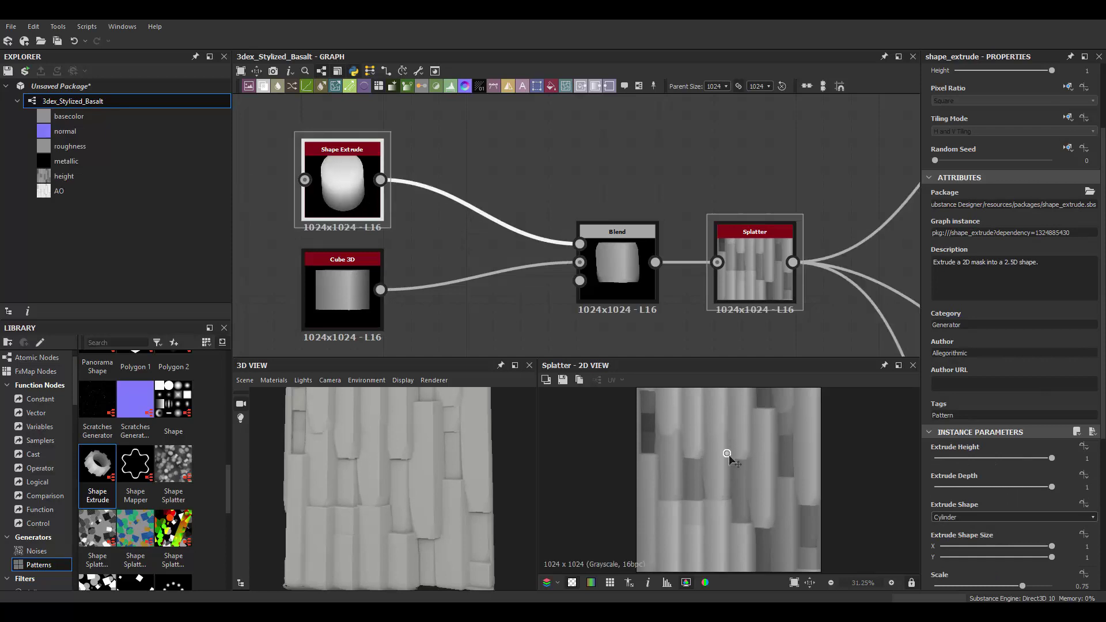
pyautogui.moveTo(383, 457); pyautogui.dragTo(409, 466)
pyautogui.moveTo(576, 317); pyautogui.dragTo(576, 173, button='middle')
# Step: Set the ambient occlusion to Height Depth 0.33 and Radius 0.76
pyautogui.doubleClick(622, 210)
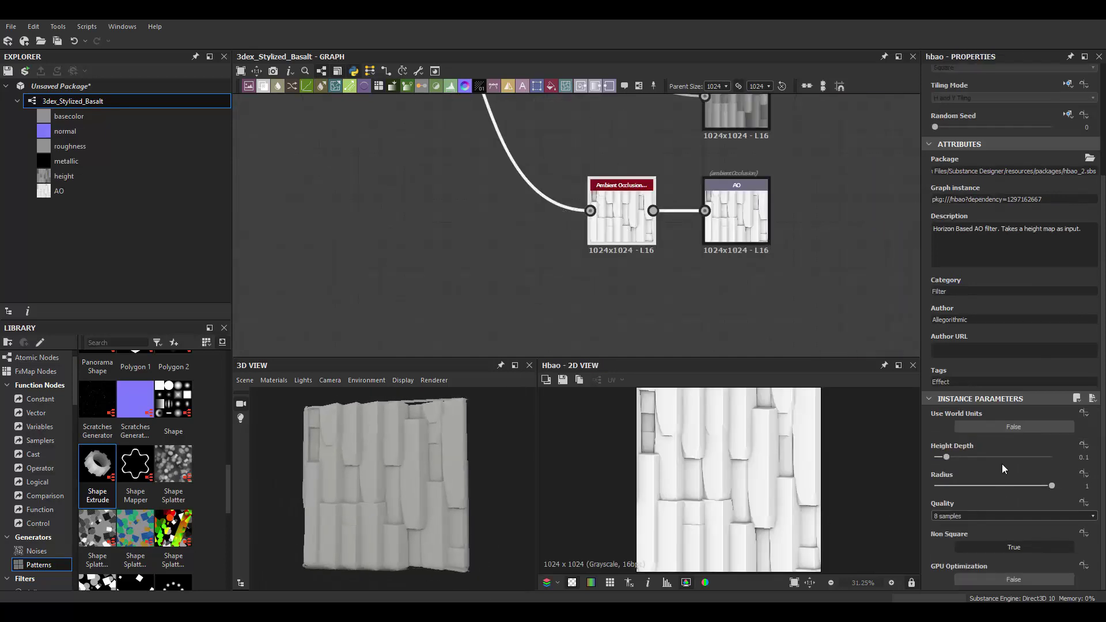
pyautogui.moveTo(940, 458)
pyautogui.mouseDown()
pyautogui.moveTo(970, 458)
pyautogui.moveTo(1023, 487)
pyautogui.mouseUp()
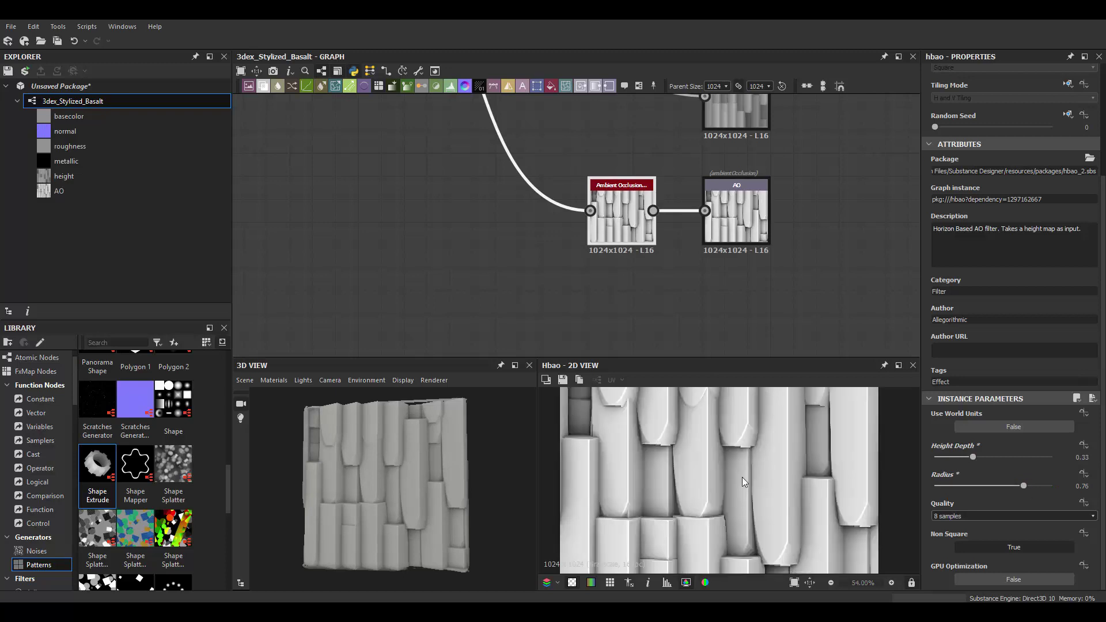
pyautogui.moveTo(437, 467); pyautogui.dragTo(391, 474)
# Step: Preview the Blend result and set the Cube 3D orientation offset to 0.3281, -0.0376
pyautogui.scroll(-2, 677, 211)
pyautogui.moveTo(677, 211); pyautogui.dragTo(673, 278, button='middle')
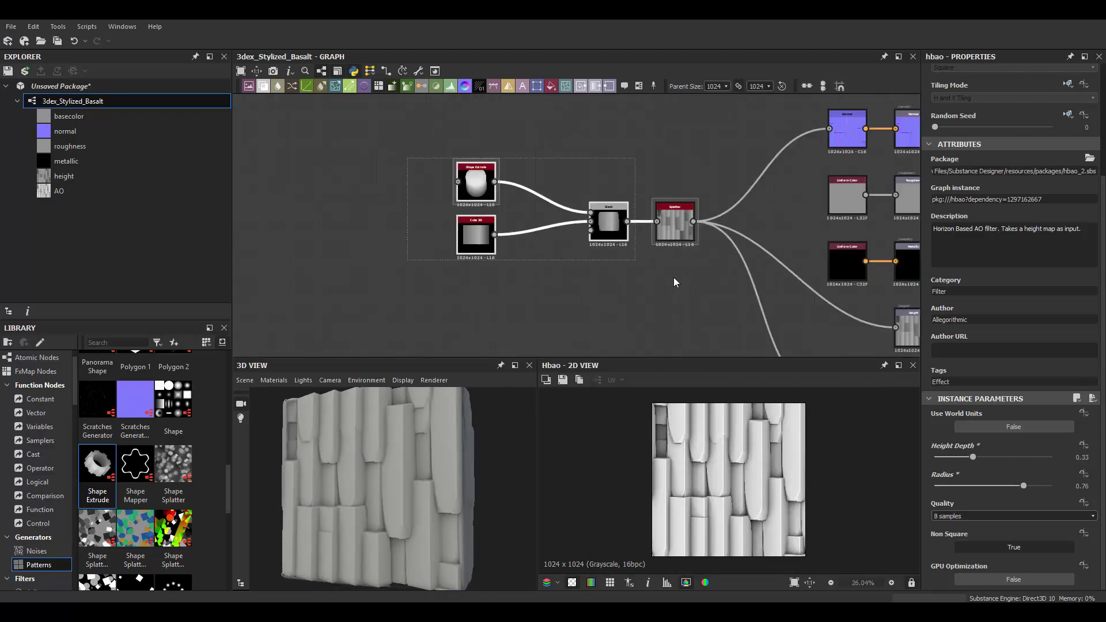
pyautogui.scroll(2, 590, 264)
pyautogui.moveTo(590, 263); pyautogui.dragTo(631, 233, button='middle')
pyautogui.scroll(1, 632, 234)
pyautogui.doubleClick(576, 257)
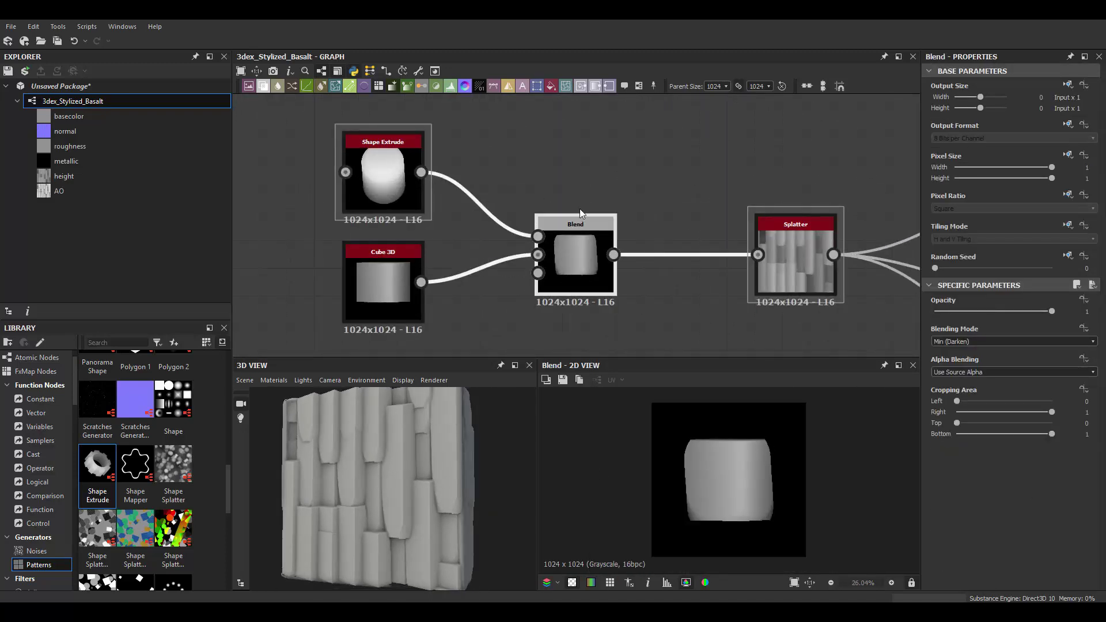
pyautogui.scroll(-2, 594, 216)
pyautogui.click(432, 299)
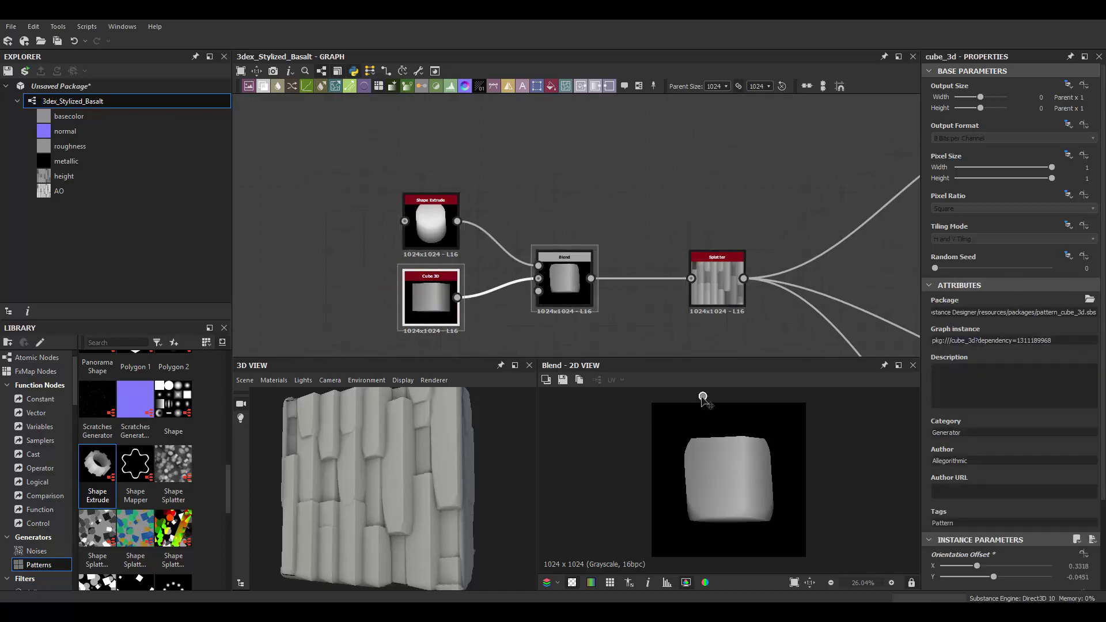
pyautogui.moveTo(488, 495)
pyautogui.mouseDown()
pyautogui.moveTo(466, 489)
pyautogui.moveTo(473, 485)
pyautogui.moveTo(470, 496)
pyautogui.mouseUp()
pyautogui.scroll(-1, 625, 206)
pyautogui.scroll(1, 537, 249)
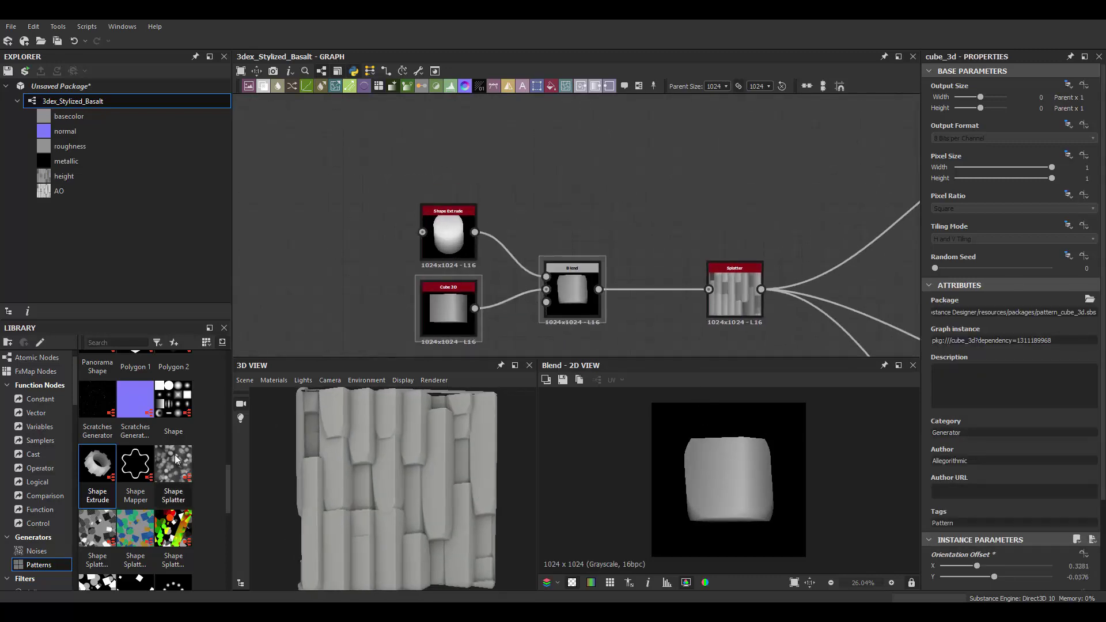
pyautogui.scroll(5, 180, 466)
pyautogui.scroll(-4, 181, 467)
# Step: Place a Polygon 2 hexagon generator and feed it into a new Splatter node
pyautogui.moveTo(173, 527); pyautogui.dragTo(574, 155)
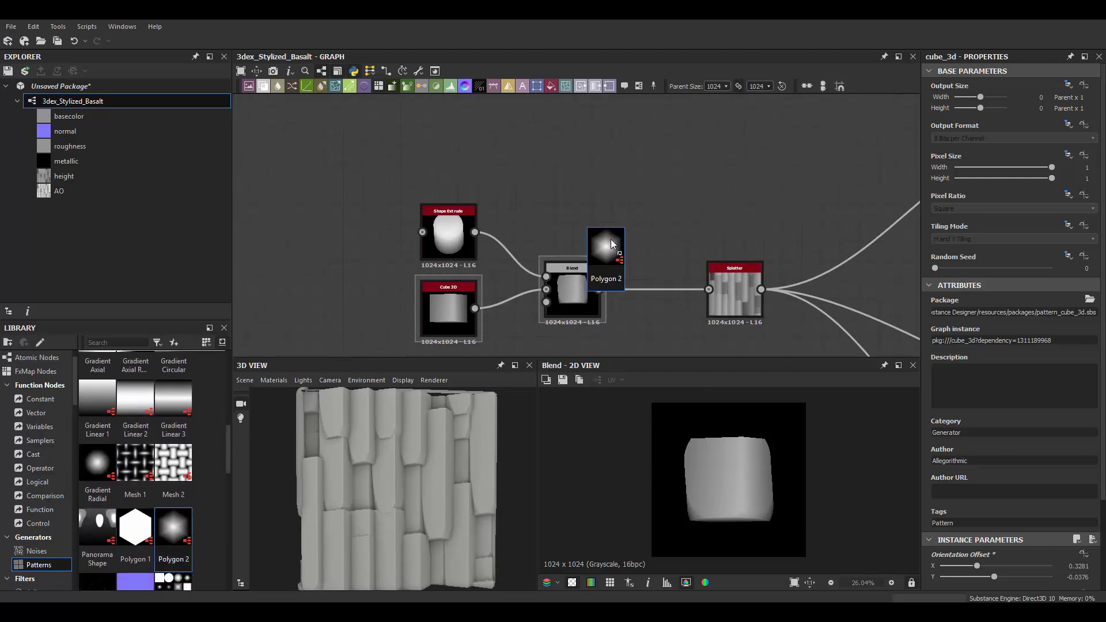
pyautogui.moveTo(634, 161); pyautogui.dragTo(635, 210, button='middle')
pyautogui.moveTo(601, 205)
pyautogui.mouseDown()
pyautogui.moveTo(644, 207)
pyautogui.moveTo(671, 223)
pyautogui.mouseUp()
pyautogui.click(645, 224)
# Step: Set the hexagon Splatter's pattern size, Rotation 88.24 and Grid Number 2
pyautogui.moveTo(946, 239); pyautogui.dragTo(1001, 239)
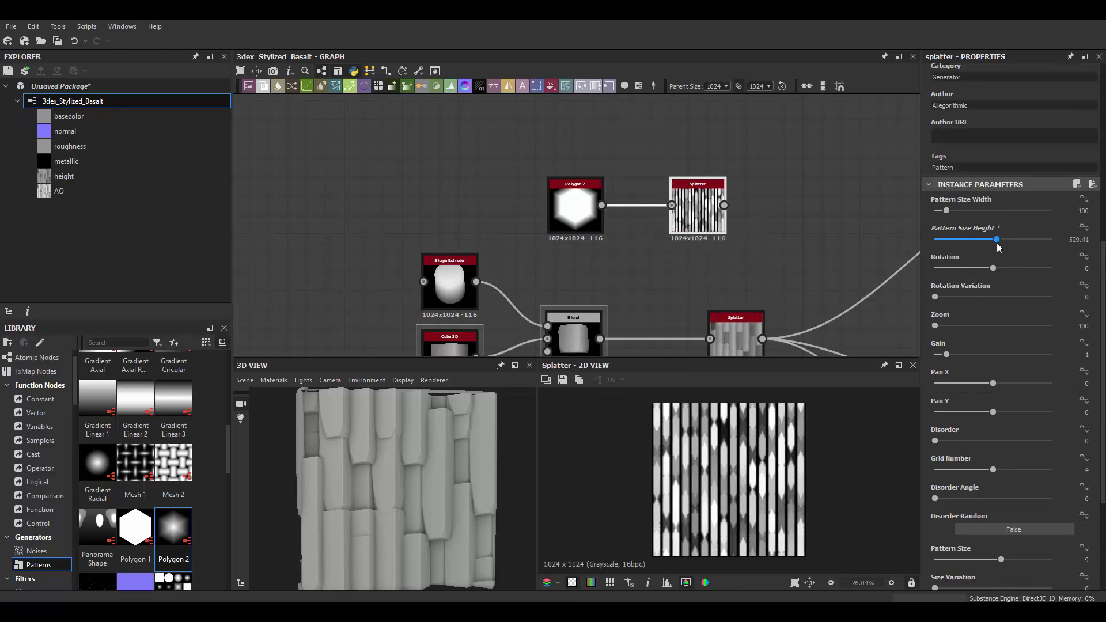
pyautogui.moveTo(946, 210)
pyautogui.mouseDown()
pyautogui.moveTo(963, 211)
pyautogui.moveTo(952, 216)
pyautogui.mouseUp()
pyautogui.moveTo(993, 268); pyautogui.dragTo(1007, 269)
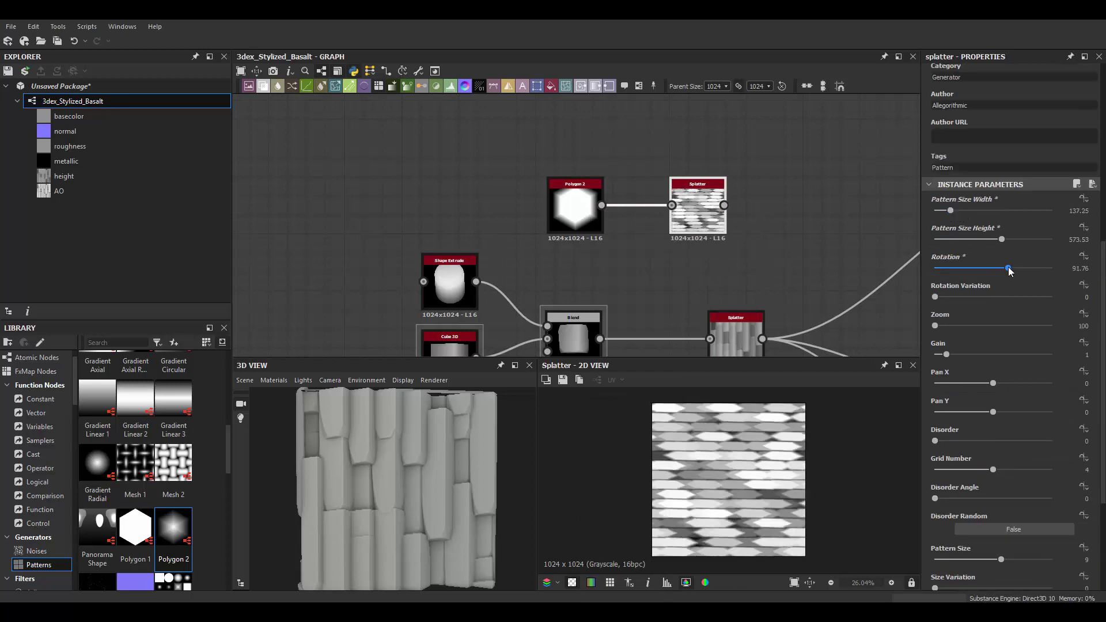
pyautogui.moveTo(992, 469); pyautogui.dragTo(971, 469)
# Step: Bevel the scattered hexagons and insert a Blend node before the main Splatter
pyautogui.moveTo(698, 204); pyautogui.dragTo(602, 186)
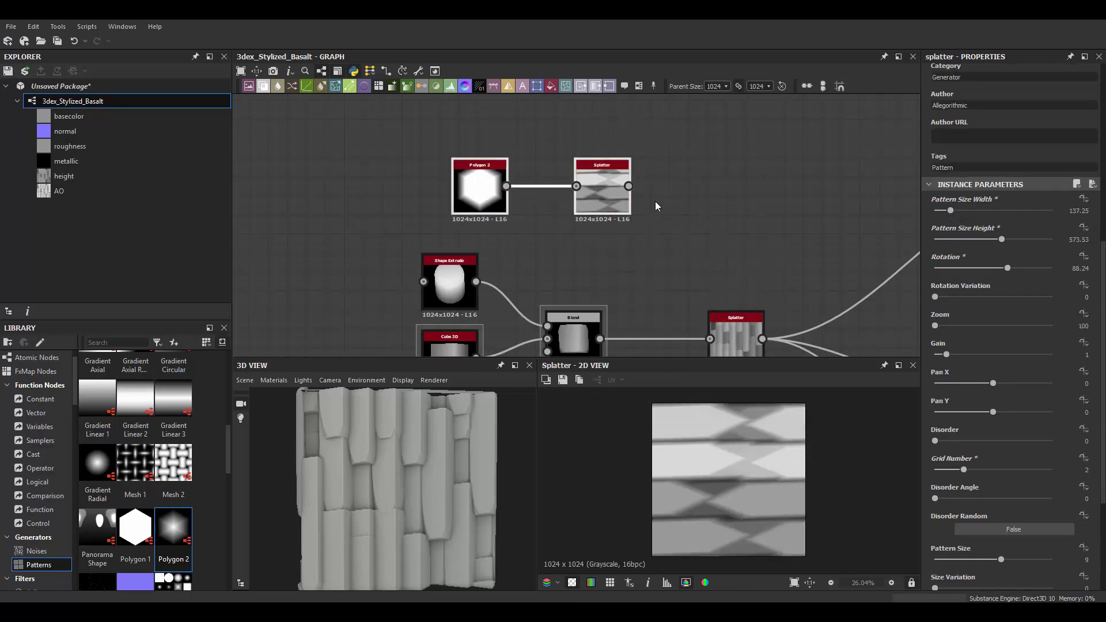
pyautogui.press('space')
pyautogui.click(663, 225)
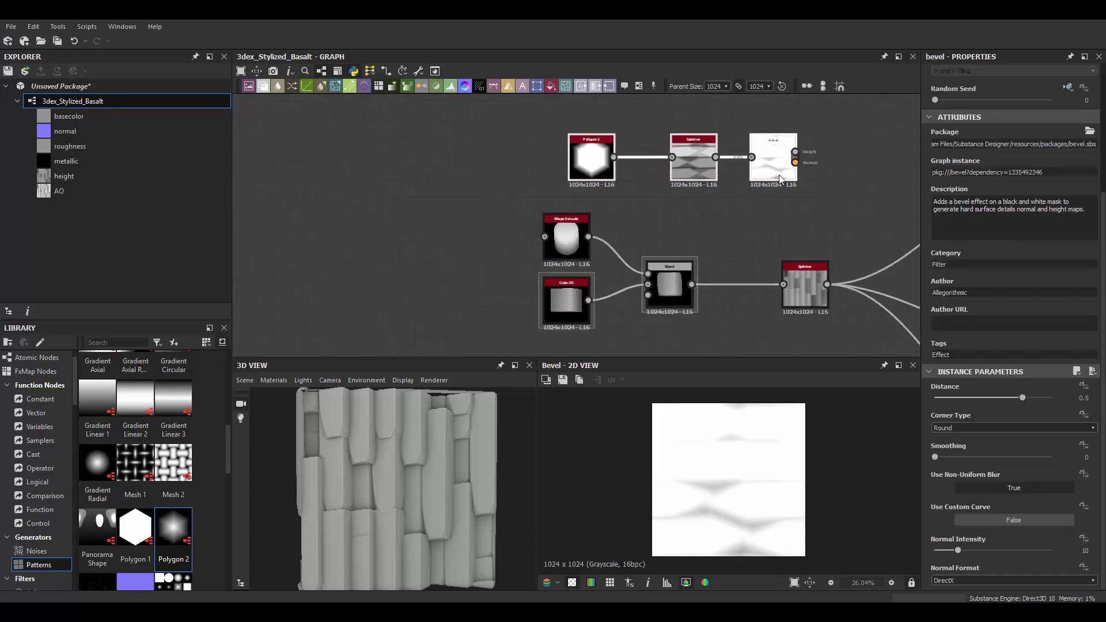
pyautogui.press('space')
pyautogui.click(709, 270)
# Step: Feed the Bevel result into the Blend's foreground and set it to Multiply
pyautogui.moveTo(734, 128); pyautogui.dragTo(739, 333)
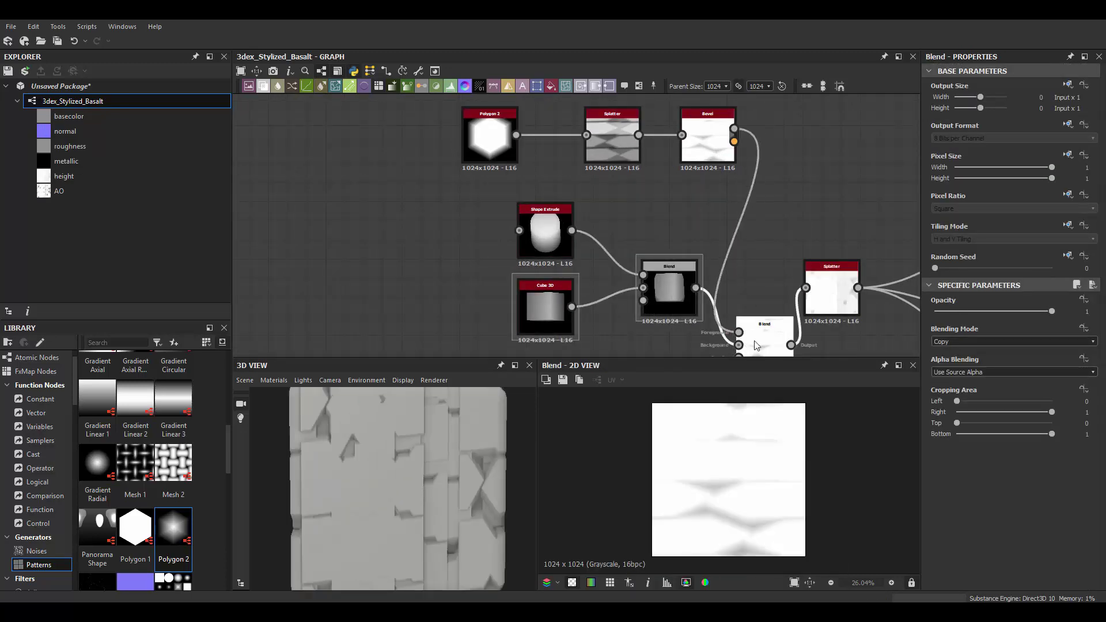
pyautogui.scroll(-9, 966, 343)
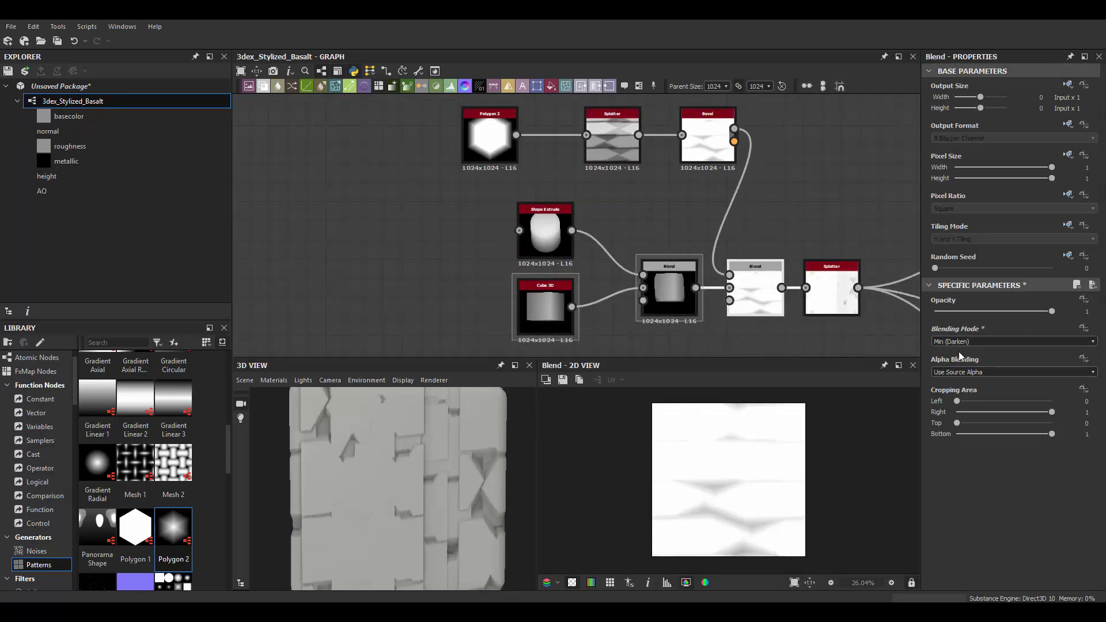
pyautogui.click(959, 342)
pyautogui.click(962, 367)
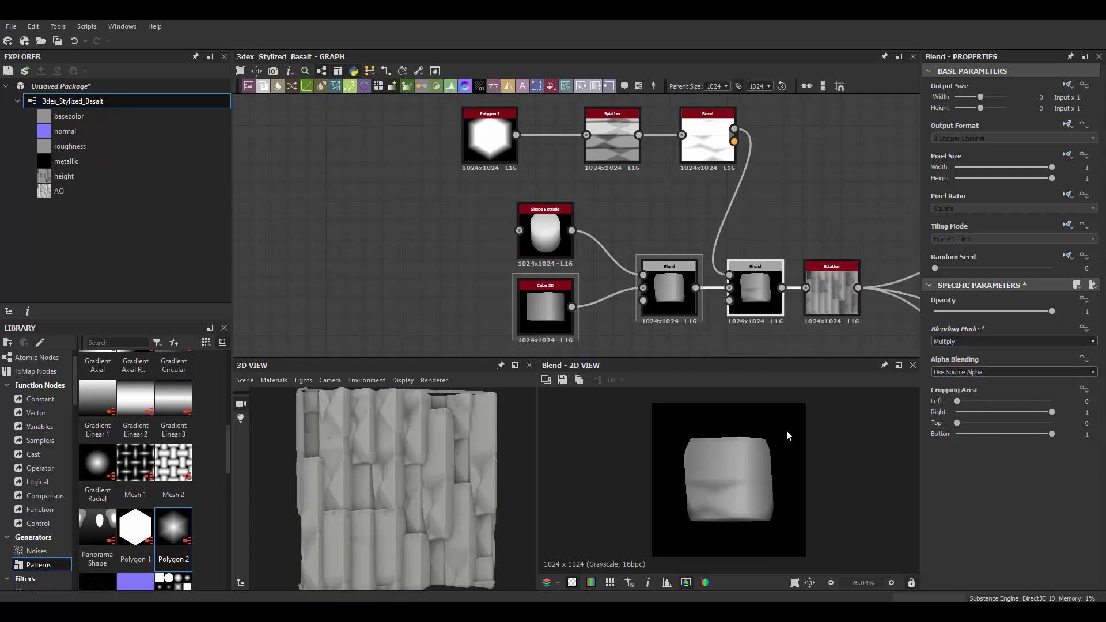
# Step: Crop the second Blend node's bottom edge to 0.69
pyautogui.moveTo(714, 175); pyautogui.dragTo(669, 241, button='middle')
pyautogui.scroll(2, 669, 241)
pyautogui.click(673, 288)
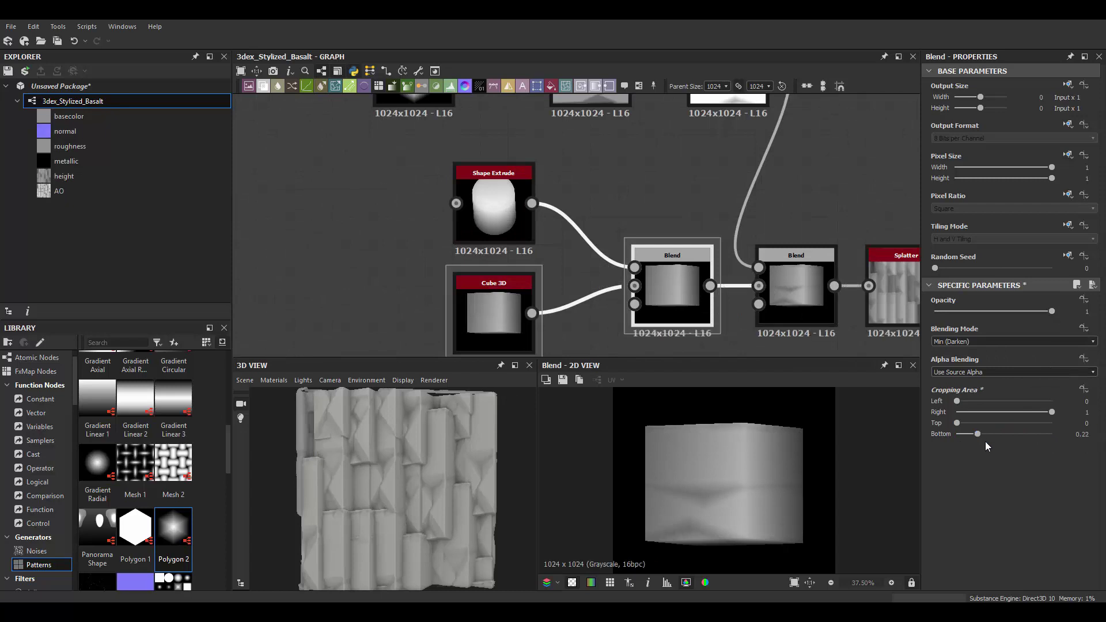
pyautogui.click(818, 299)
pyautogui.moveTo(817, 295); pyautogui.dragTo(798, 284, button='middle')
pyautogui.click(1023, 434)
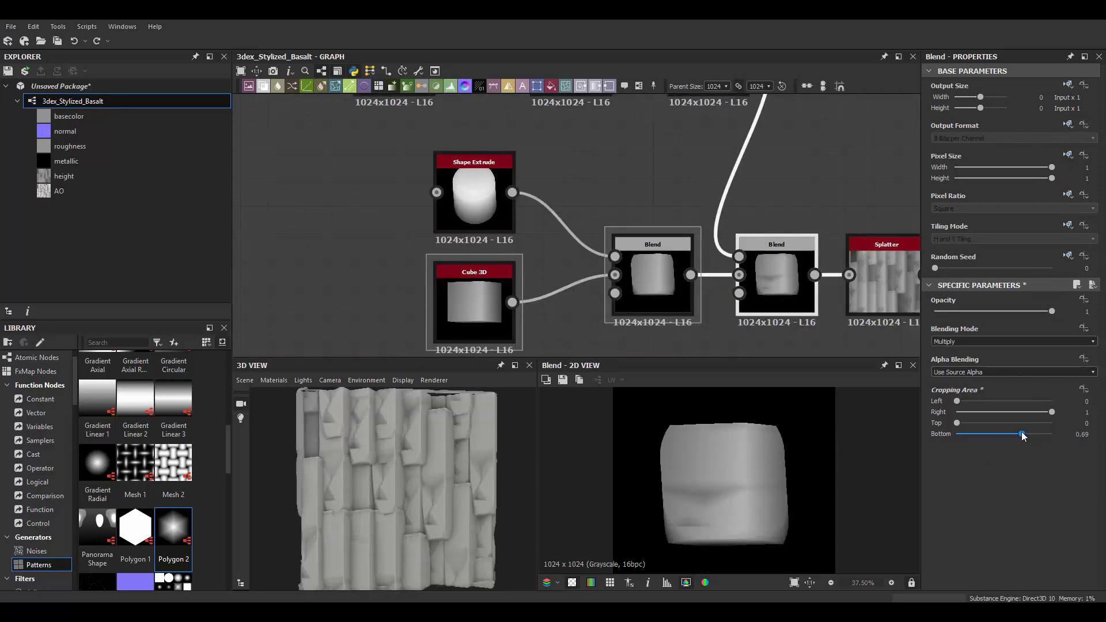
# Step: Widen the hexagon pattern slightly to 112.75
pyautogui.scroll(3, 404, 476)
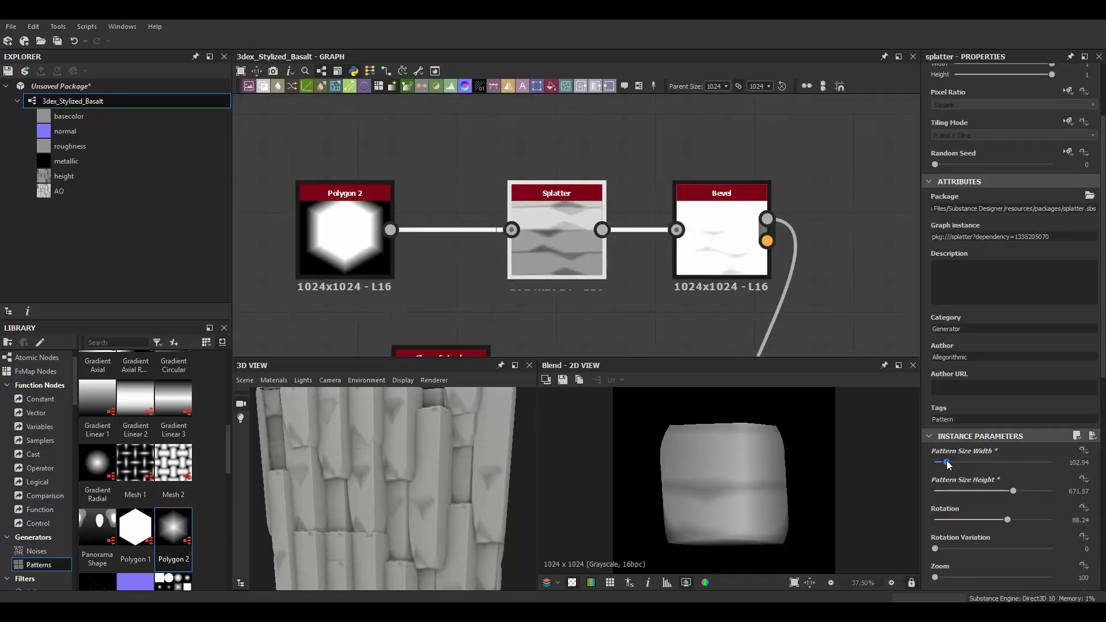
pyautogui.moveTo(946, 460); pyautogui.dragTo(949, 459)
pyautogui.scroll(-3, 1010, 495)
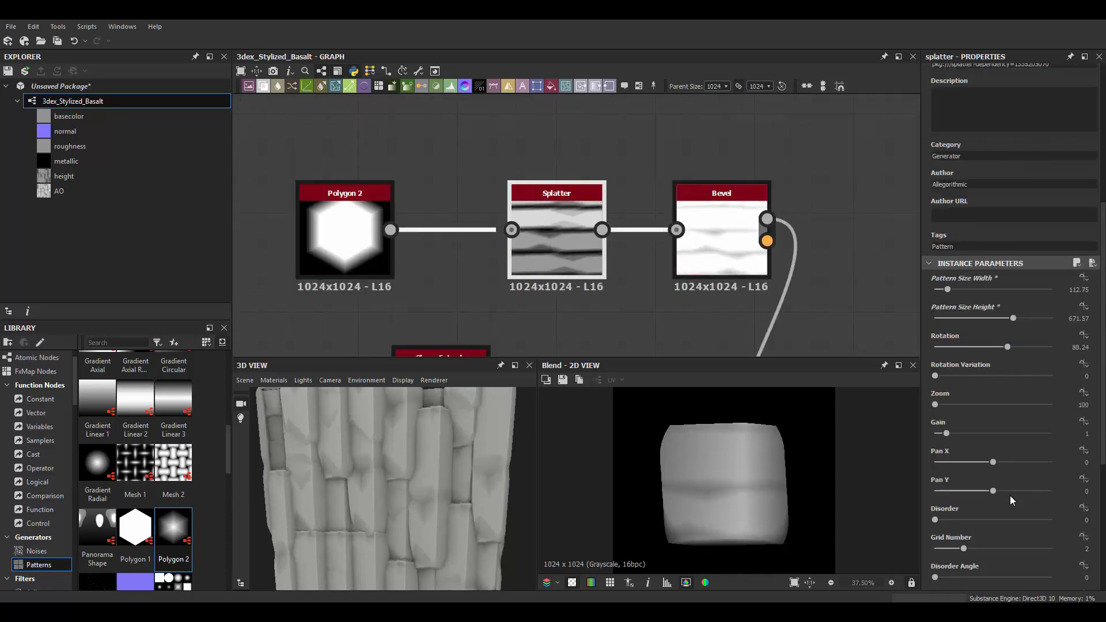
pyautogui.scroll(-3, 998, 494)
pyautogui.scroll(-2, 448, 464)
pyautogui.scroll(-2, 656, 285)
# Step: Select and preview the main Splatter node's output
pyautogui.moveTo(657, 285); pyautogui.dragTo(661, 226, button='middle')
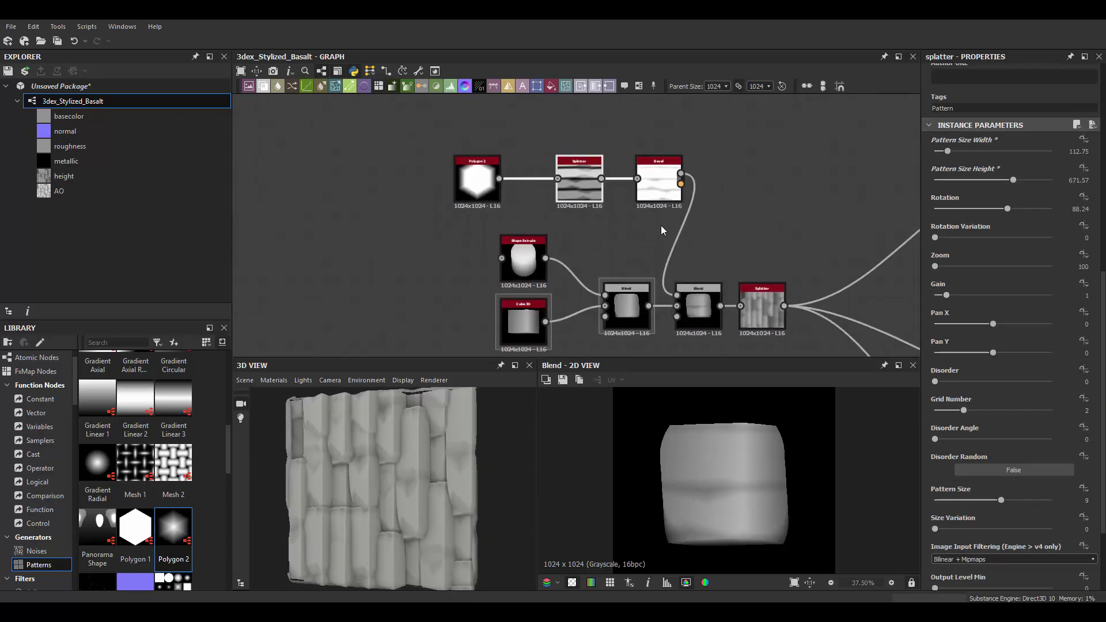
pyautogui.scroll(2, 661, 225)
pyautogui.click(678, 292)
pyautogui.doubleClick(771, 290)
pyautogui.scroll(-3, 759, 457)
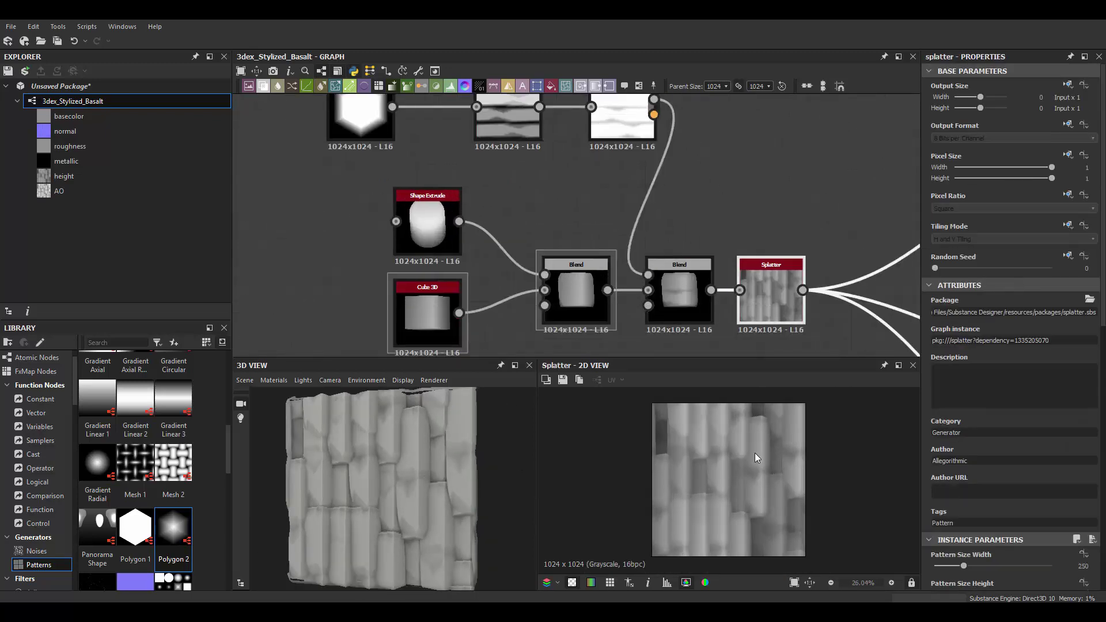
pyautogui.scroll(-1, 752, 452)
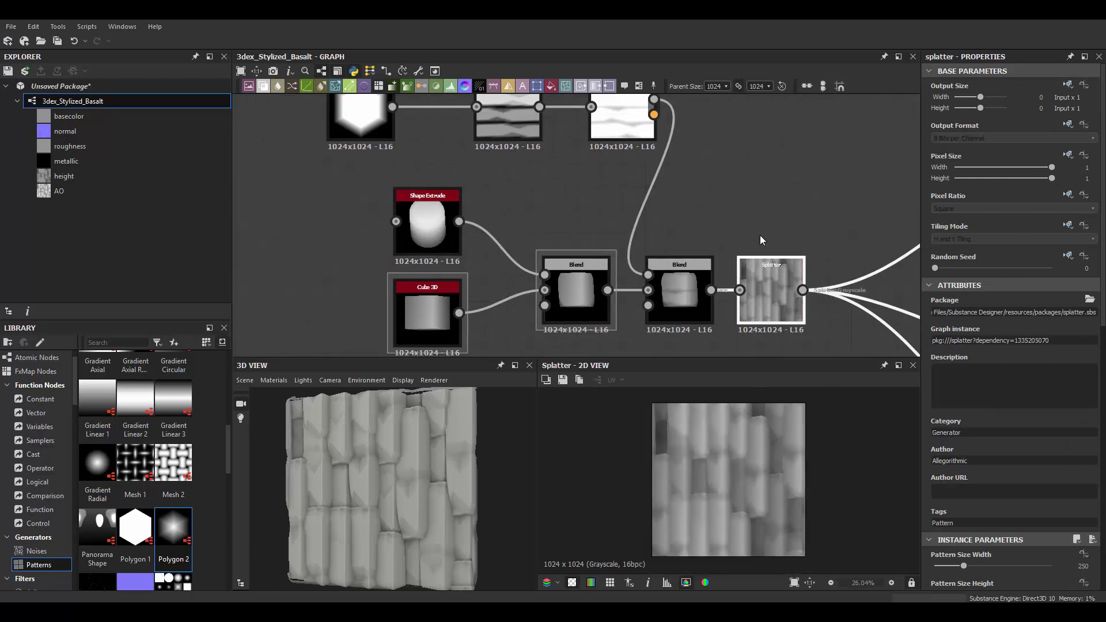
pyautogui.scroll(-1, 610, 244)
pyautogui.scroll(-1, 588, 244)
# Step: Give the Cube 3D node a Size Z of 1.5 for taller cubes
pyautogui.doubleClick(456, 315)
pyautogui.scroll(-3, 1034, 532)
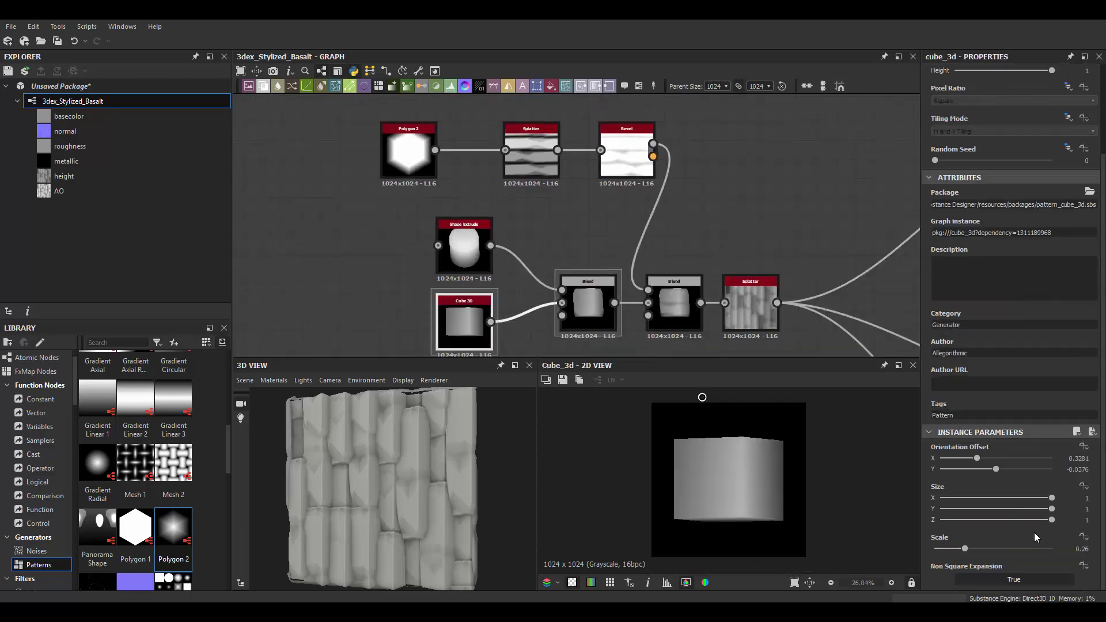
pyautogui.press('Return')
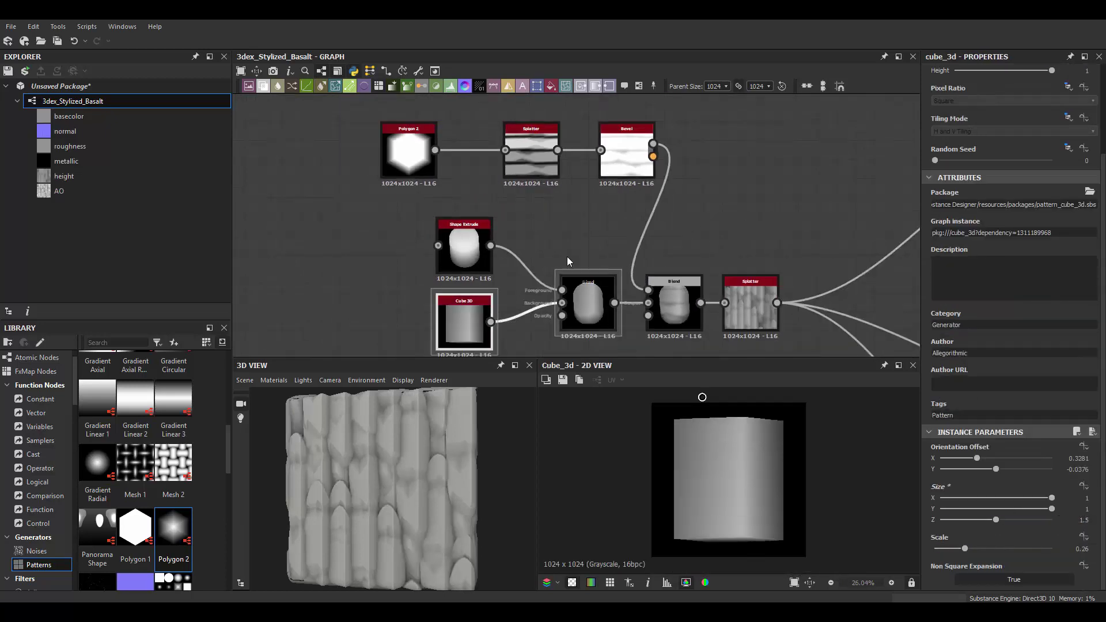
pyautogui.doubleClick(595, 288)
pyautogui.scroll(2, 661, 242)
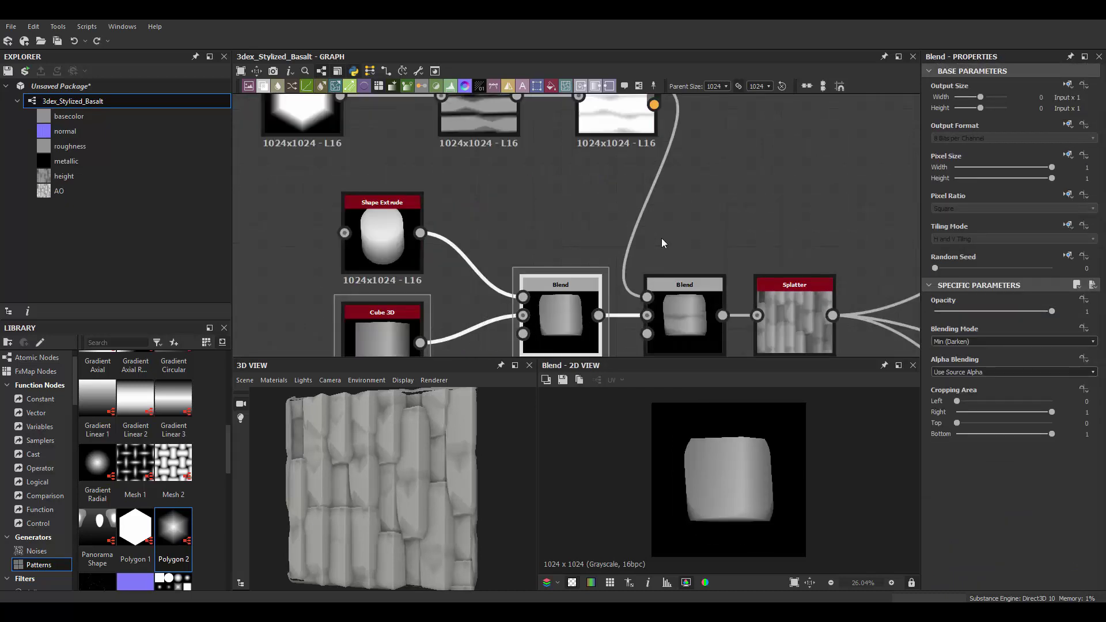
pyautogui.scroll(-2, 662, 239)
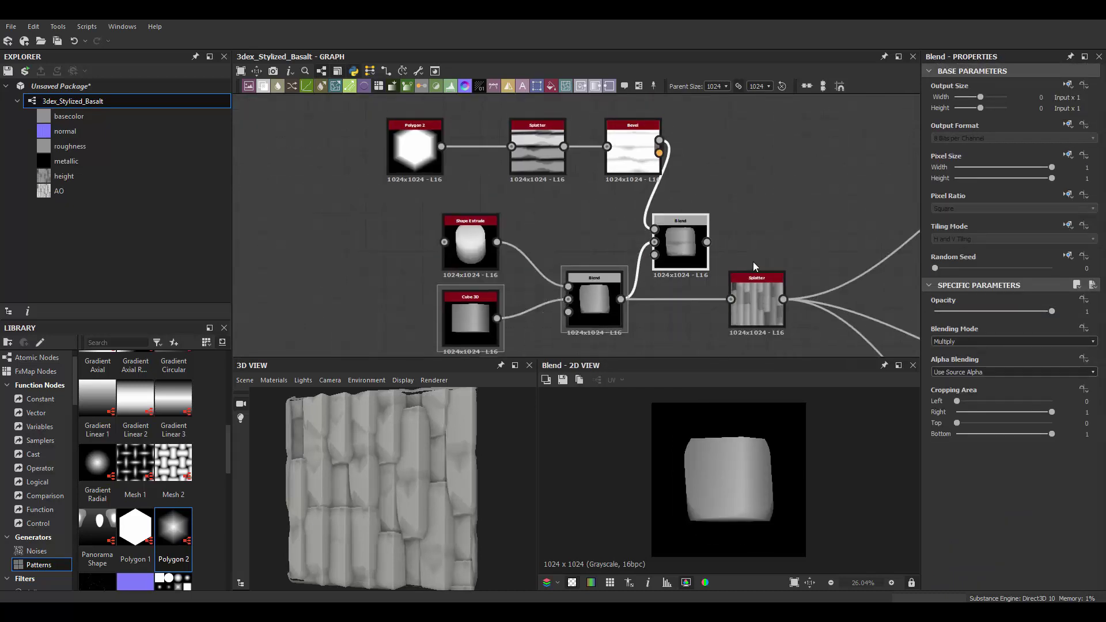
# Step: Add a Multiply Blend after the main Splatter, fed by the Bevel output
pyautogui.press('space')
pyautogui.press('Return')
pyautogui.moveTo(641, 139); pyautogui.dragTo(808, 286)
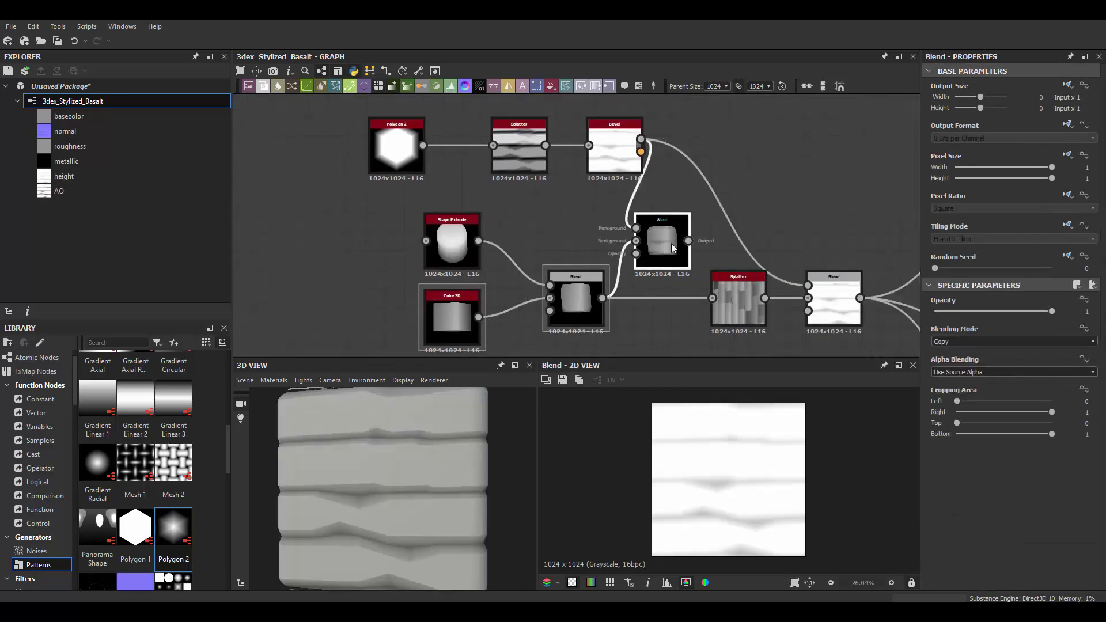
pyautogui.click(979, 341)
pyautogui.click(955, 360)
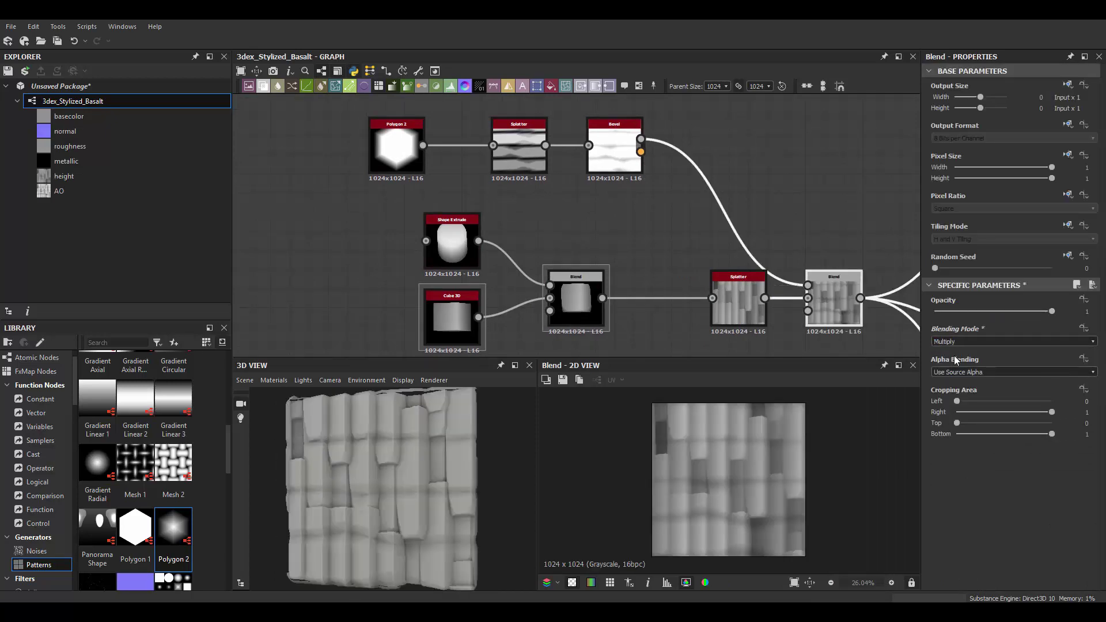
pyautogui.scroll(-2, 639, 223)
pyautogui.scroll(4, 570, 167)
# Step: Widen the hexagon Splatter's pattern cells and check the column Splatter result
pyautogui.click(540, 173)
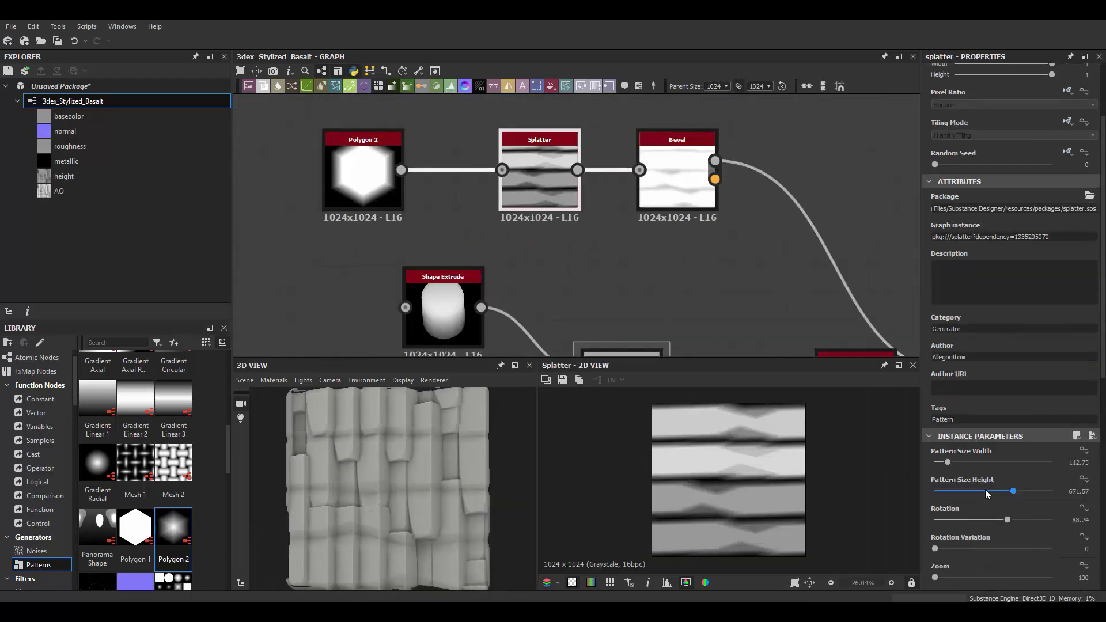
pyautogui.moveTo(948, 462); pyautogui.dragTo(952, 462)
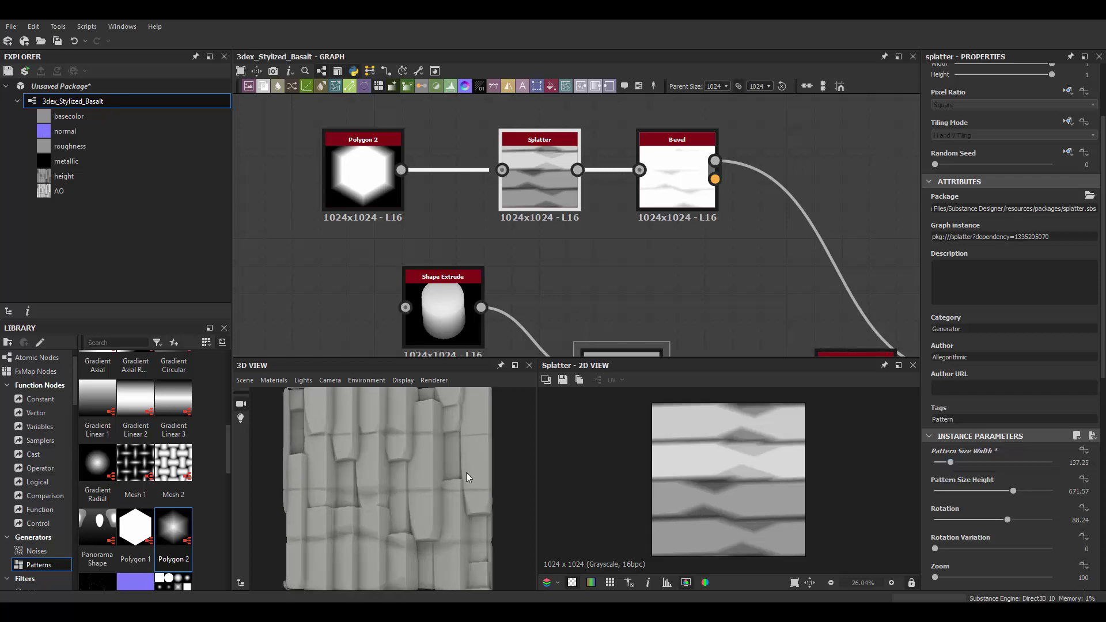
pyautogui.scroll(-2, 659, 187)
pyautogui.scroll(2, 693, 243)
pyautogui.doubleClick(730, 308)
pyautogui.click(835, 316)
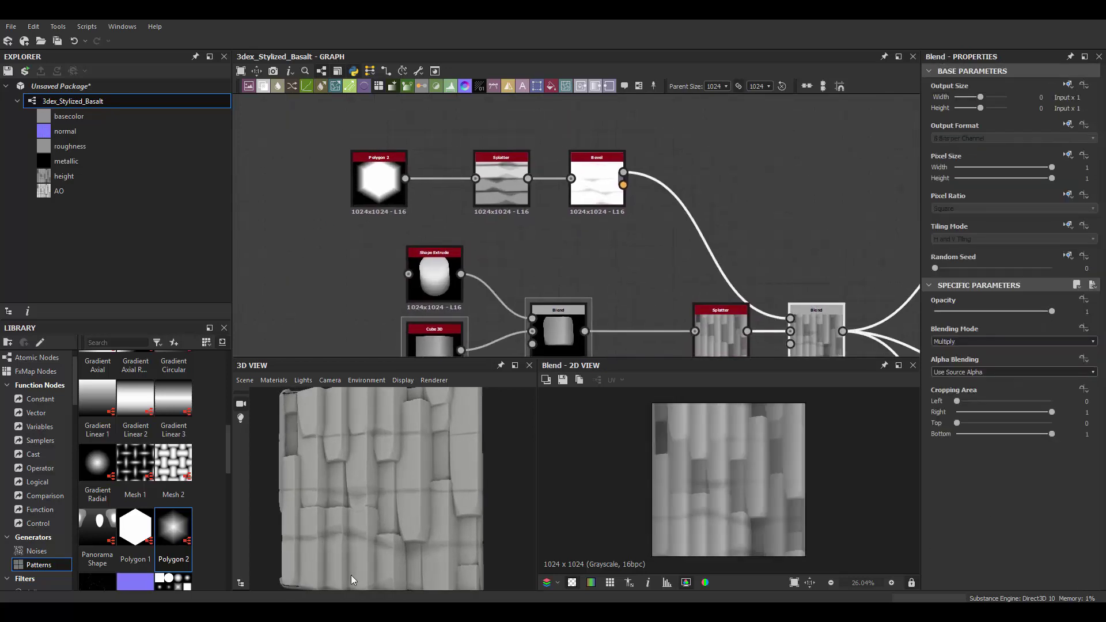
pyautogui.scroll(3, 712, 250)
pyautogui.scroll(-2, 320, 178)
pyautogui.scroll(-1, 468, 244)
# Step: Insert a Warp before the Splatter, driven by a new Perlin Noise
pyautogui.press('space')
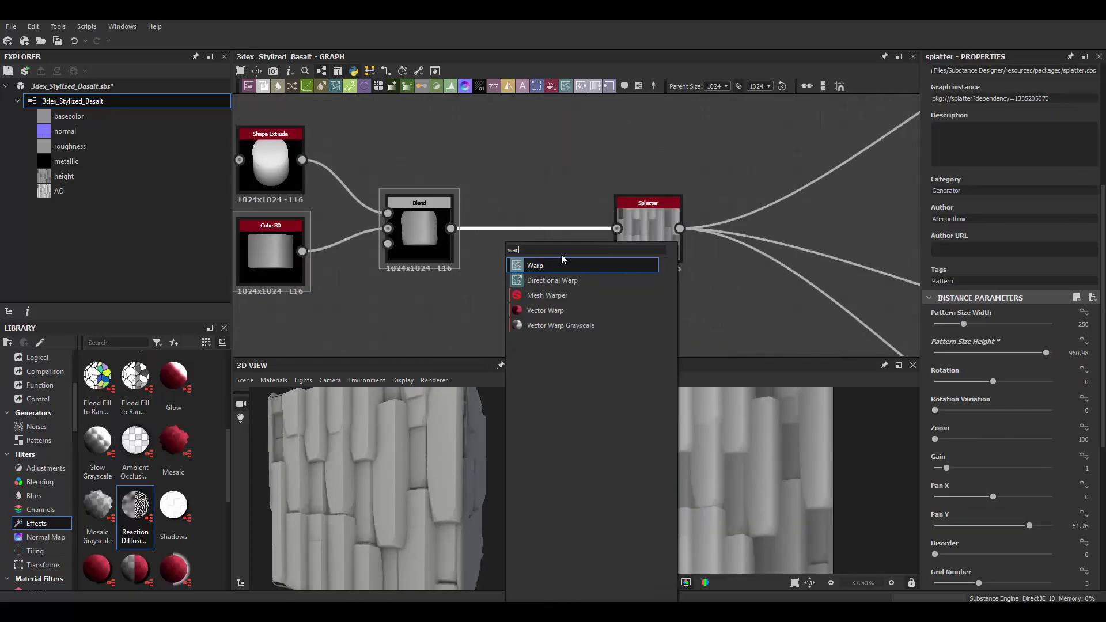
pyautogui.click(561, 254)
pyautogui.press('space')
pyautogui.click(534, 296)
pyautogui.moveTo(477, 311); pyautogui.dragTo(507, 228)
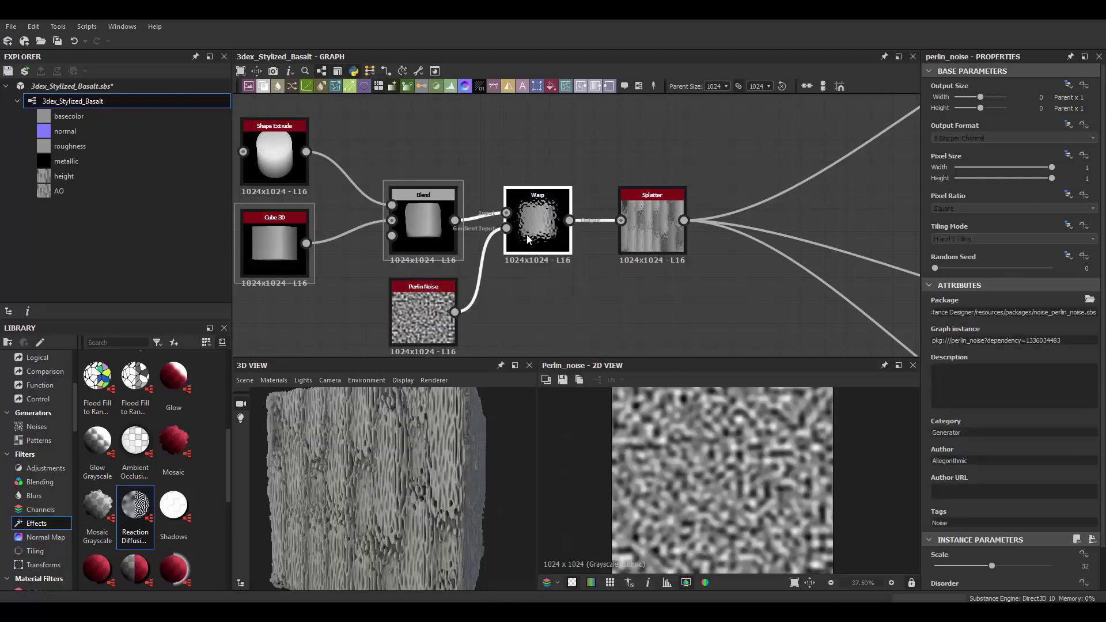
pyautogui.doubleClick(538, 222)
# Step: Lower the driving Perlin Noise's Scale to about 8 for broader distortion
pyautogui.moveTo(446, 322); pyautogui.dragTo(423, 323)
pyautogui.moveTo(958, 570); pyautogui.dragTo(949, 568)
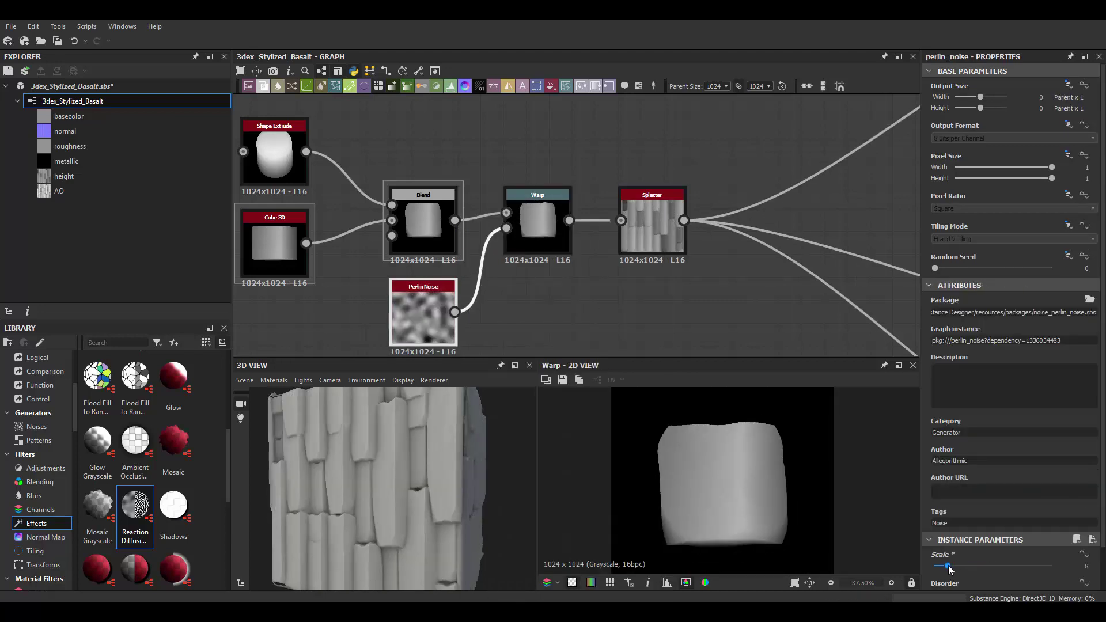
pyautogui.click(538, 222)
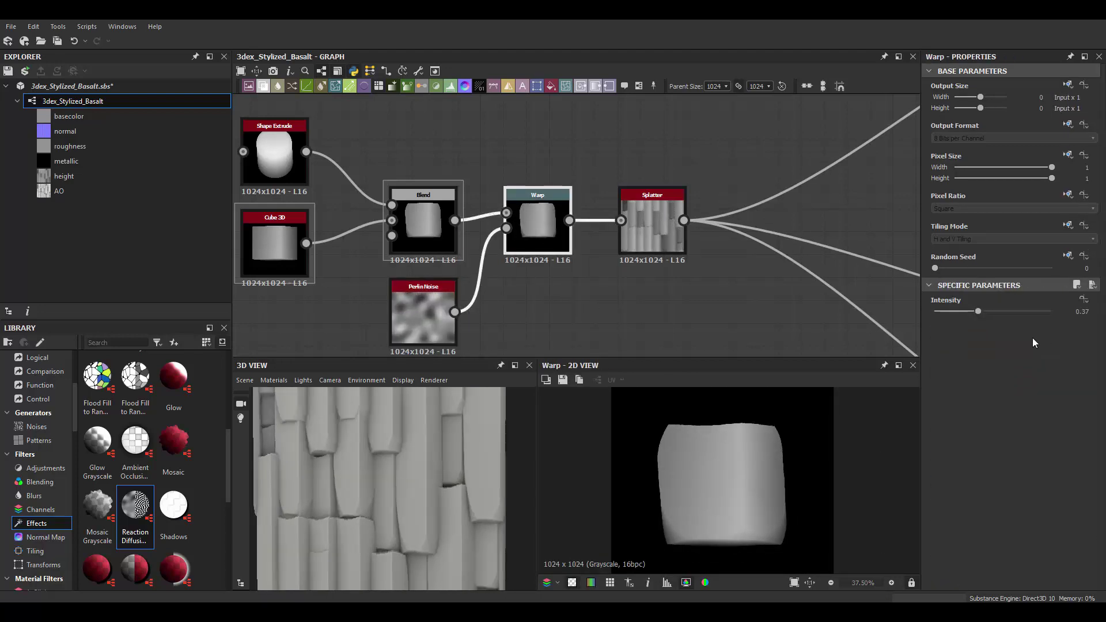
pyautogui.doubleClick(444, 317)
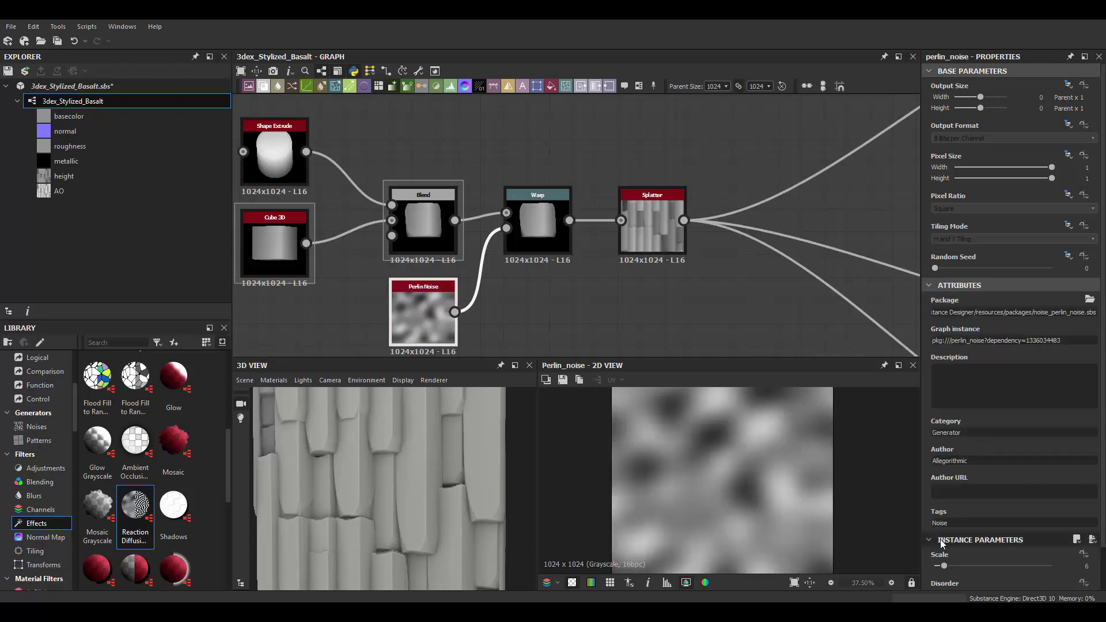
pyautogui.moveTo(949, 568); pyautogui.dragTo(940, 567)
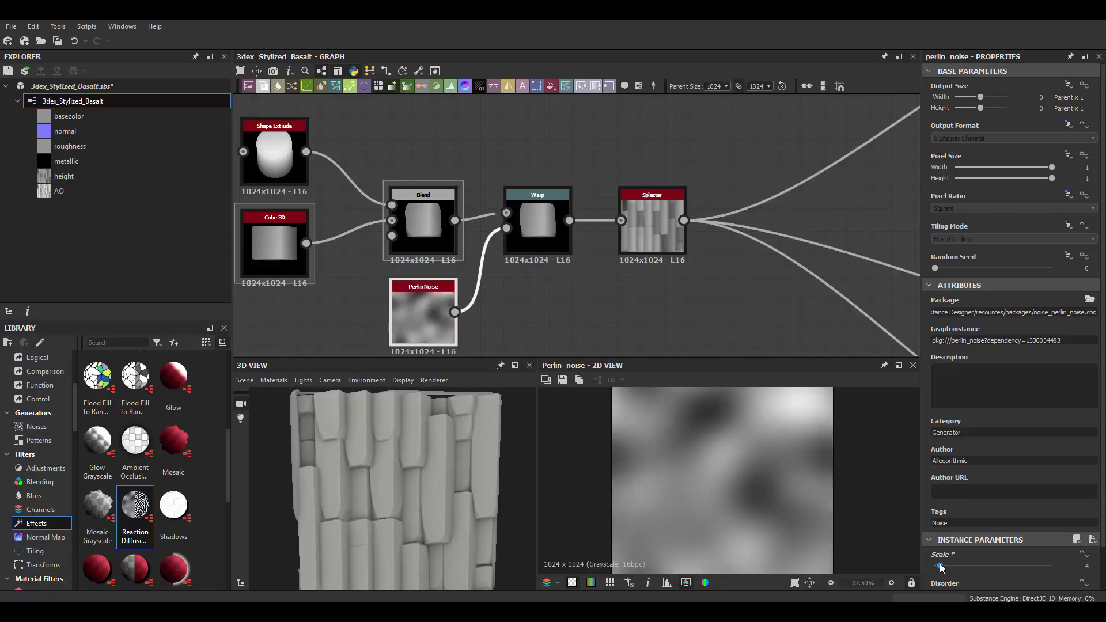
pyautogui.scroll(-2, 603, 275)
pyautogui.scroll(3, 552, 251)
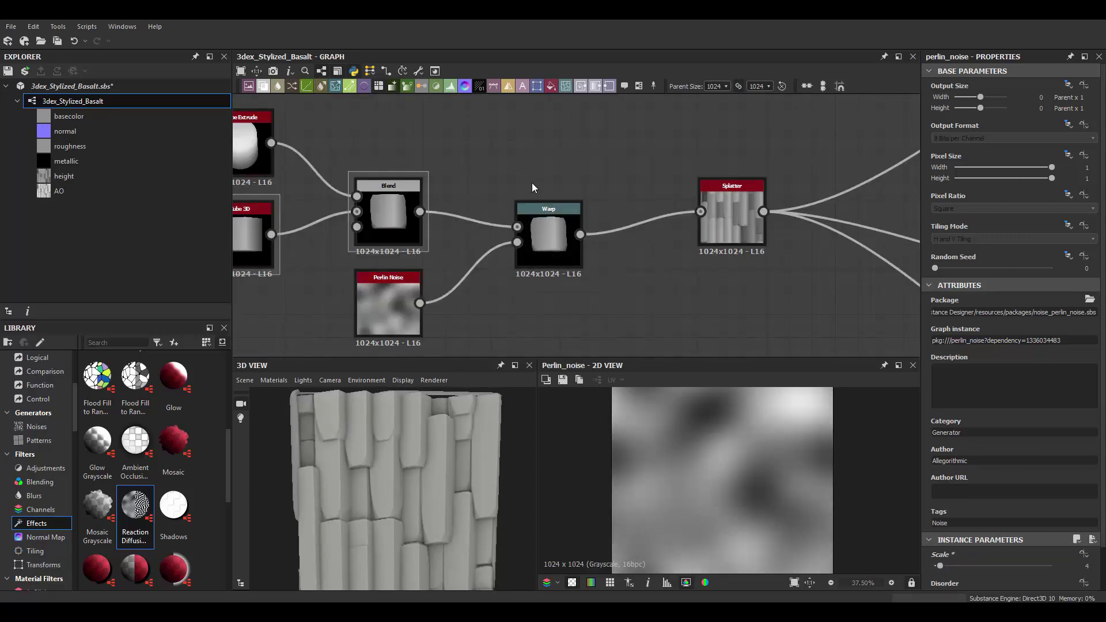
# Step: Add a Directional Warp from Blend and Perlin Noise into Splatter, angle about -176°
pyautogui.press('space')
pyautogui.click(579, 215)
pyautogui.moveTo(420, 212); pyautogui.dragTo(563, 158)
pyautogui.moveTo(419, 303); pyautogui.dragTo(562, 173)
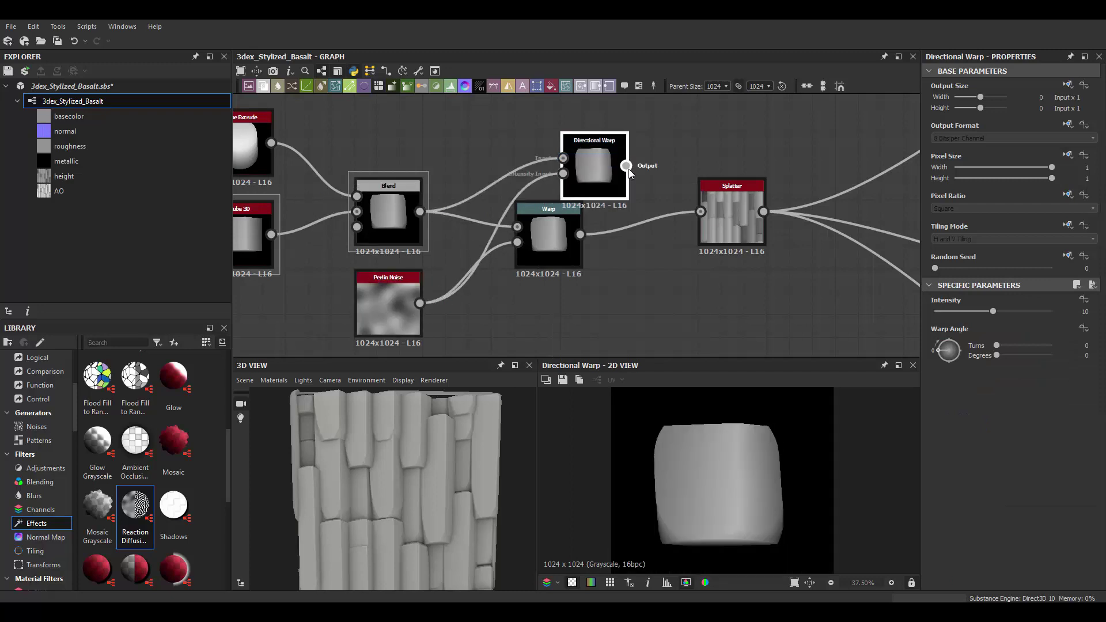
pyautogui.moveTo(945, 358); pyautogui.dragTo(951, 362)
pyautogui.moveTo(626, 166); pyautogui.dragTo(700, 211)
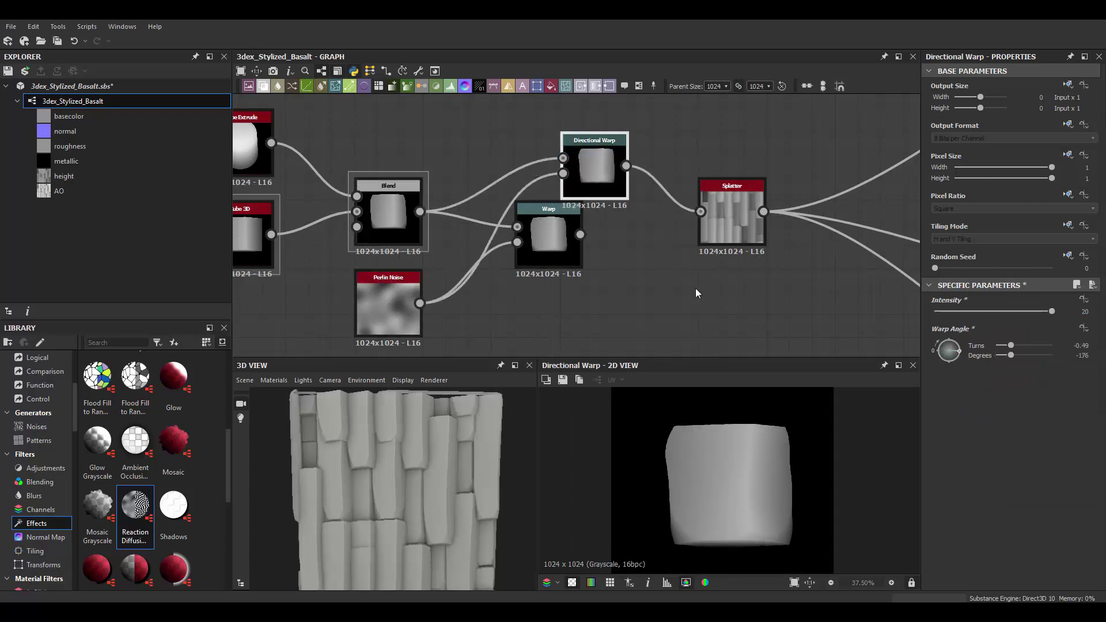
# Step: Delete the old Warp node and move the Directional Warp back into line
pyautogui.moveTo(576, 247); pyautogui.dragTo(599, 294)
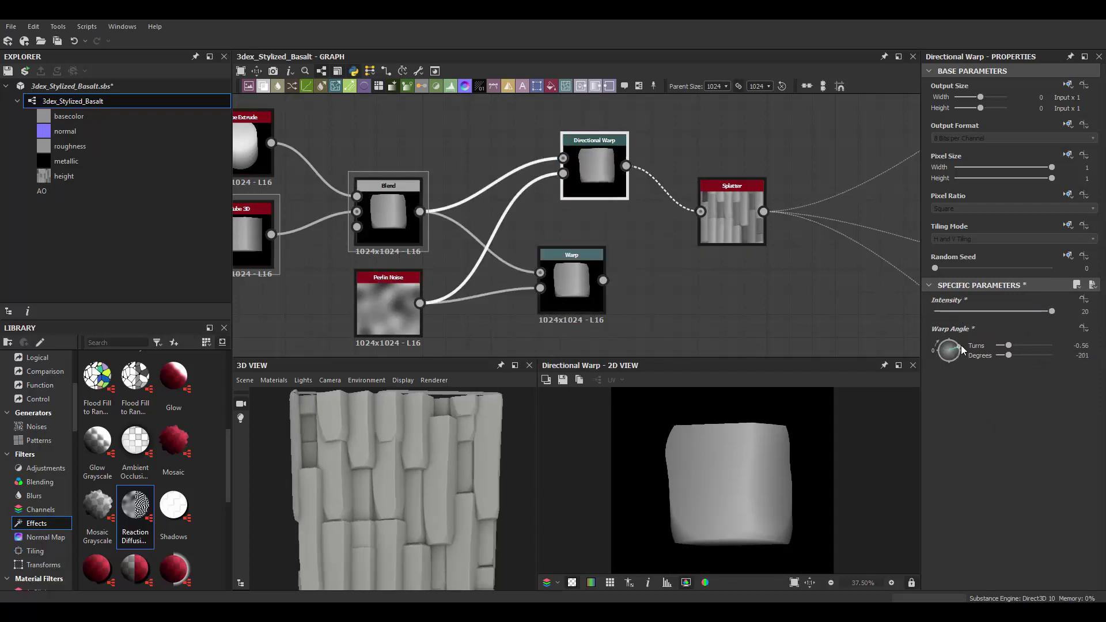
pyautogui.click(558, 282)
pyautogui.press('Delete')
pyautogui.moveTo(594, 141); pyautogui.dragTo(535, 190)
pyautogui.scroll(2, 445, 469)
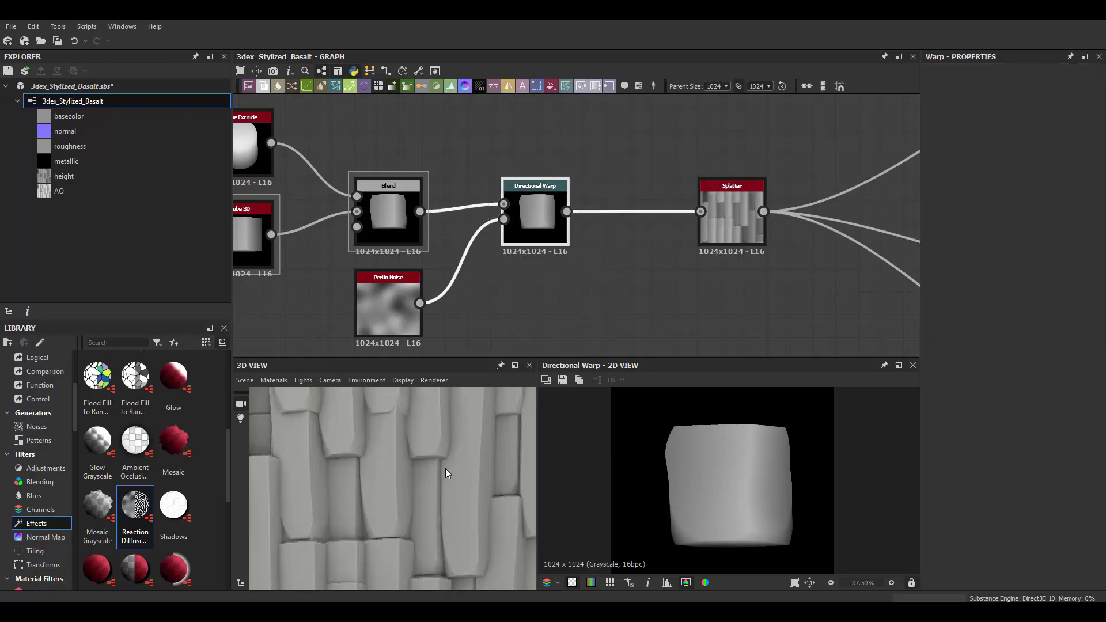
pyautogui.scroll(-2, 478, 211)
# Step: Add a Slope Blur Grayscale after the Directional Warp, sloped by a new Perlin Noise
pyautogui.press('space')
pyautogui.write('slope')
pyautogui.click(645, 261)
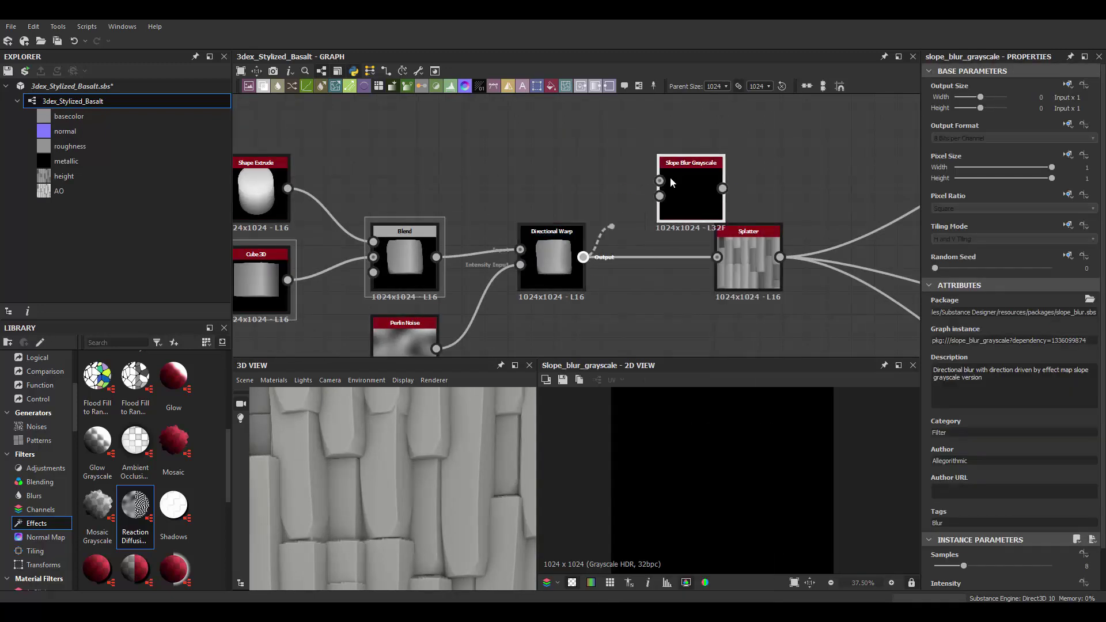
pyautogui.scroll(1, 635, 229)
pyautogui.moveTo(635, 228); pyautogui.dragTo(646, 276)
pyautogui.moveTo(618, 268); pyautogui.dragTo(592, 300)
pyautogui.write('perlin')
pyautogui.click(634, 280)
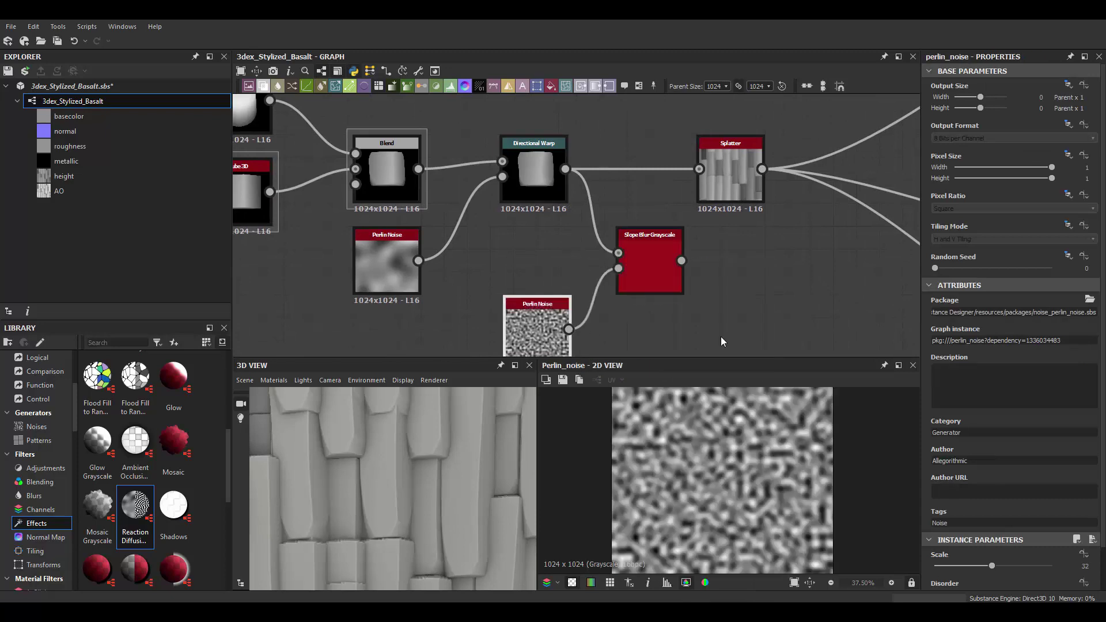
pyautogui.moveTo(993, 520); pyautogui.dragTo(947, 522)
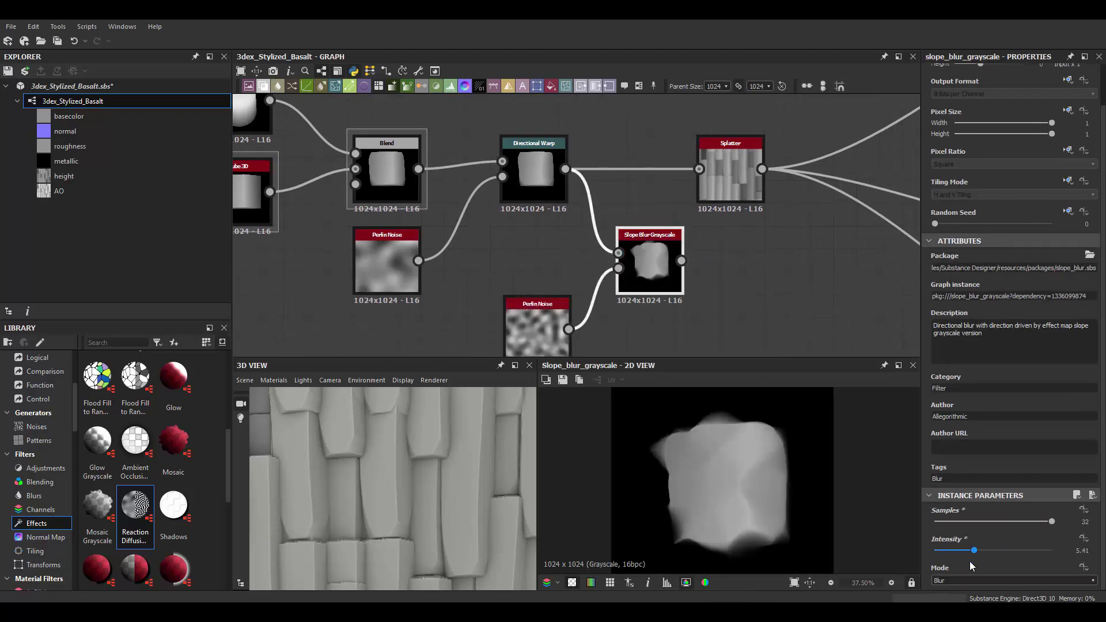
# Step: Blend the Directional Warp with the slope blur before Splatter; slope noise scale 6
pyautogui.scroll(-2, 523, 272)
pyautogui.click(540, 181)
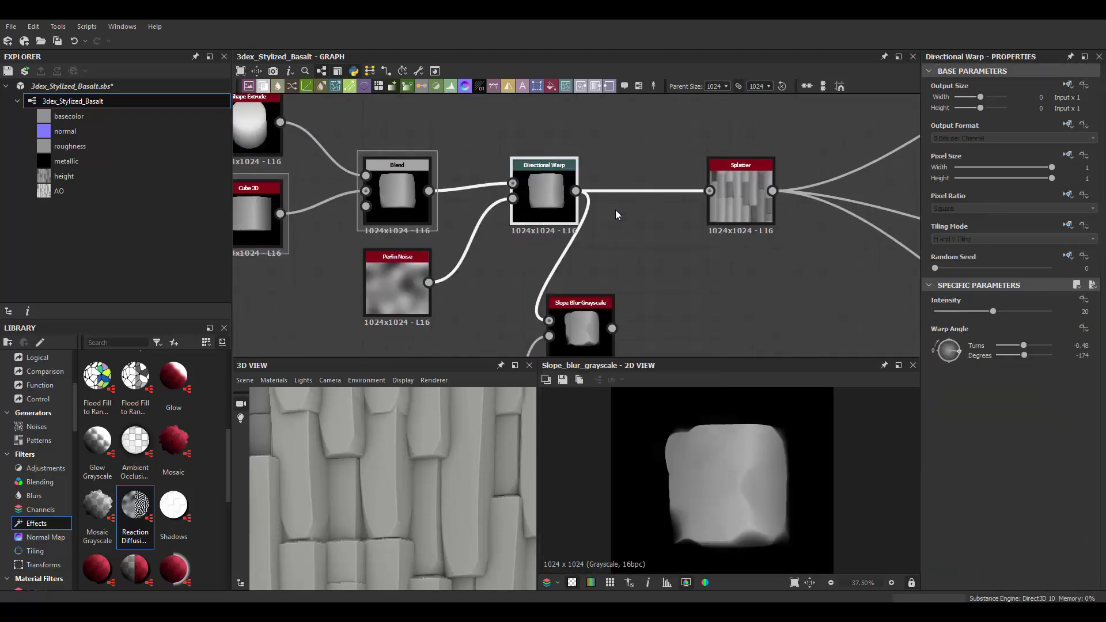
pyautogui.moveTo(314, 117); pyautogui.dragTo(538, 244)
pyautogui.scroll(2, 539, 247)
pyautogui.moveTo(584, 200); pyautogui.dragTo(591, 196, button='middle')
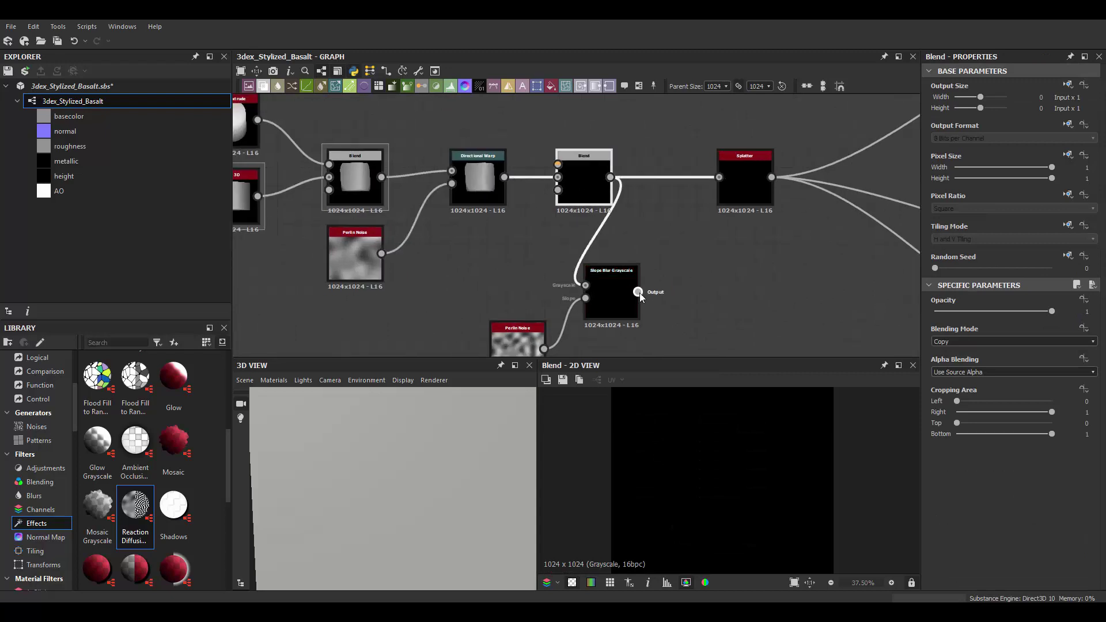
pyautogui.moveTo(620, 192); pyautogui.dragTo(613, 190)
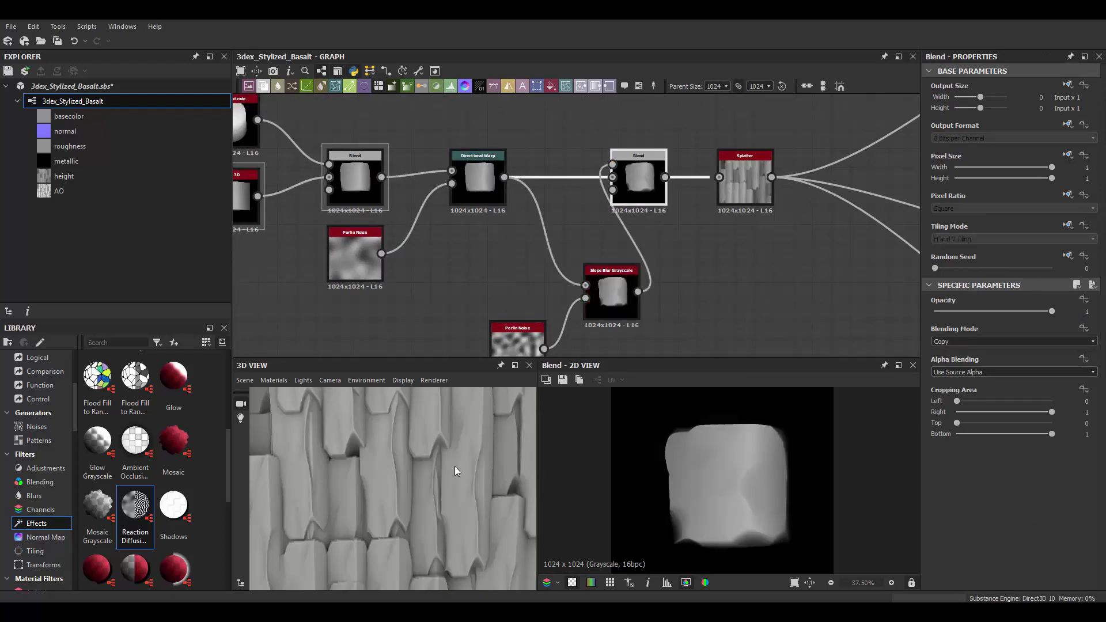
pyautogui.scroll(2, 526, 330)
pyautogui.click(502, 319)
pyautogui.moveTo(949, 563); pyautogui.dragTo(945, 563)
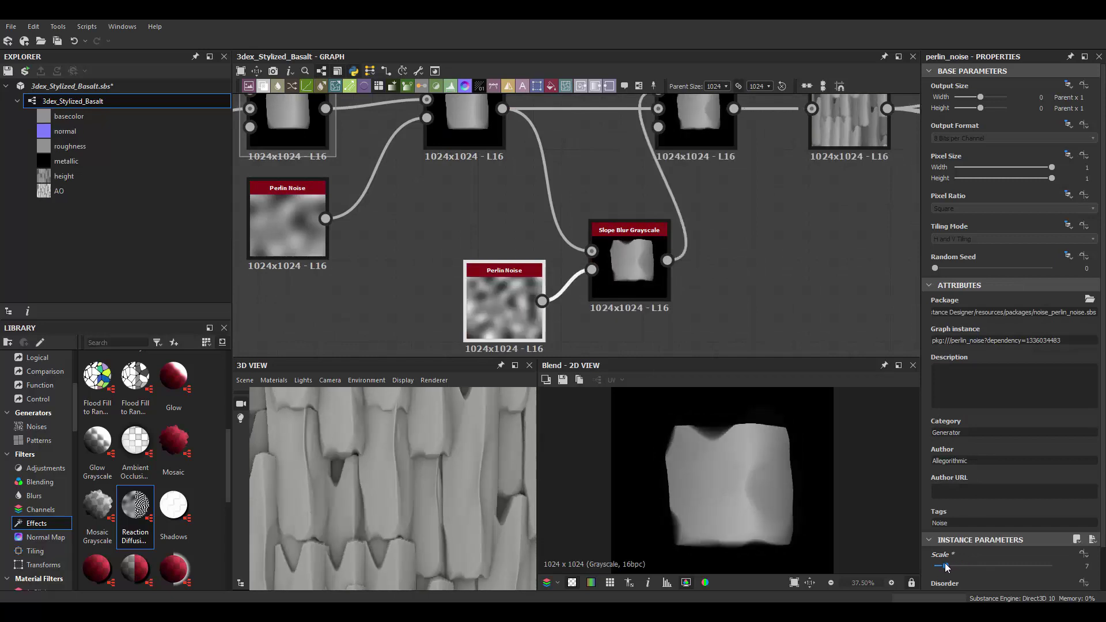
# Step: Set the Blend to Max (Lighten) at a faint opacity
pyautogui.moveTo(734, 96); pyautogui.dragTo(687, 137, button='middle')
pyautogui.click(686, 138)
pyautogui.click(960, 342)
pyautogui.click(959, 375)
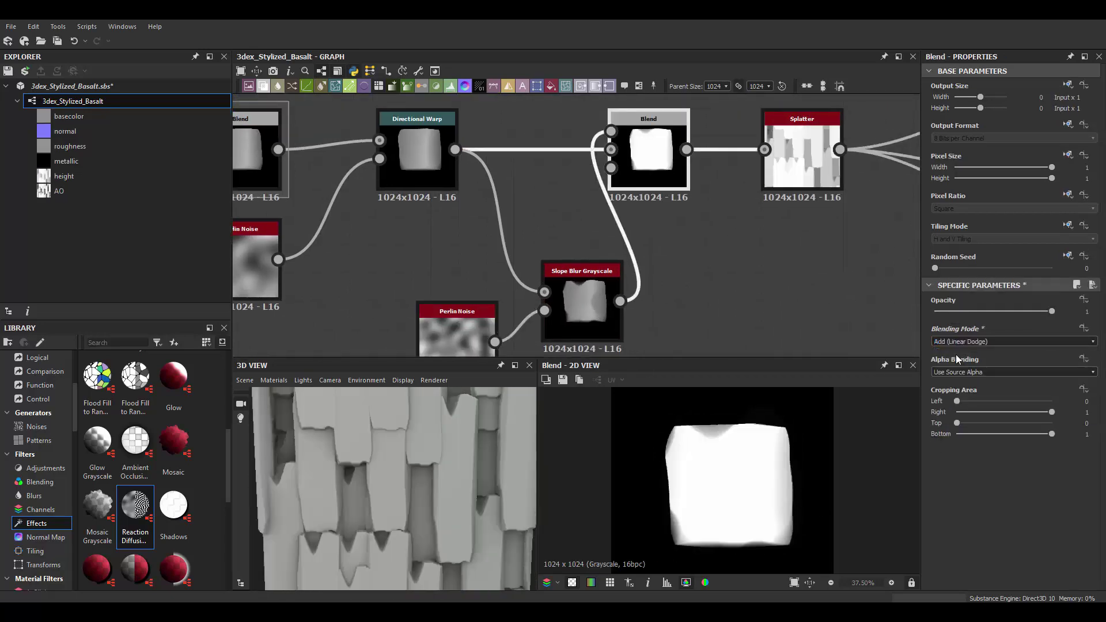
pyautogui.press('Down')
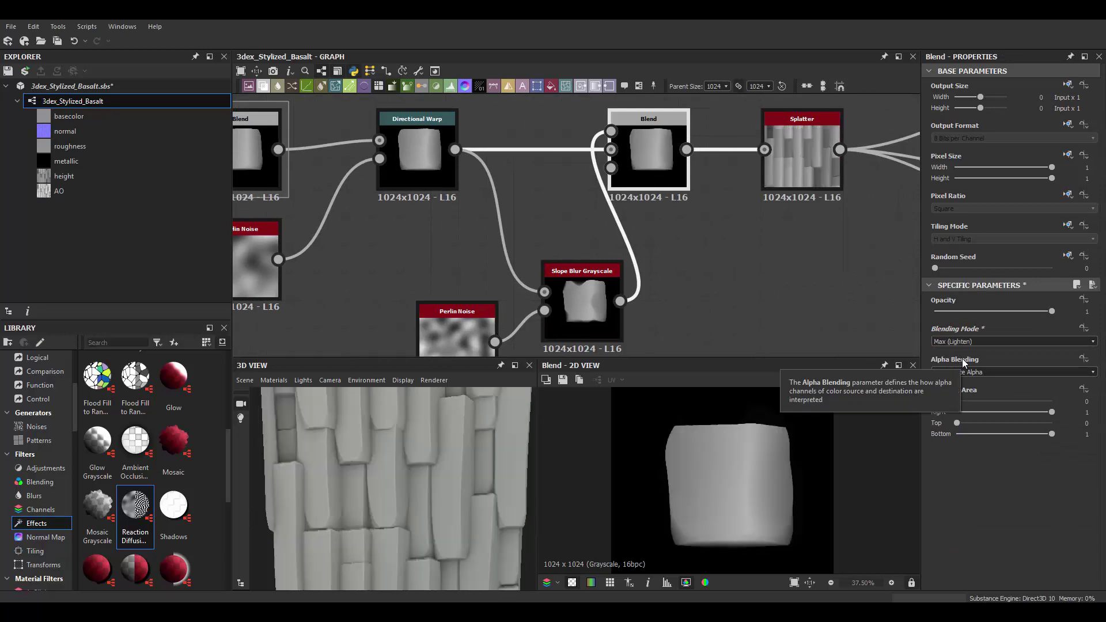
pyautogui.moveTo(1051, 311); pyautogui.dragTo(944, 311)
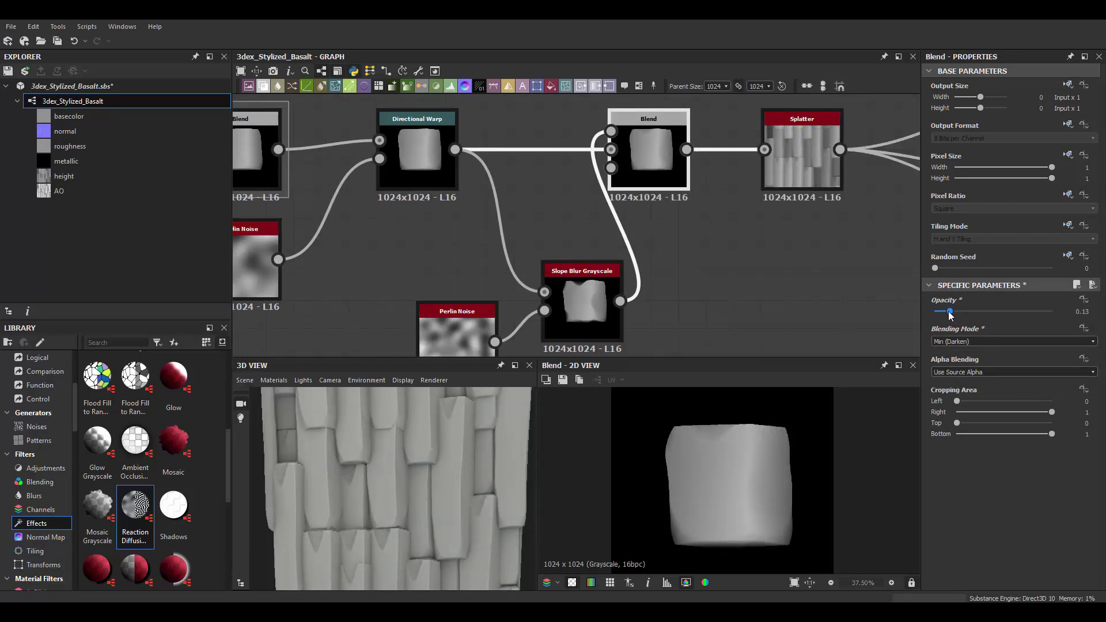
pyautogui.scroll(1, 576, 242)
# Step: Lower the Slope Blur Grayscale intensity to 2.82
pyautogui.click(632, 247)
pyautogui.moveTo(969, 550)
pyautogui.mouseDown()
pyautogui.moveTo(957, 550)
pyautogui.moveTo(970, 522)
pyautogui.mouseUp()
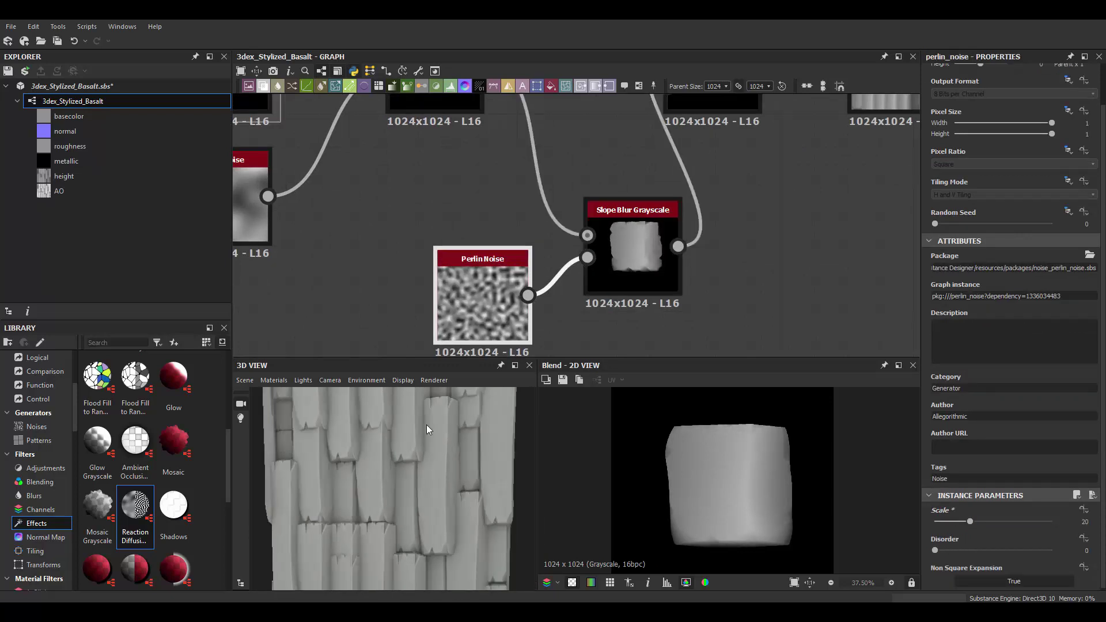
pyautogui.scroll(-1, 558, 275)
pyautogui.scroll(1, 558, 275)
# Step: Crop the Blend's blended area from the bottom
pyautogui.click(635, 155)
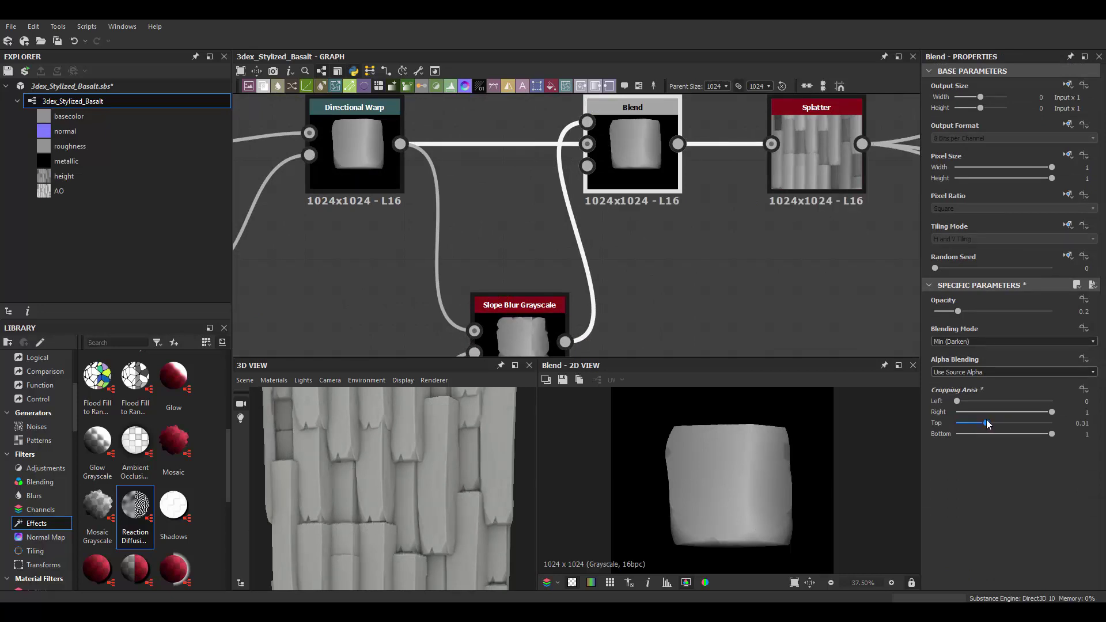
pyautogui.moveTo(1051, 434)
pyautogui.mouseDown()
pyautogui.moveTo(1015, 433)
pyautogui.moveTo(1025, 431)
pyautogui.mouseUp()
pyautogui.scroll(3, 405, 455)
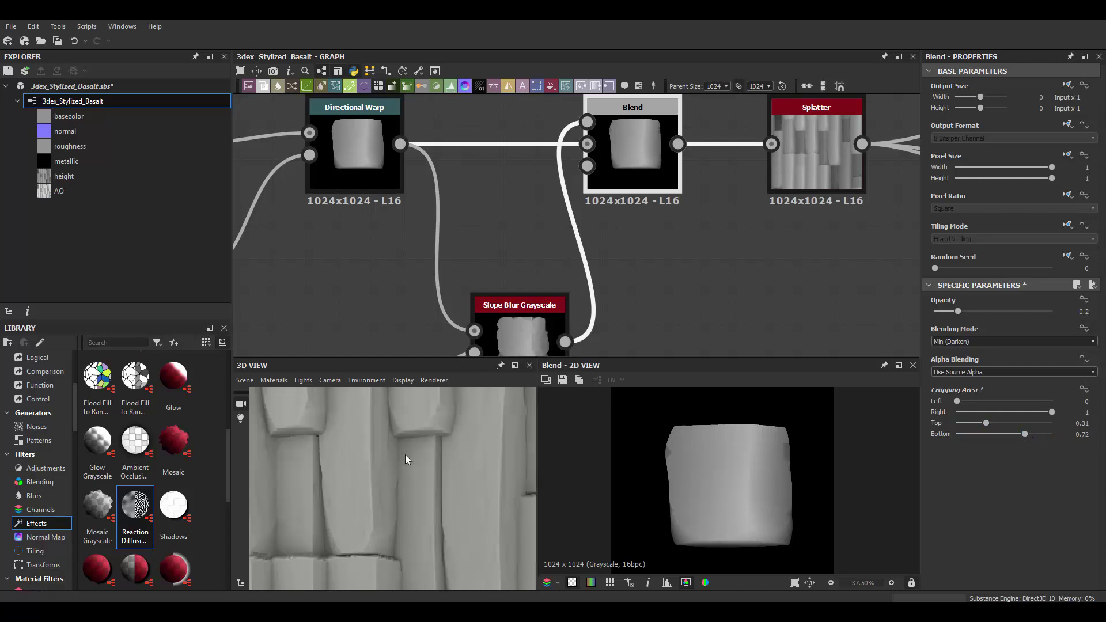
# Step: Raise the slope noise scale to 15 and the slope blur intensity to about 8
pyautogui.doubleClick(521, 331)
pyautogui.click(294, 340)
pyautogui.moveTo(950, 566); pyautogui.dragTo(962, 568)
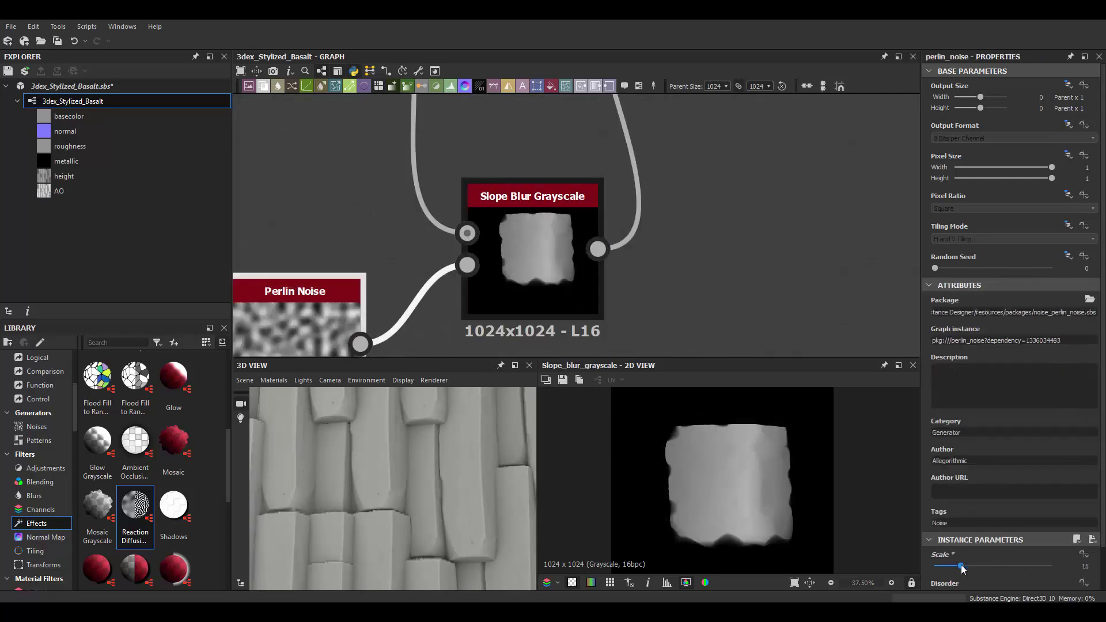
pyautogui.click(782, 411)
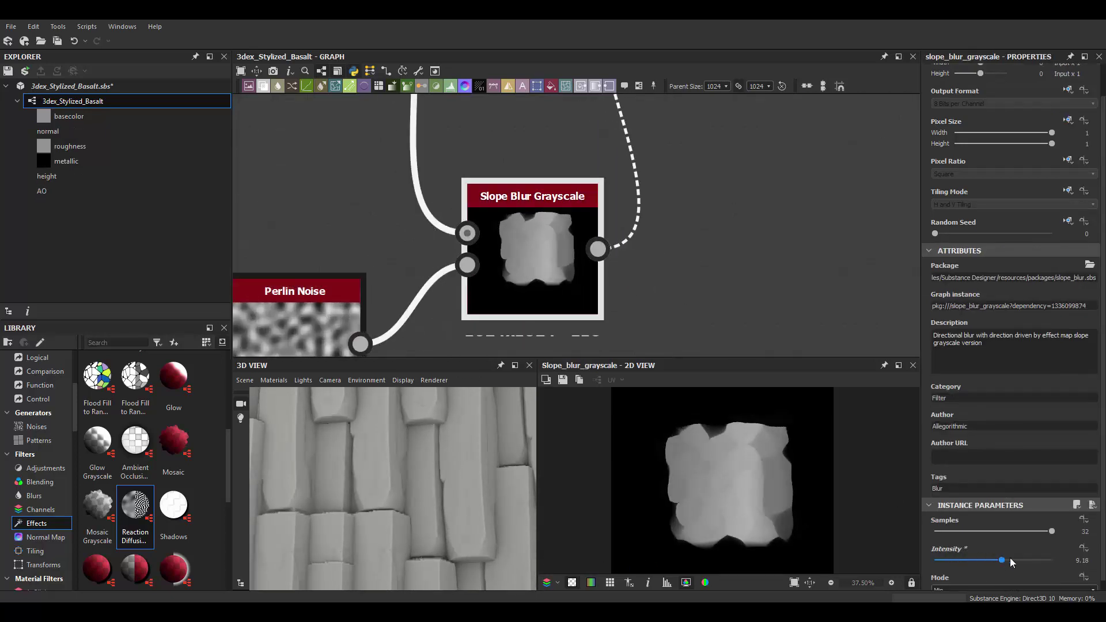
pyautogui.scroll(-1, 530, 248)
pyautogui.moveTo(518, 173); pyautogui.dragTo(483, 314, button='middle')
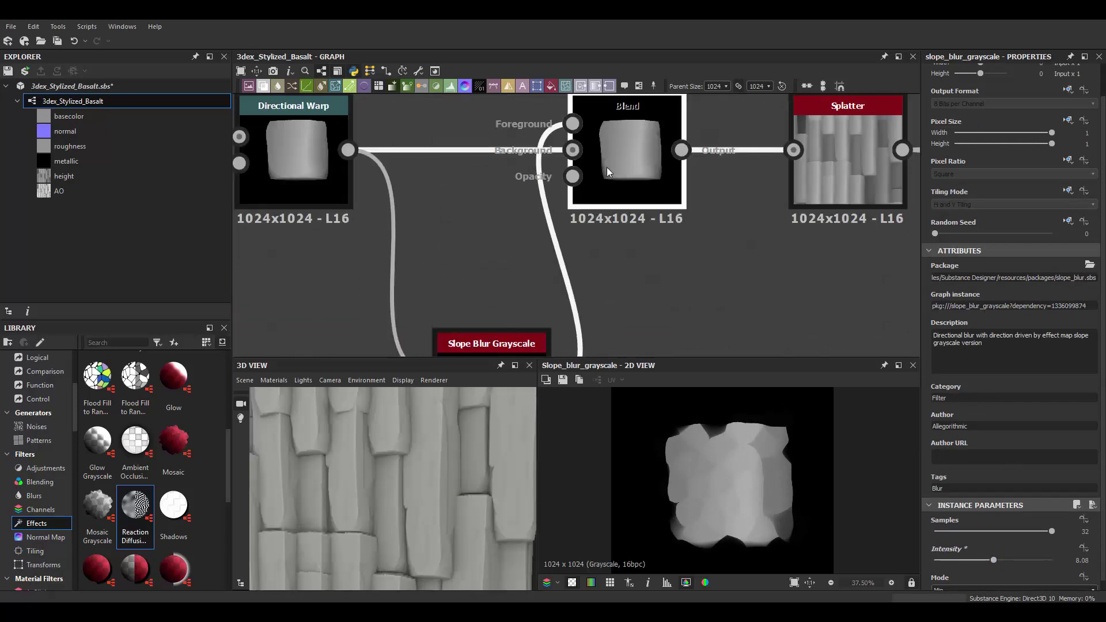
# Step: Select the Blend and orbit the 3D preview to inspect the columns
pyautogui.click(627, 162)
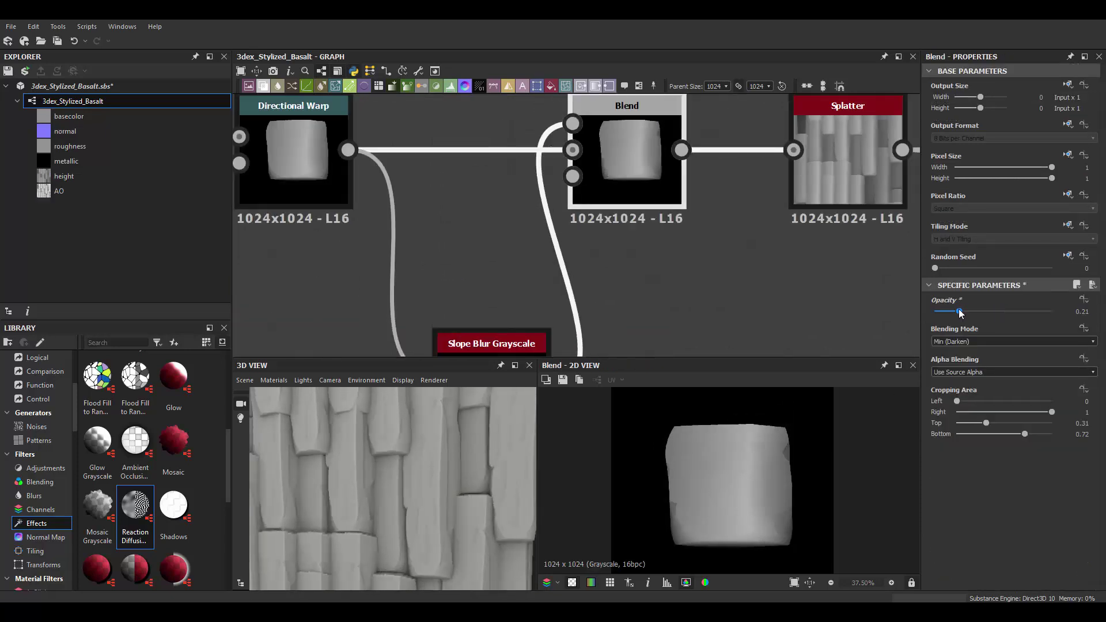
pyautogui.scroll(-3, 486, 480)
pyautogui.scroll(3, 381, 461)
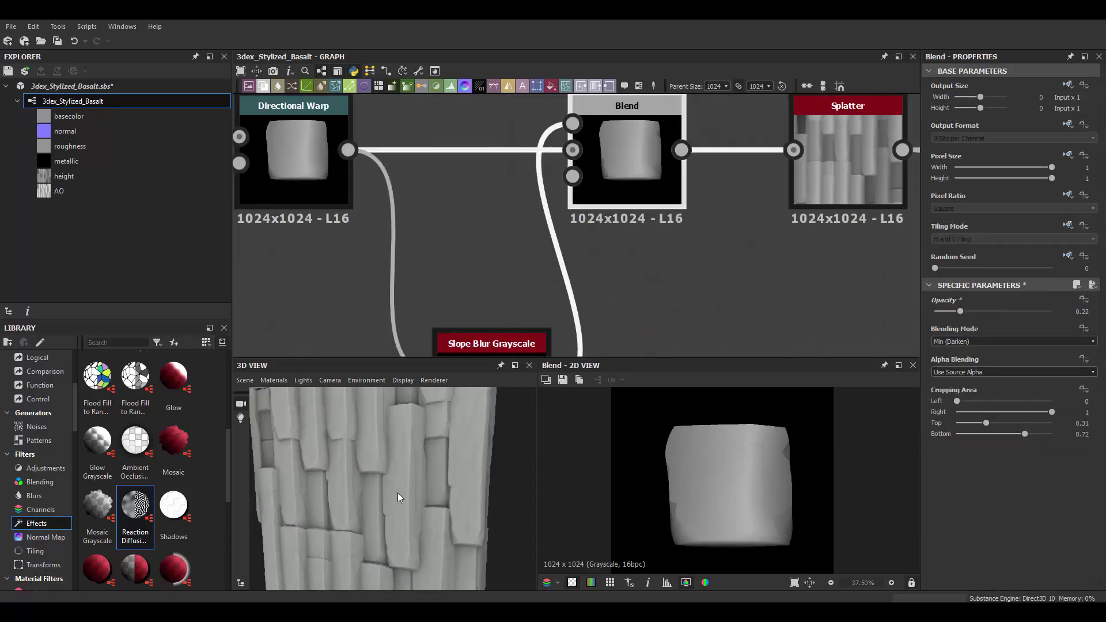
pyautogui.moveTo(397, 492)
pyautogui.mouseDown()
pyautogui.moveTo(433, 465)
pyautogui.moveTo(454, 466)
pyautogui.mouseUp()
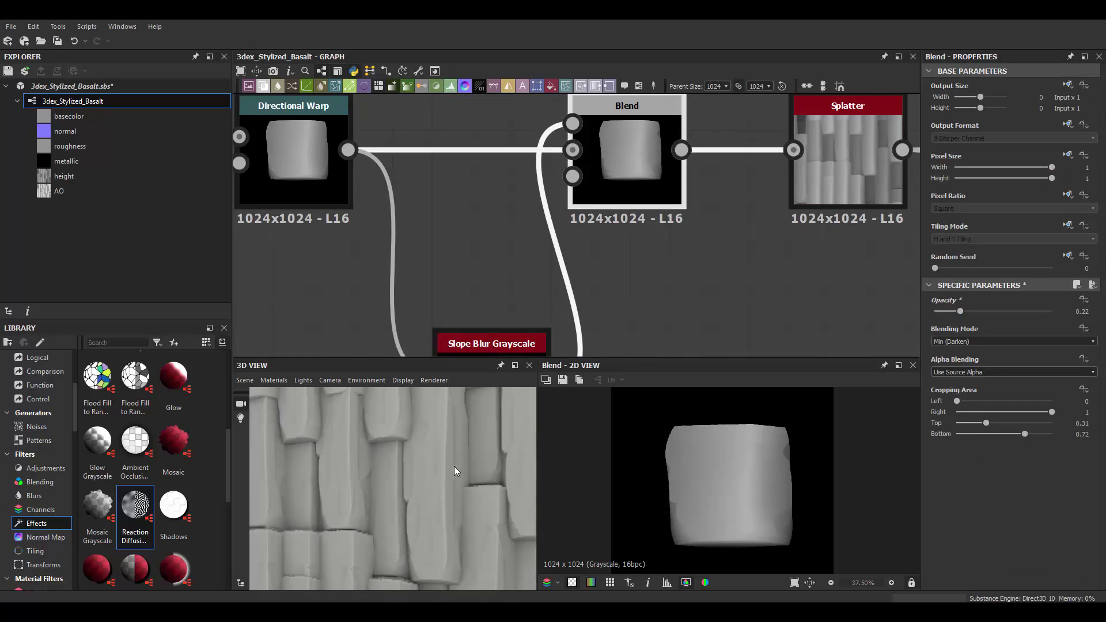
pyautogui.scroll(-2, 565, 286)
# Step: Insert a Transformation 2D on the slope noise and offset it to Y -1.2239
pyautogui.click(565, 288)
pyautogui.press('space')
pyautogui.write('transf')
pyautogui.press('Return')
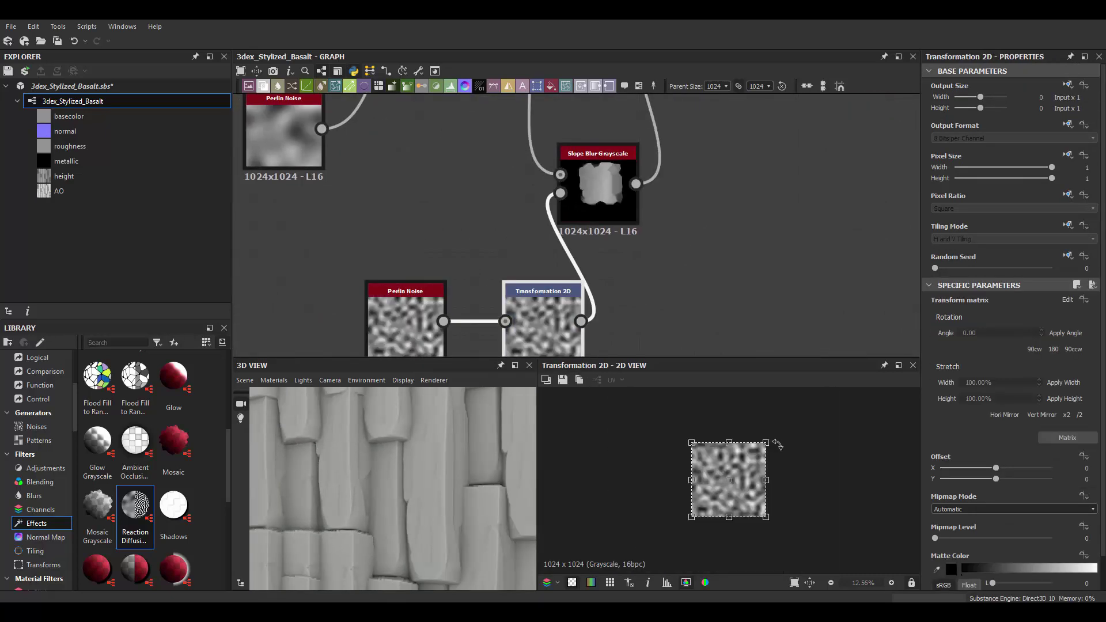
pyautogui.moveTo(730, 367); pyautogui.dragTo(736, 300)
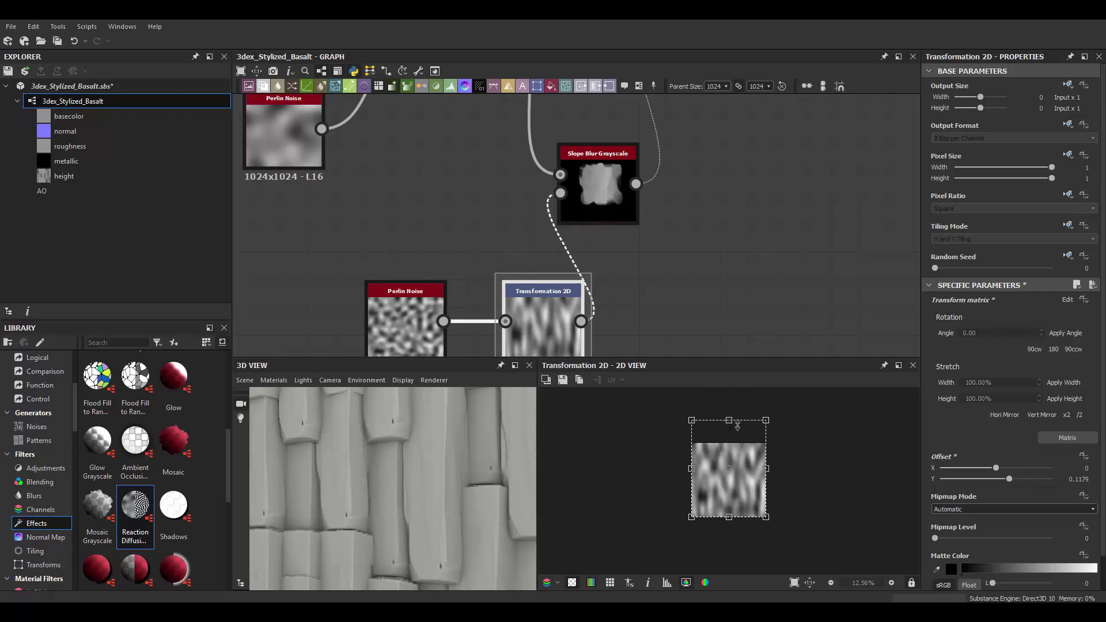
pyautogui.moveTo(737, 426); pyautogui.dragTo(743, 496)
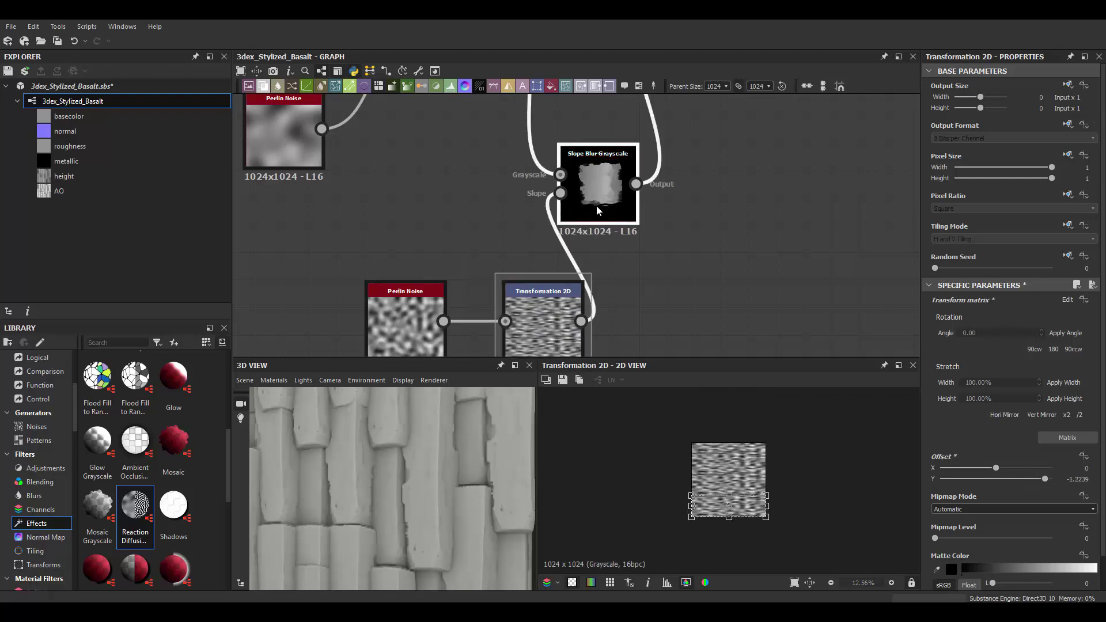
pyautogui.moveTo(597, 211); pyautogui.dragTo(548, 342, button='middle')
pyautogui.click(642, 147)
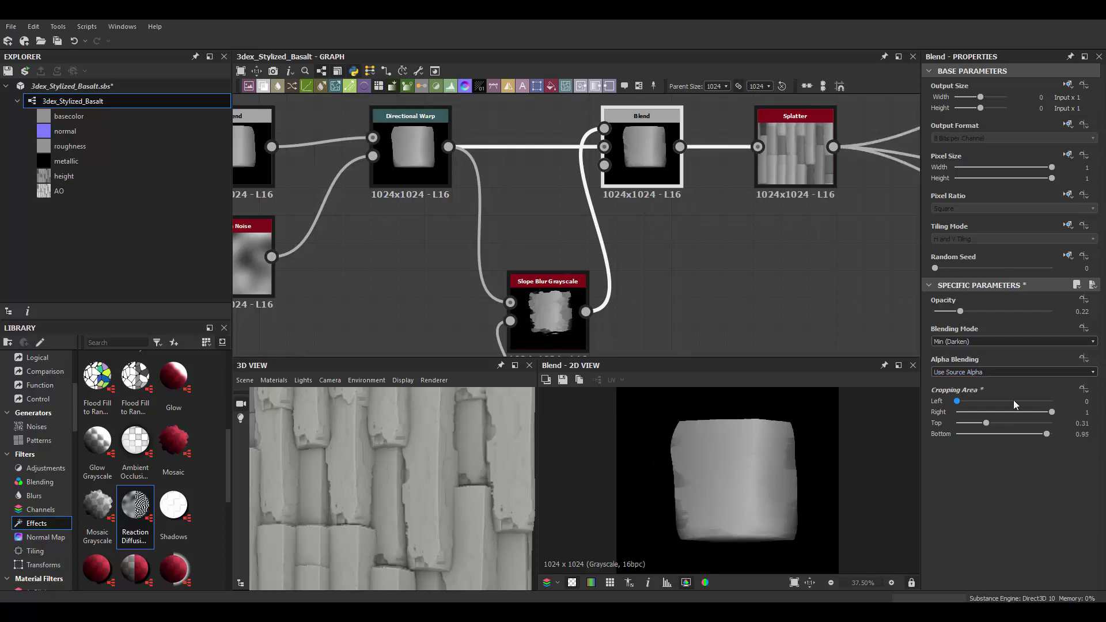
# Step: Switch the Slope Blur Grayscale to Blur mode and lower its Perlin Noise scale to 7
pyautogui.click(547, 225)
pyautogui.moveTo(547, 323)
pyautogui.mouseDown(button='middle')
pyautogui.moveTo(547, 230)
pyautogui.moveTo(540, 328)
pyautogui.moveTo(597, 182)
pyautogui.mouseUp(button='middle')
pyautogui.scroll(-2, 1014, 403)
pyautogui.click(966, 580)
pyautogui.scroll(1, 955, 581)
pyautogui.click(357, 323)
pyautogui.moveTo(956, 521); pyautogui.dragTo(953, 523)
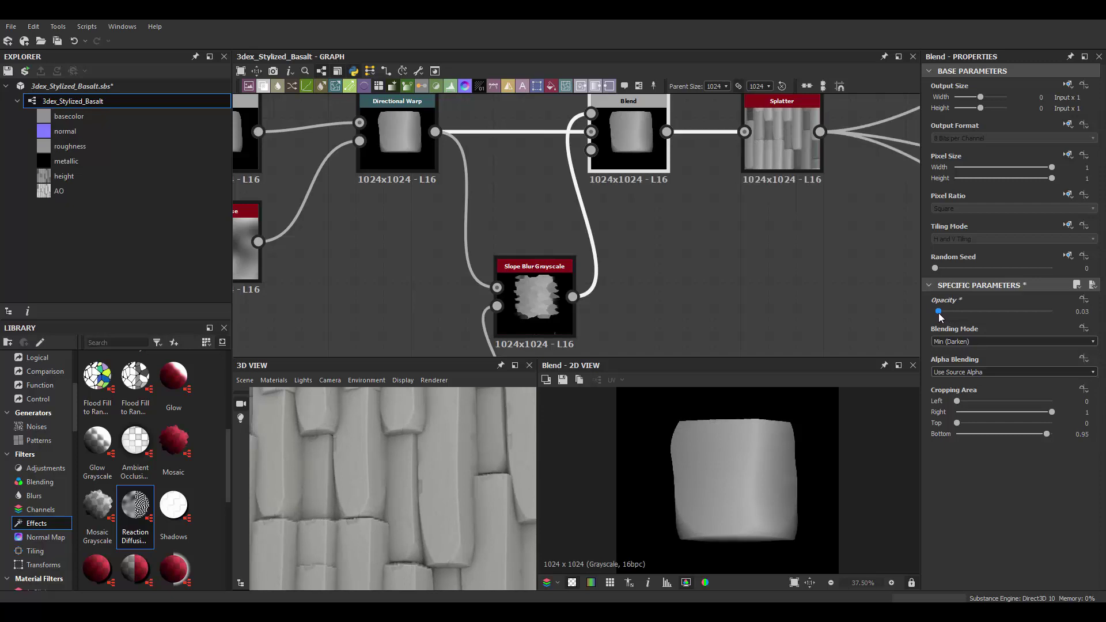
pyautogui.moveTo(478, 507); pyautogui.dragTo(465, 475)
# Step: Set the slope-blur Blend's opacity to a faint 0.04
pyautogui.click(404, 270)
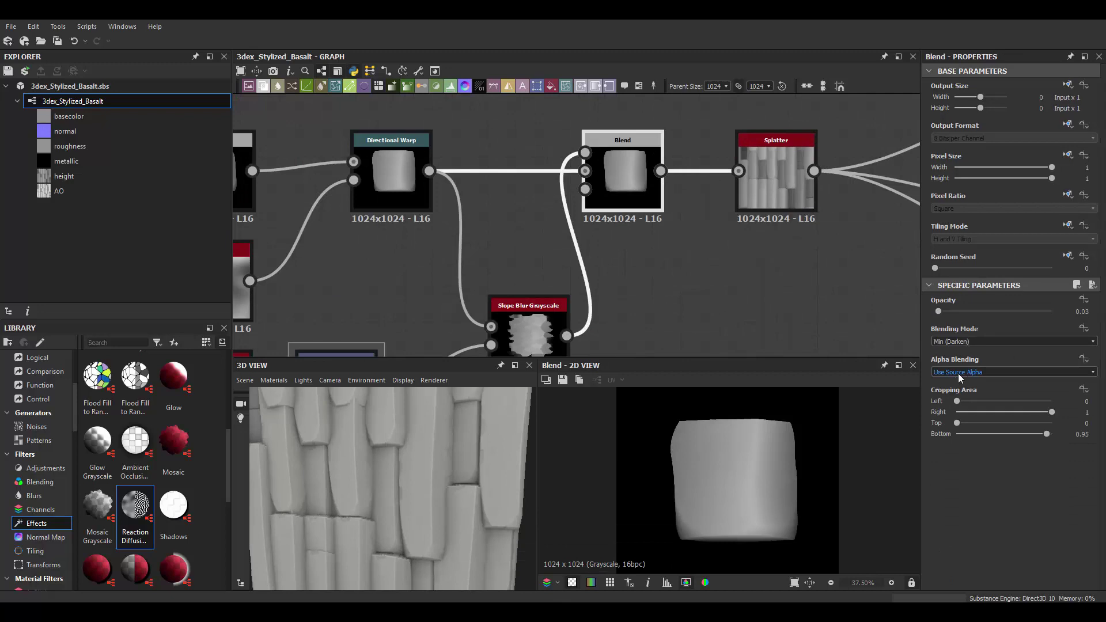
pyautogui.moveTo(938, 311); pyautogui.dragTo(941, 311)
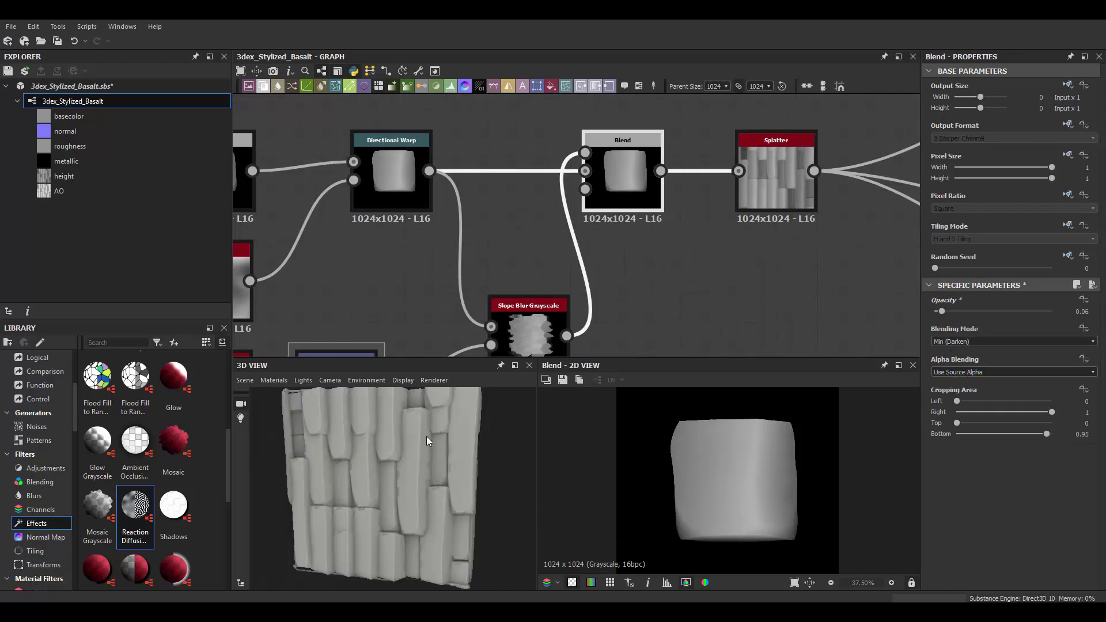
pyautogui.scroll(5, 427, 441)
pyautogui.scroll(-5, 389, 457)
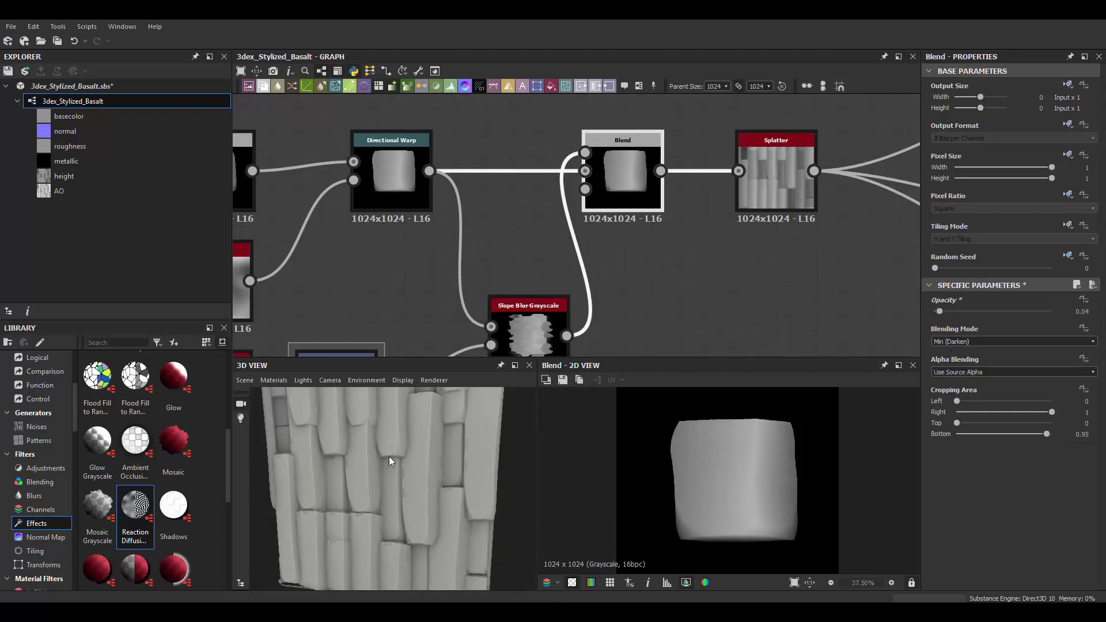
pyautogui.scroll(-3, 444, 306)
pyautogui.scroll(-2, 225, 500)
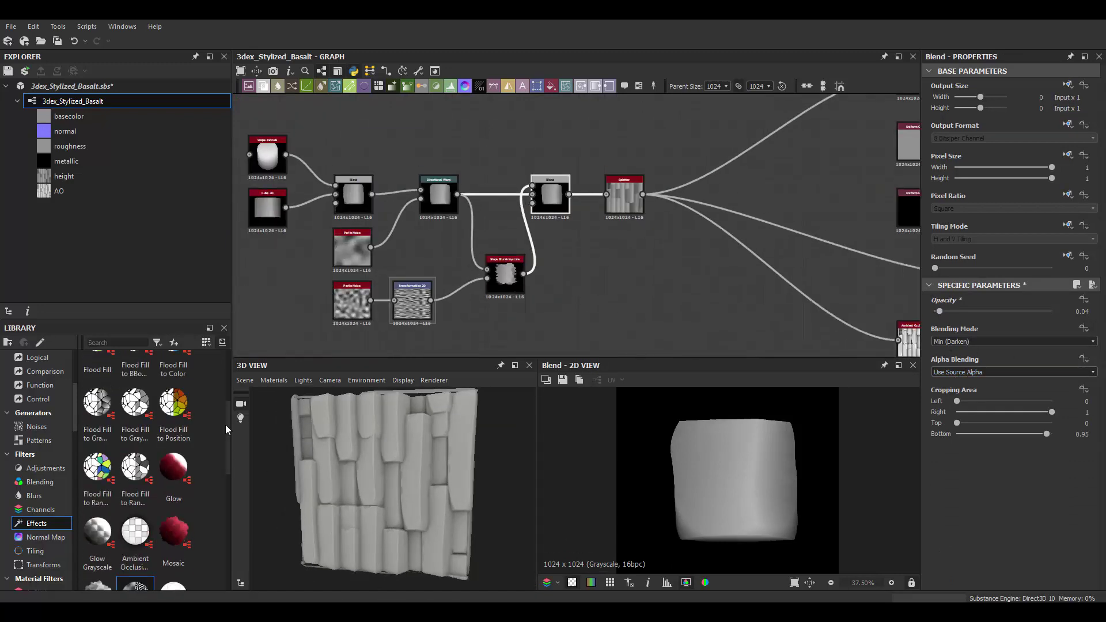
pyautogui.click(48, 468)
# Step: Add a Cells 3 noise to the graph and adjust its scale
pyautogui.rightClick(652, 305)
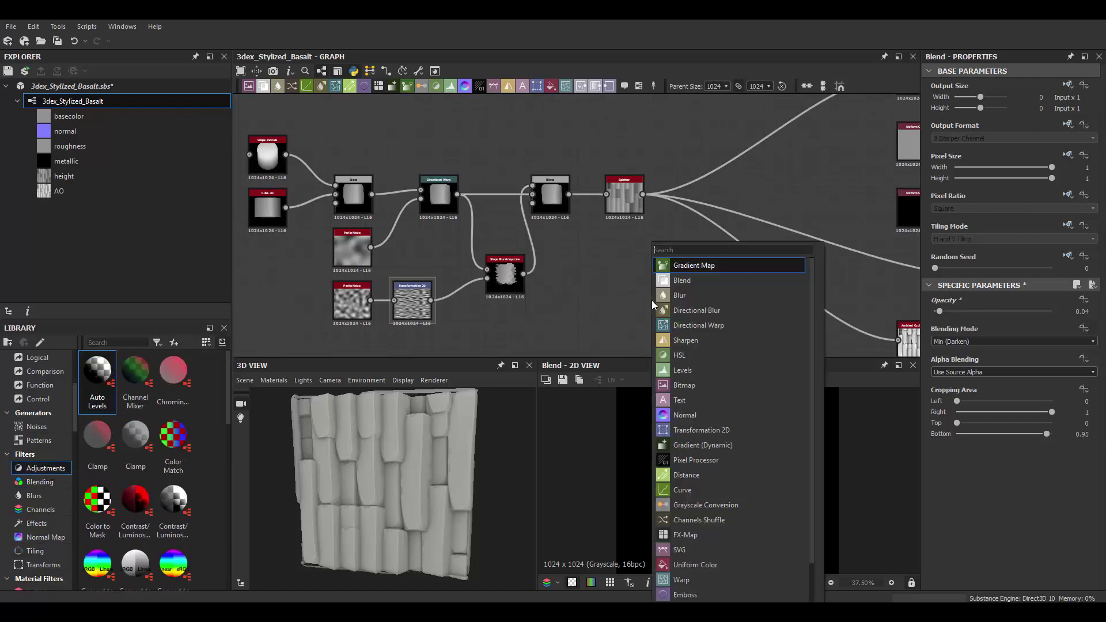
pyautogui.click(49, 427)
pyautogui.moveTo(224, 361)
pyautogui.mouseDown()
pyautogui.moveTo(220, 574)
pyautogui.moveTo(230, 341)
pyautogui.mouseUp()
pyautogui.rightClick(595, 250)
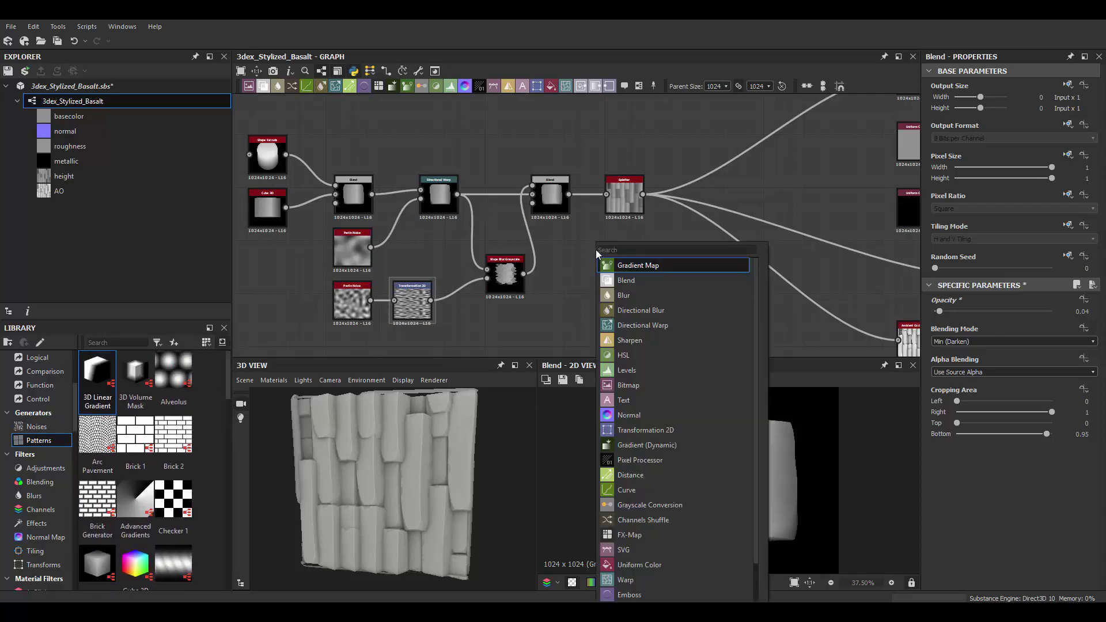
pyautogui.write('ce')
pyautogui.click(627, 295)
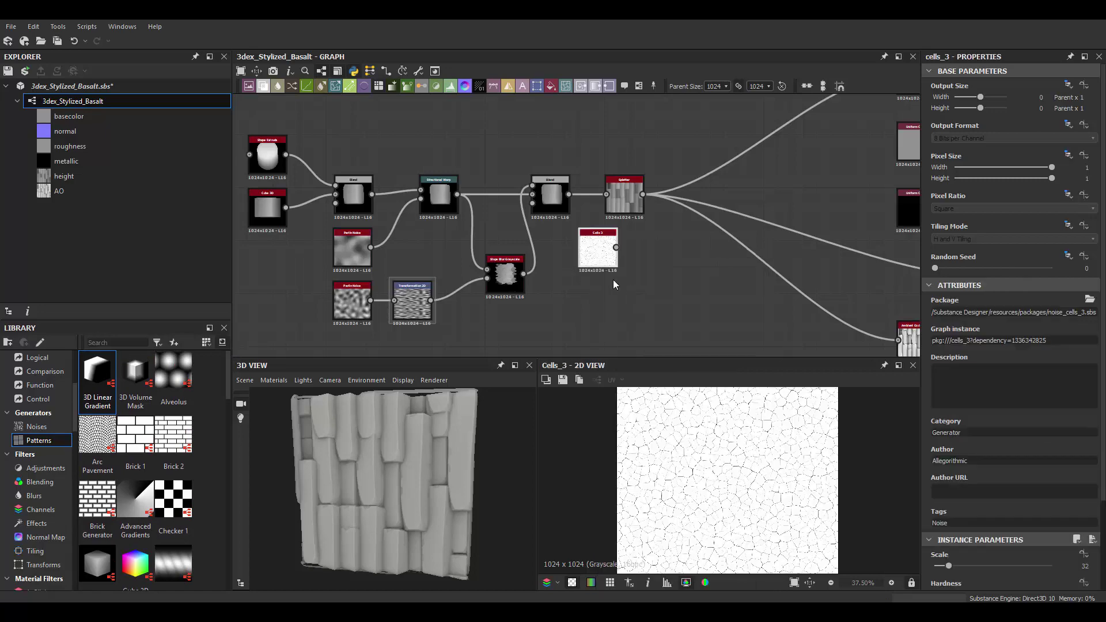
pyautogui.scroll(3, 594, 248)
pyautogui.moveTo(962, 530); pyautogui.dragTo(932, 489)
# Step: Add a Cells 4 noise below Cells 3 with a lower scale for bigger cells
pyautogui.moveTo(576, 288); pyautogui.dragTo(576, 248, button='middle')
pyautogui.rightClick(573, 250)
pyautogui.click(603, 310)
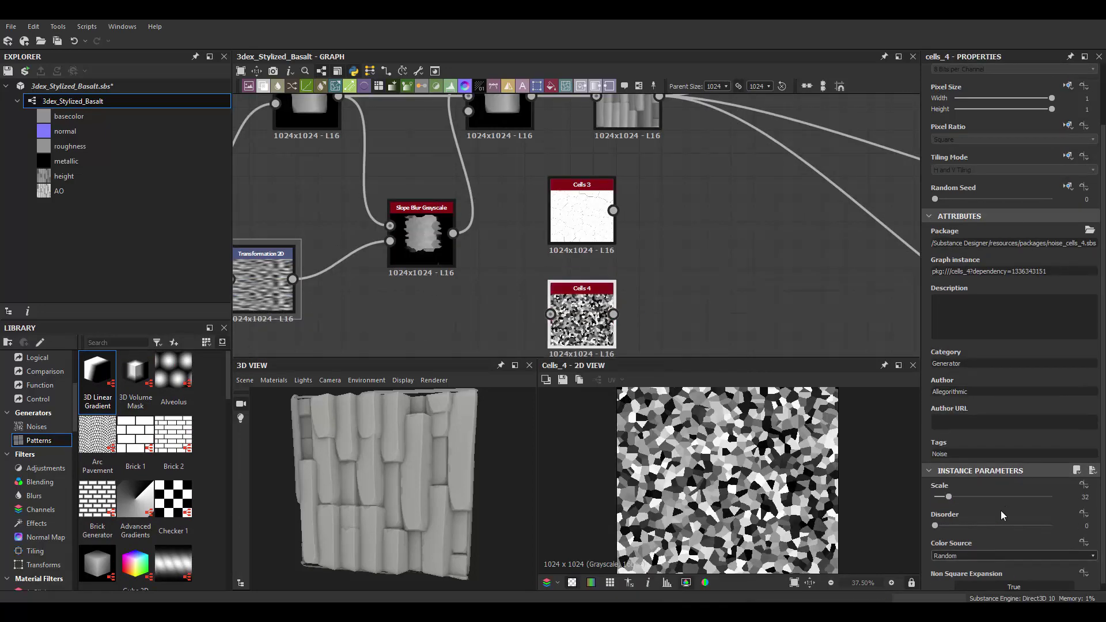
pyautogui.moveTo(959, 489); pyautogui.dragTo(937, 489)
# Step: Add an Edge Detect after Cells 4 to turn it into a cell-outline mask
pyautogui.moveTo(648, 274); pyautogui.dragTo(648, 250, button='middle')
pyautogui.rightClick(648, 250)
pyautogui.write('ed')
pyautogui.press('Return')
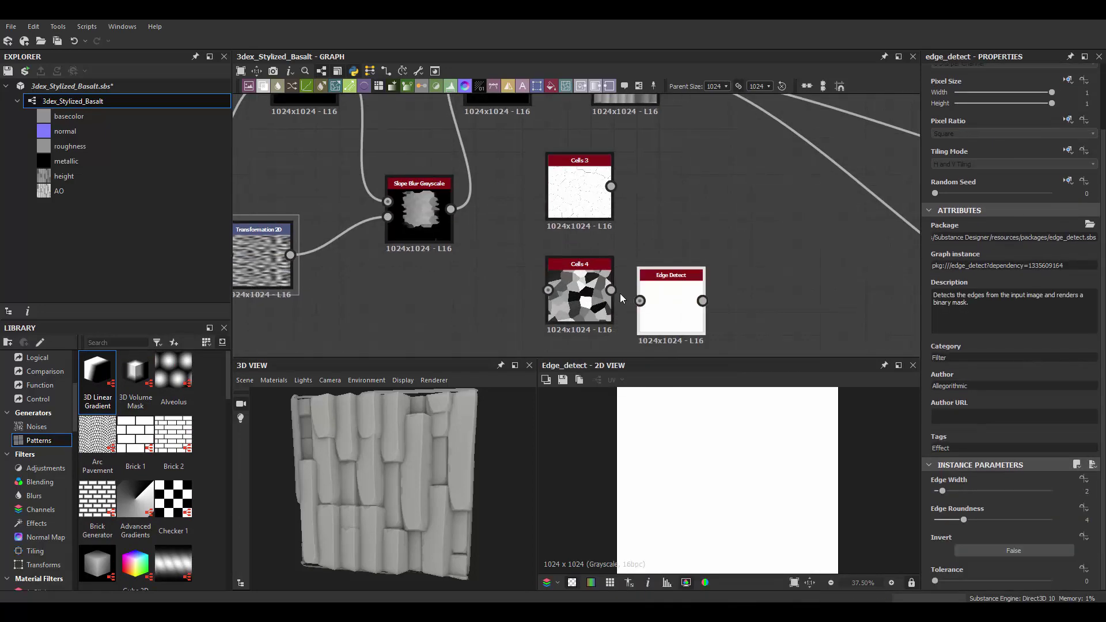
pyautogui.scroll(-3, 725, 271)
pyautogui.scroll(2, 638, 221)
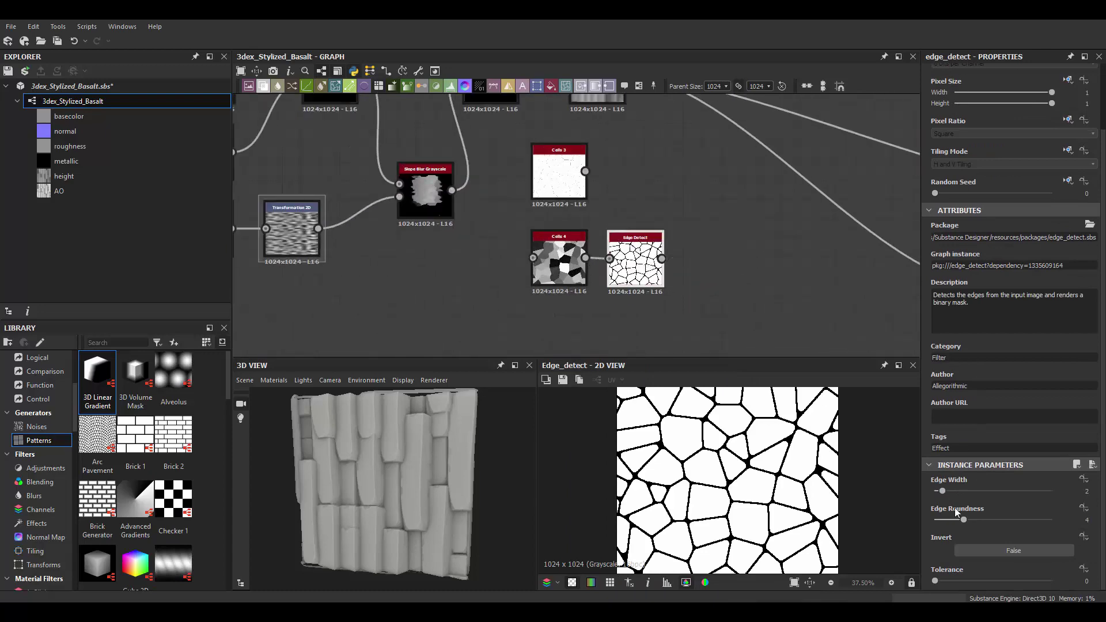
pyautogui.moveTo(660, 148); pyautogui.dragTo(656, 261, button='middle')
# Step: Add a Blend node after Splatter with Edge Detect plugged into it
pyautogui.rightClick(607, 195)
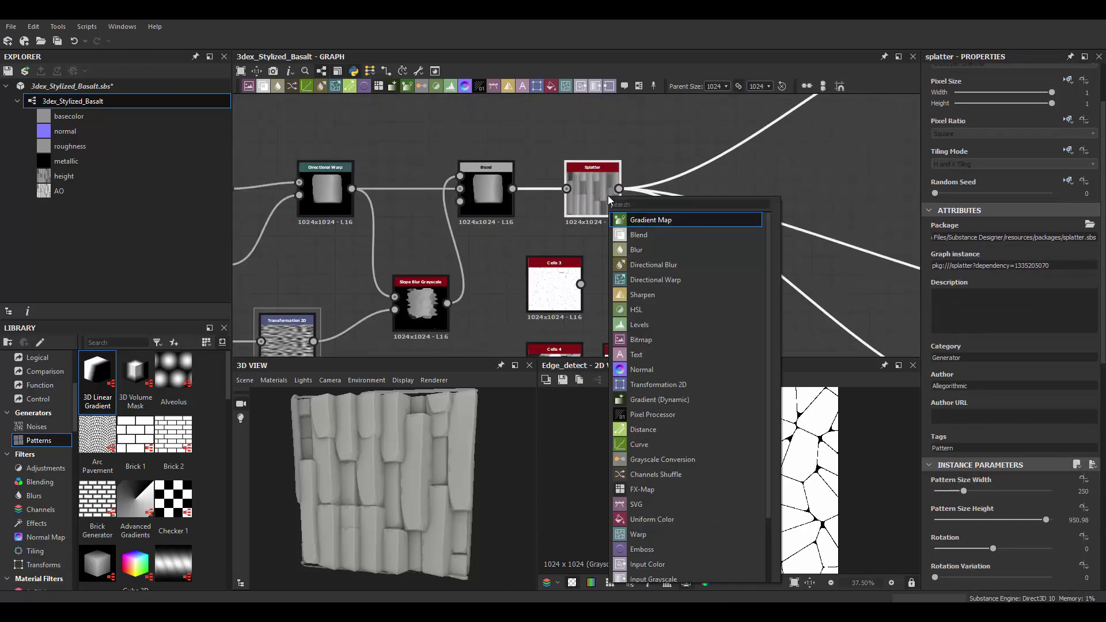
pyautogui.click(656, 212)
pyautogui.moveTo(656, 212); pyautogui.dragTo(650, 164, button='middle')
pyautogui.moveTo(651, 323); pyautogui.dragTo(656, 128)
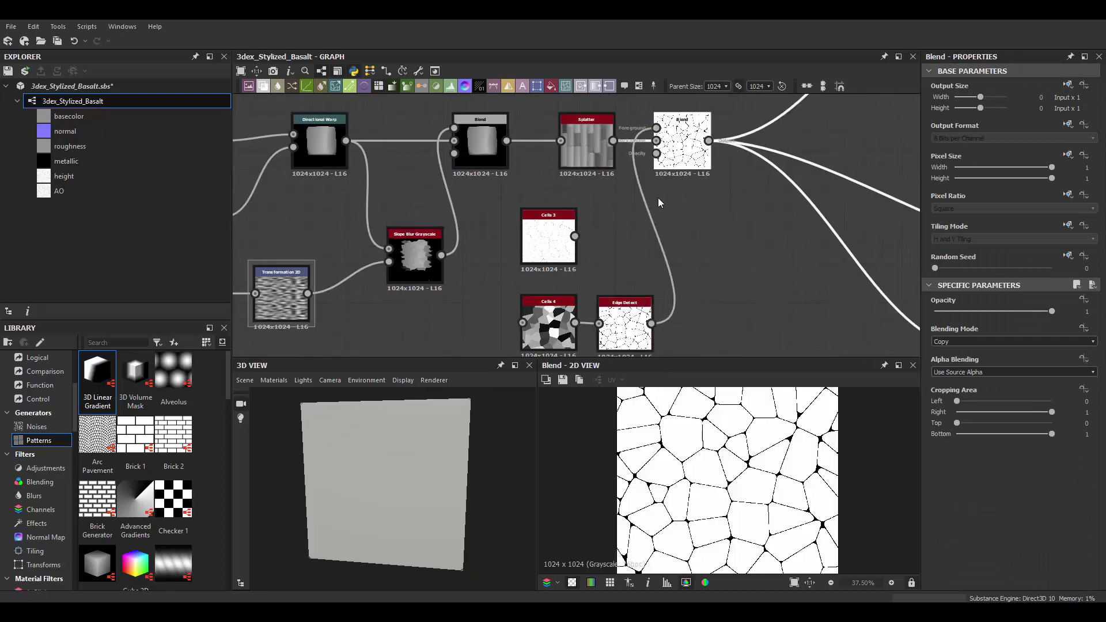
# Step: Set the crack Blend to Min (Darken) at opacity 0.15
pyautogui.click(1014, 342)
pyautogui.click(953, 360)
pyautogui.press('Down')
pyautogui.press('Down')
pyautogui.press('Down')
pyautogui.press('Down')
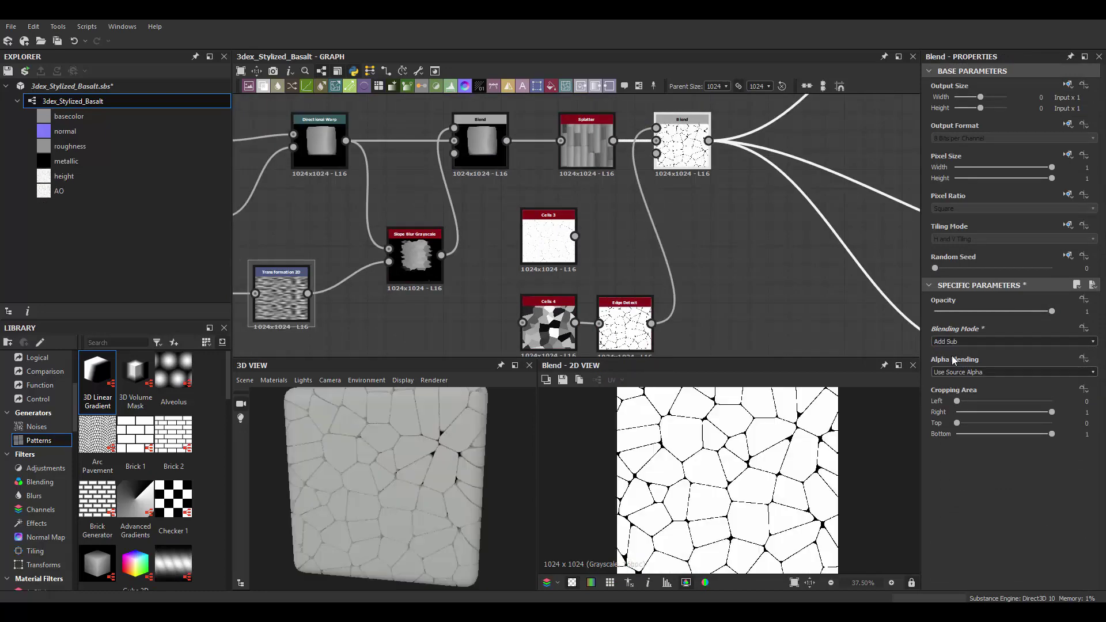
pyautogui.press('Down')
pyautogui.press('Down')
pyautogui.press('Up')
pyautogui.moveTo(1052, 311); pyautogui.dragTo(951, 311)
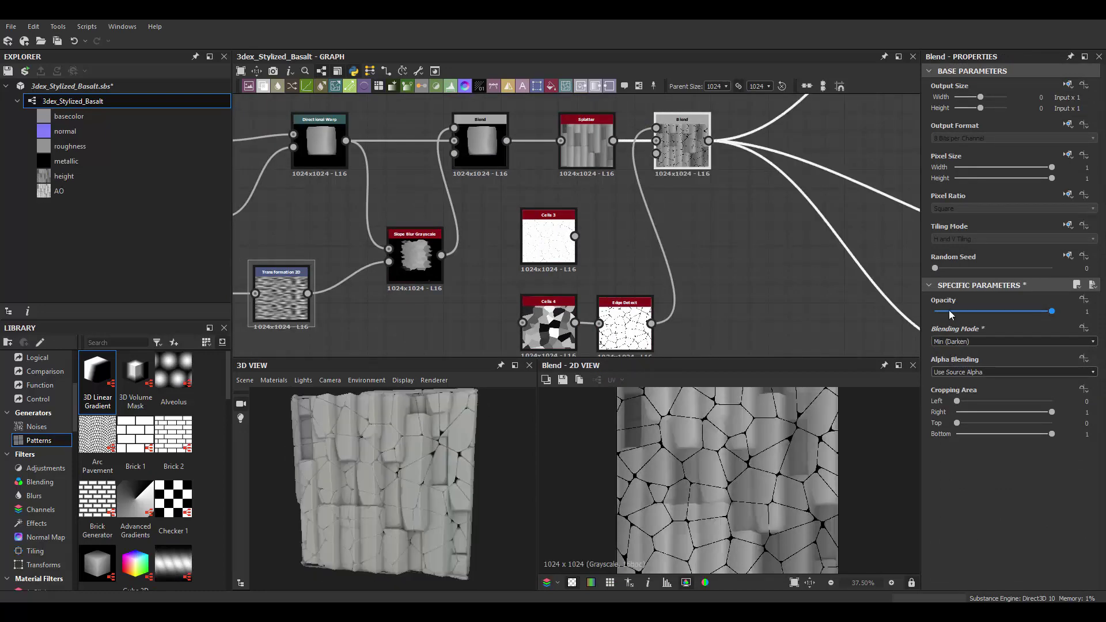
# Step: Delete the unused Cells 3 node
pyautogui.scroll(3, 433, 472)
pyautogui.scroll(-3, 433, 472)
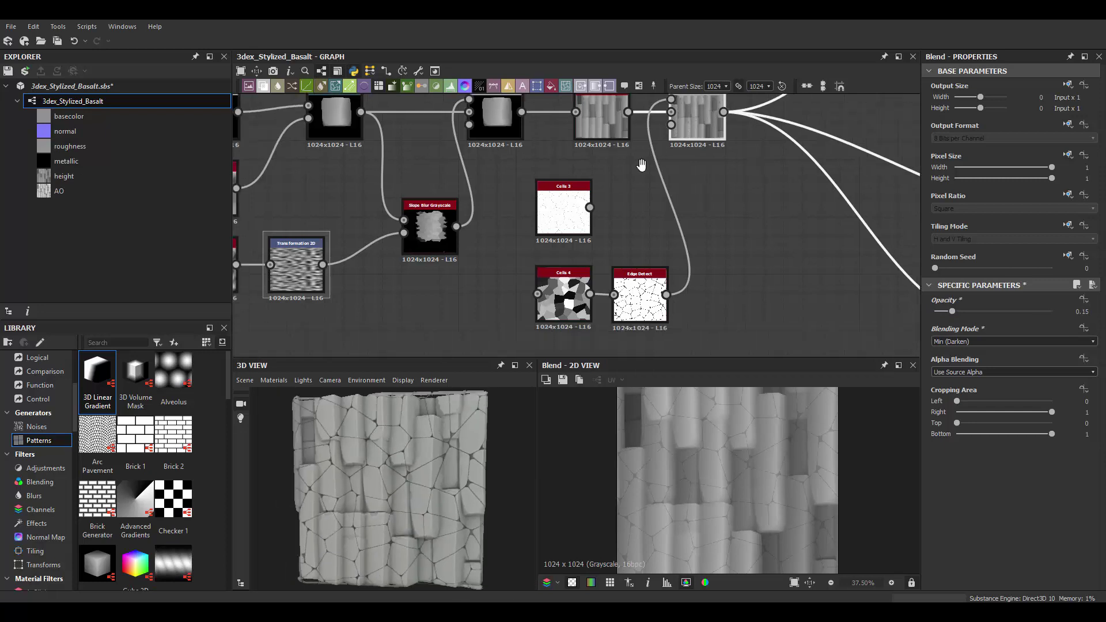
pyautogui.scroll(-2, 567, 243)
pyautogui.click(564, 243)
pyautogui.press('Delete')
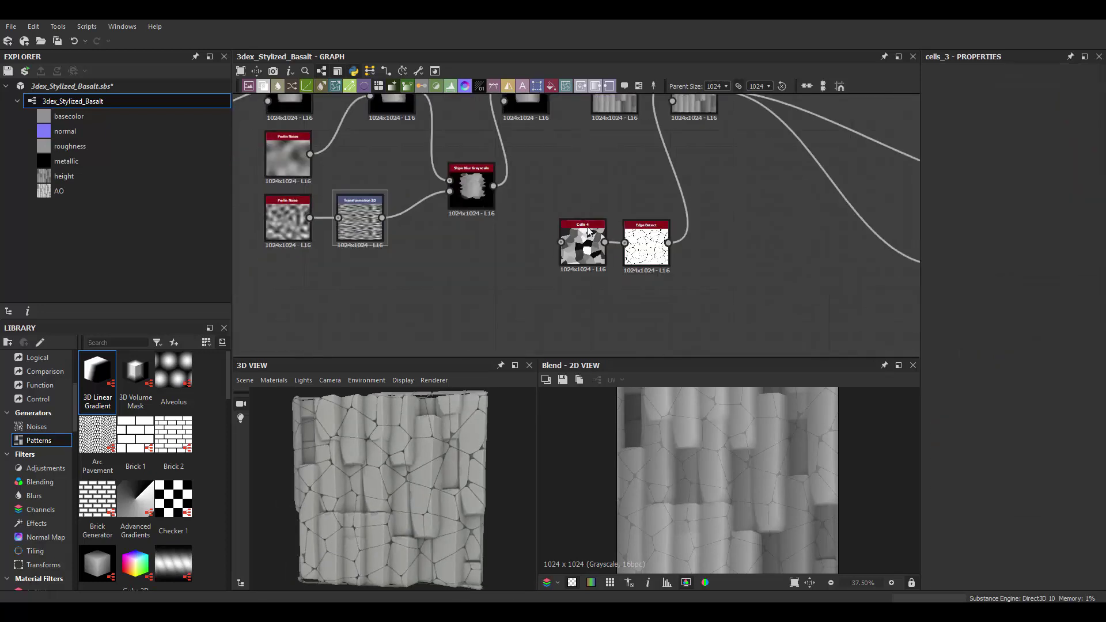
pyautogui.scroll(3, 576, 231)
pyautogui.doubleClick(478, 253)
pyautogui.press('space')
pyautogui.write('slope')
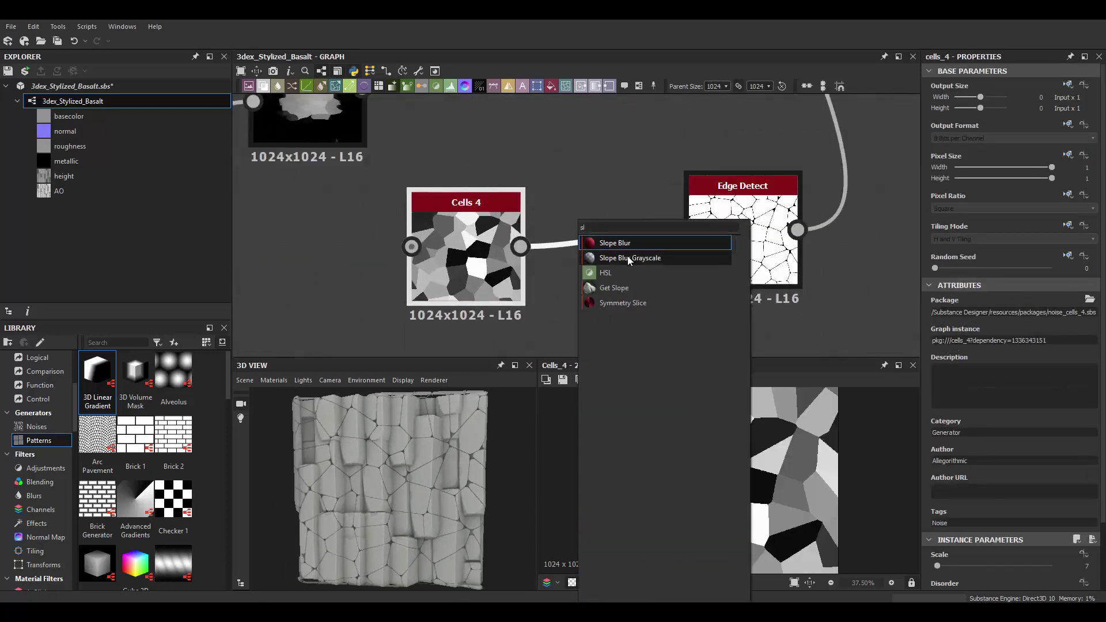
pyautogui.click(628, 256)
pyautogui.press('space')
pyautogui.write('perlin')
pyautogui.click(572, 287)
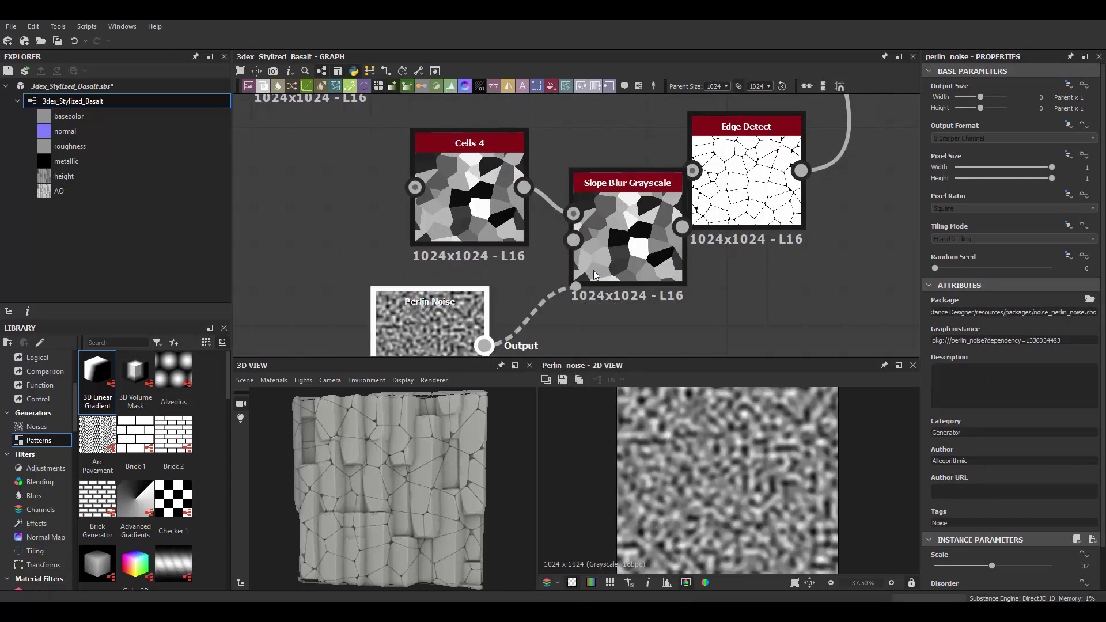
pyautogui.moveTo(484, 344); pyautogui.dragTo(573, 239)
pyautogui.moveTo(963, 566); pyautogui.dragTo(1052, 566)
pyautogui.moveTo(934, 550)
pyautogui.mouseDown()
pyautogui.moveTo(998, 555)
pyautogui.moveTo(965, 552)
pyautogui.mouseUp()
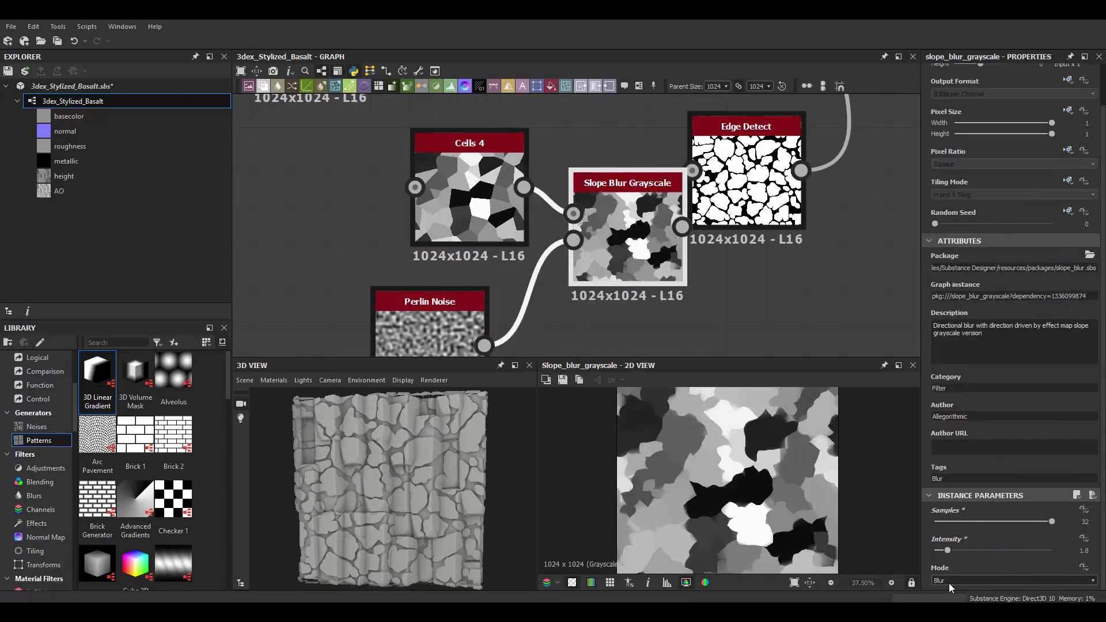
pyautogui.moveTo(576, 322); pyautogui.dragTo(577, 283, button='middle')
pyautogui.click(431, 299)
pyautogui.moveTo(949, 521); pyautogui.dragTo(943, 521)
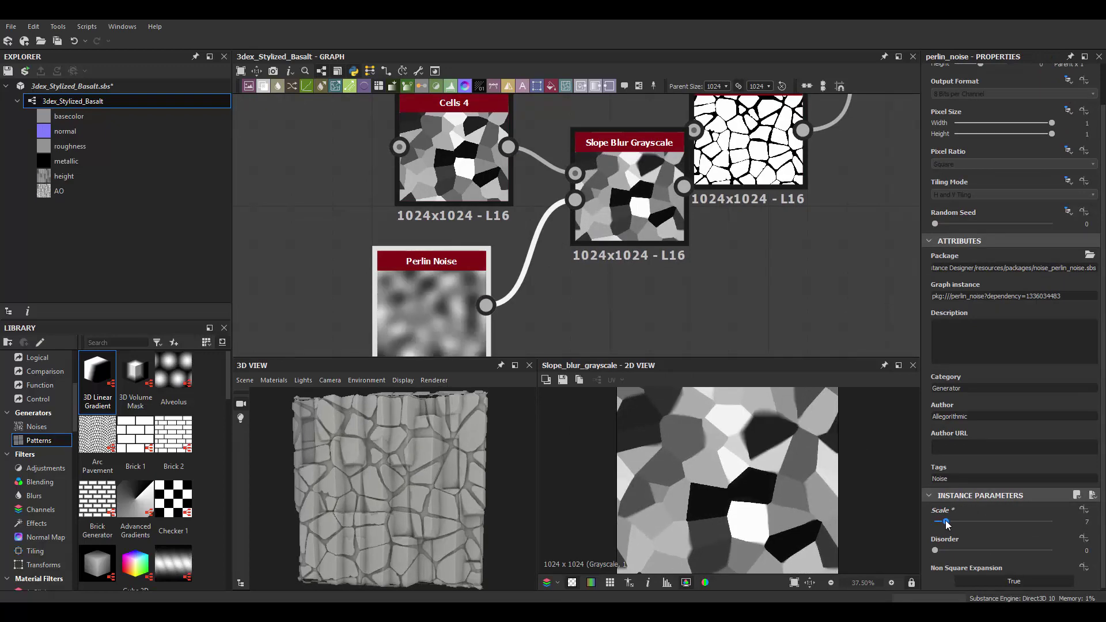
pyautogui.click(629, 190)
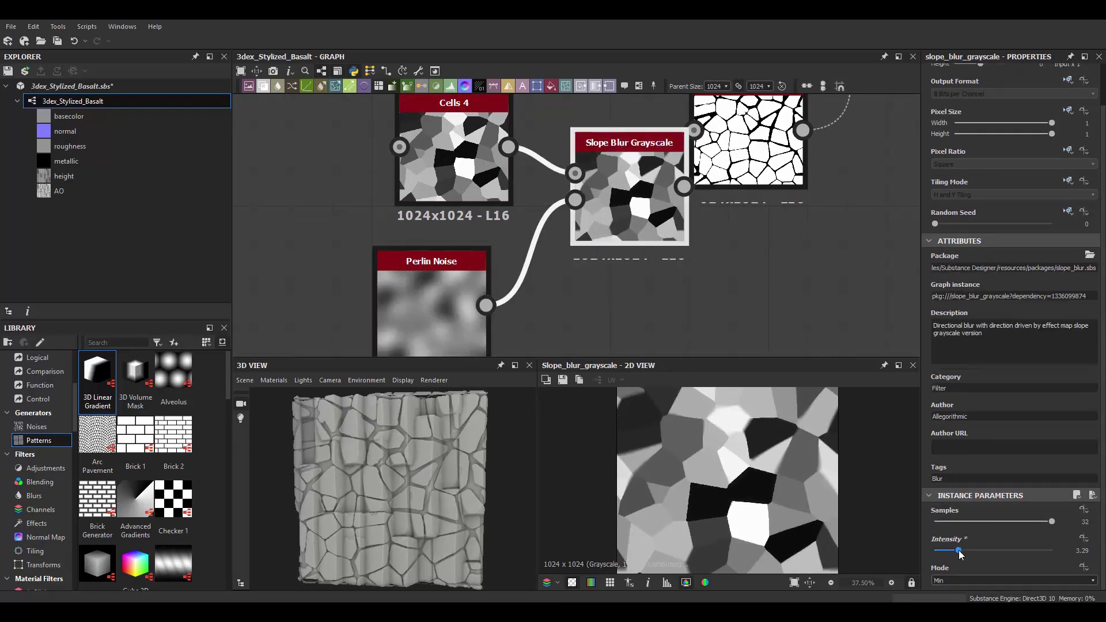
pyautogui.moveTo(749, 144); pyautogui.dragTo(787, 172)
pyautogui.moveTo(916, 308); pyautogui.dragTo(869, 375, button='middle')
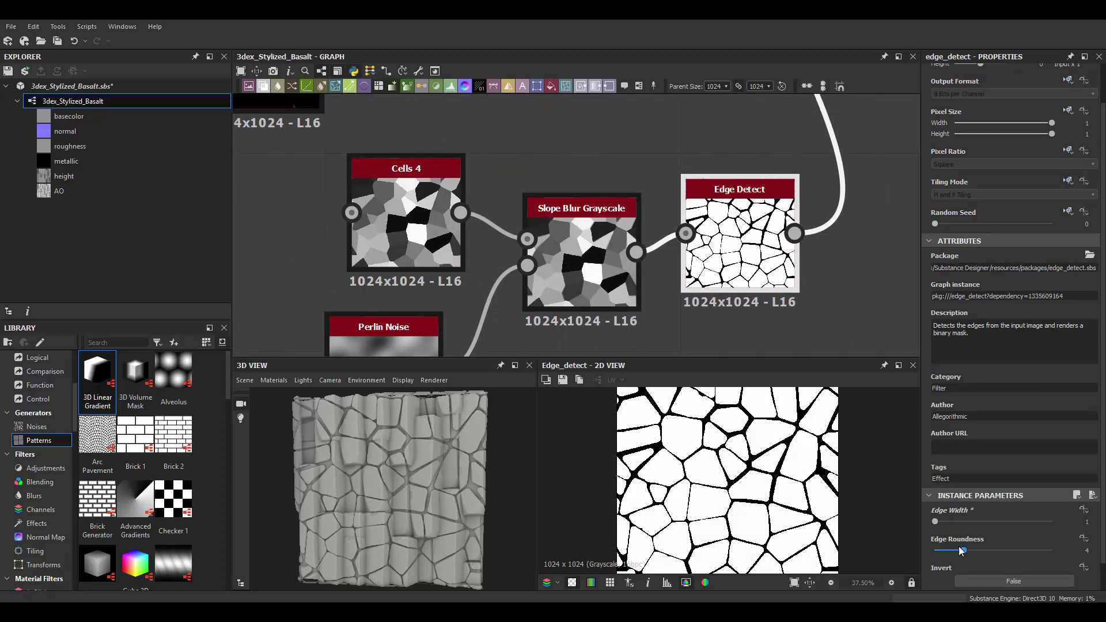
pyautogui.hotkey('ctrl', 'z')
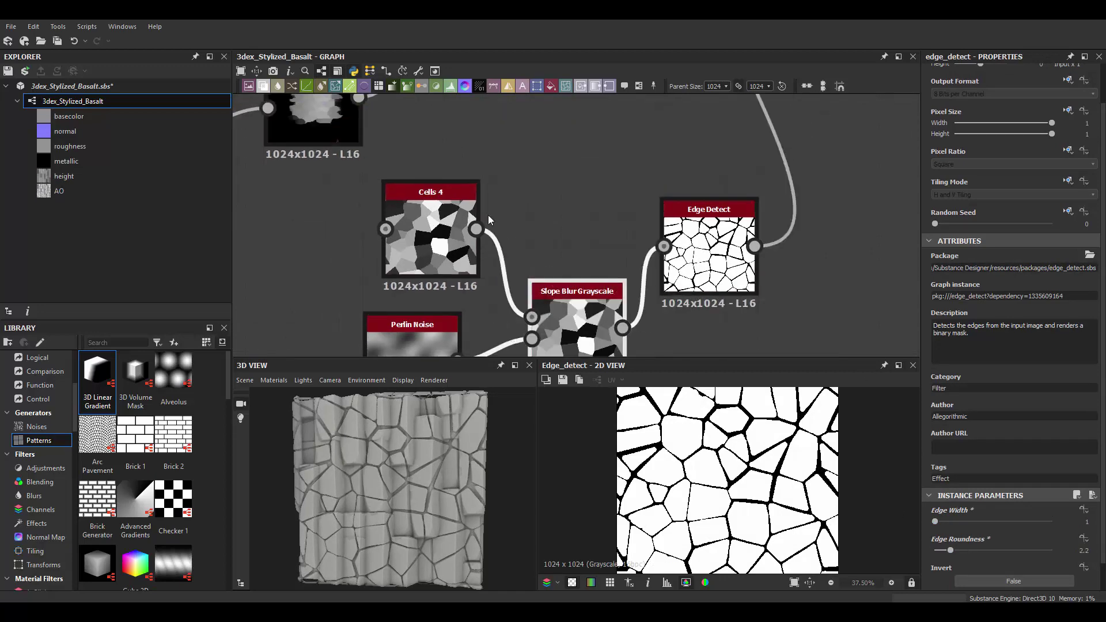
pyautogui.hotkey('ctrl', 'z')
pyautogui.hotkey('ctrl', 'z')
pyautogui.hotkey('ctrl', 'z')
# Step: Add a Histogram Scan node after the Splatter
pyautogui.scroll(3, 396, 445)
pyautogui.scroll(-3, 625, 180)
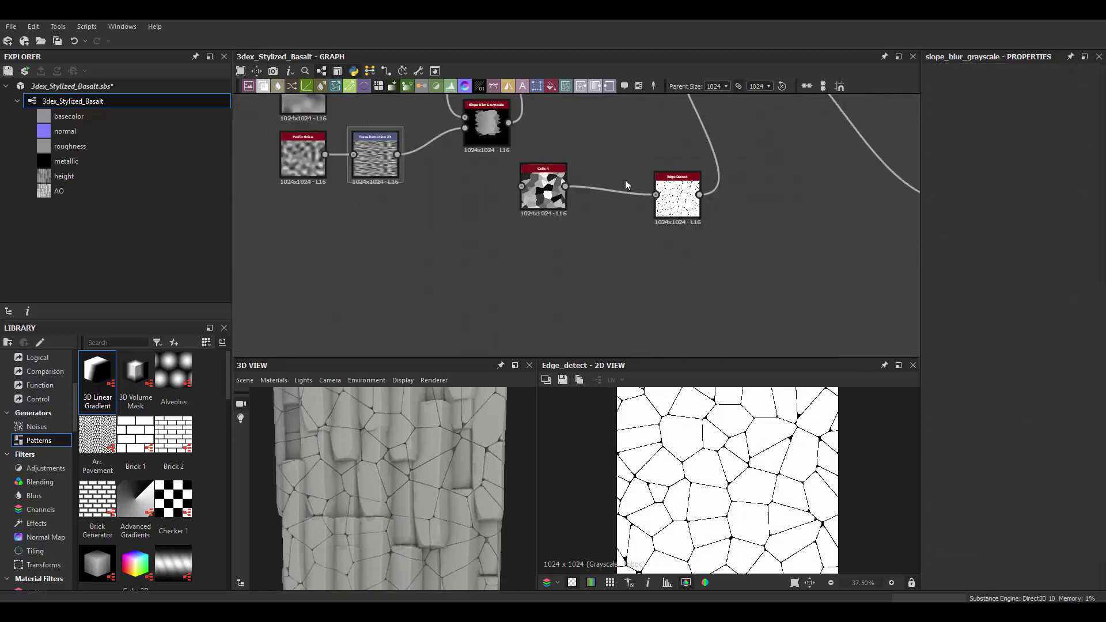
pyautogui.moveTo(625, 180); pyautogui.dragTo(620, 220, button='middle')
pyautogui.press('space')
pyautogui.write('h')
pyautogui.scroll(-3, 579, 346)
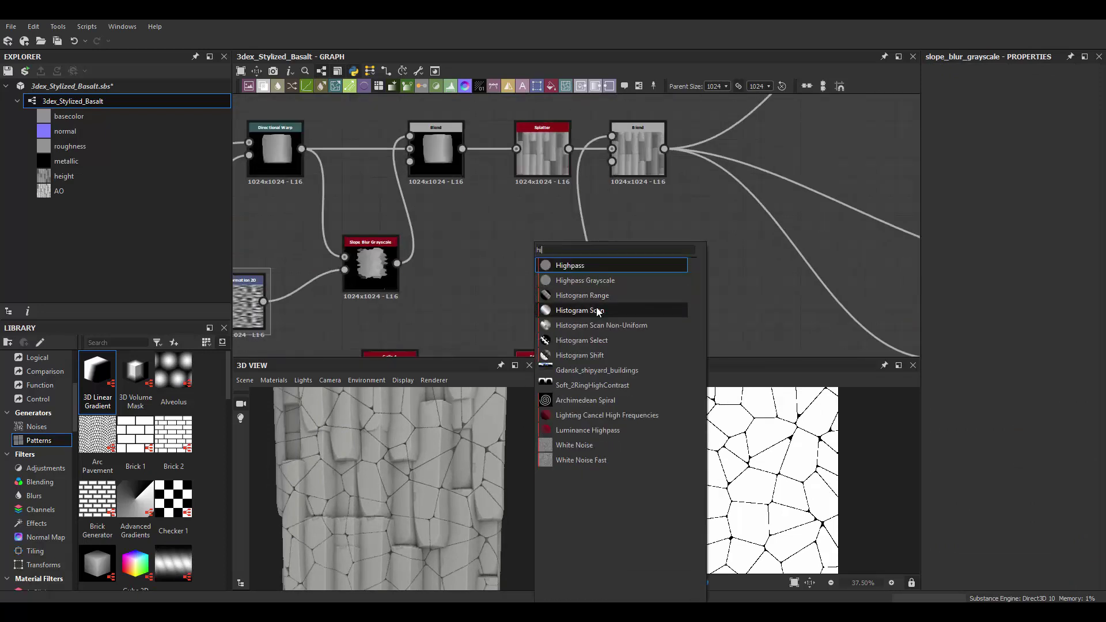
pyautogui.click(580, 310)
# Step: Set Histogram Scan contrast to about 0.76, invert position, and set position 0.6
pyautogui.scroll(-2, 1014, 461)
pyautogui.moveTo(968, 520); pyautogui.dragTo(1024, 523)
pyautogui.moveTo(935, 548)
pyautogui.mouseDown()
pyautogui.moveTo(1022, 548)
pyautogui.moveTo(1001, 519)
pyautogui.mouseUp()
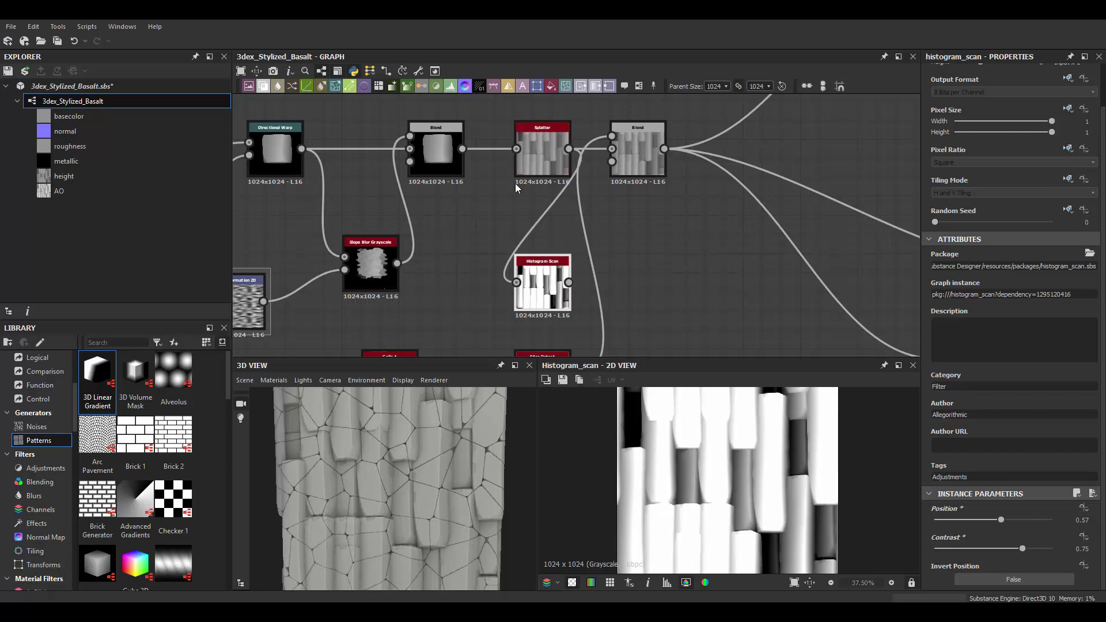
pyautogui.moveTo(591, 293); pyautogui.dragTo(593, 257, button='middle')
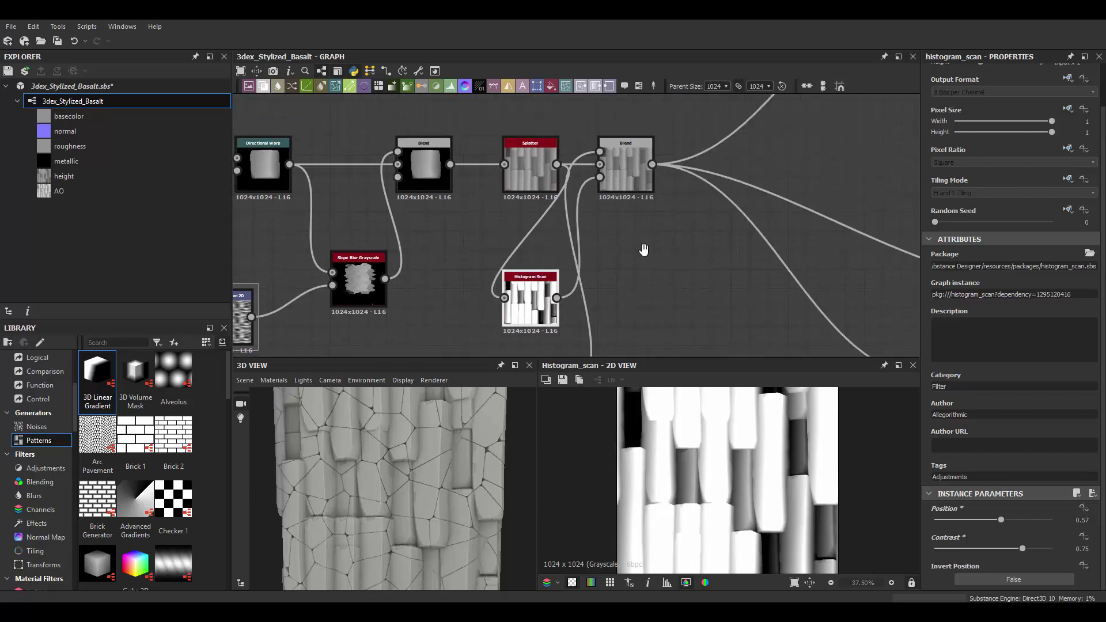
pyautogui.click(1035, 578)
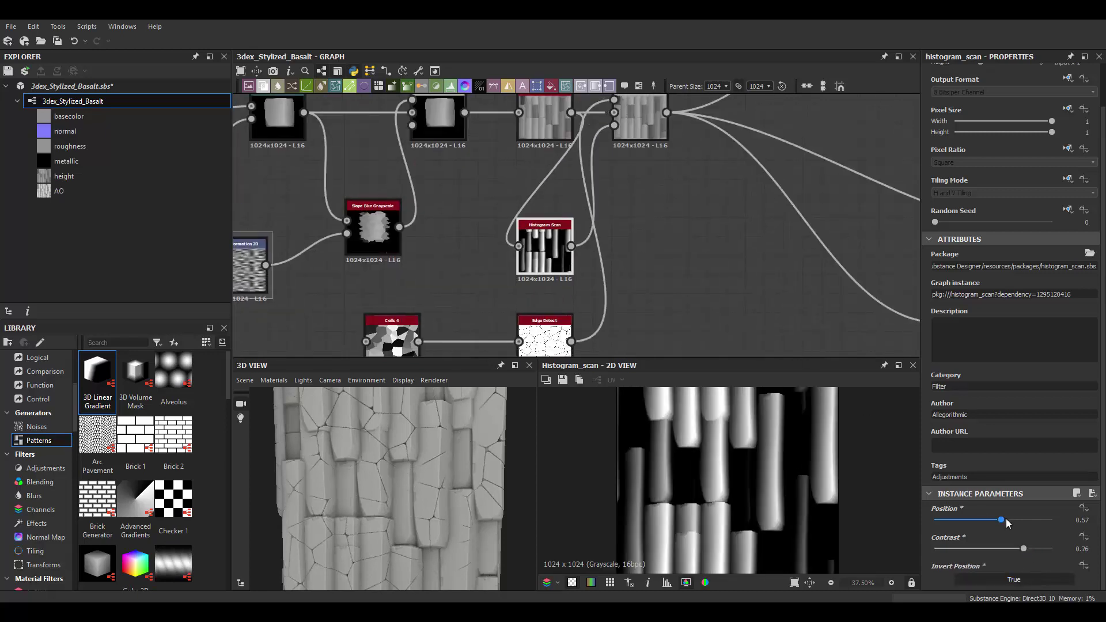
pyautogui.moveTo(1006, 518); pyautogui.dragTo(1004, 519)
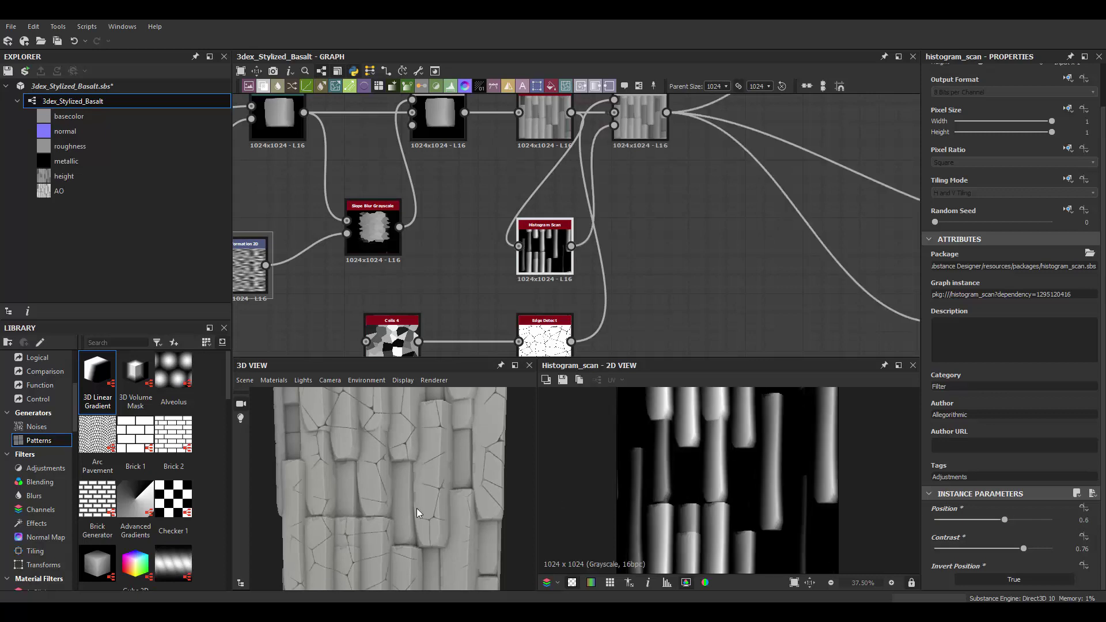
# Step: Show the Cells 4 node's settings and preview
pyautogui.moveTo(392, 334); pyautogui.dragTo(457, 240, button='middle')
pyautogui.scroll(1, 456, 240)
pyautogui.doubleClick(457, 242)
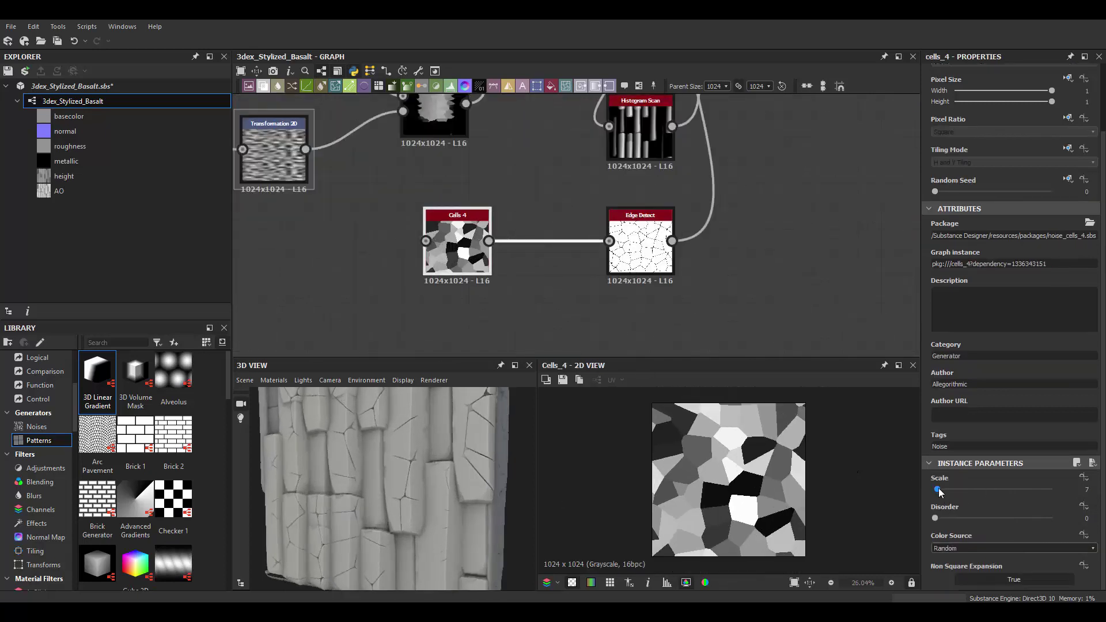
# Step: Try Cells 4 scales from 7 down to 2, settling at 3
pyautogui.moveTo(938, 488); pyautogui.dragTo(935, 490)
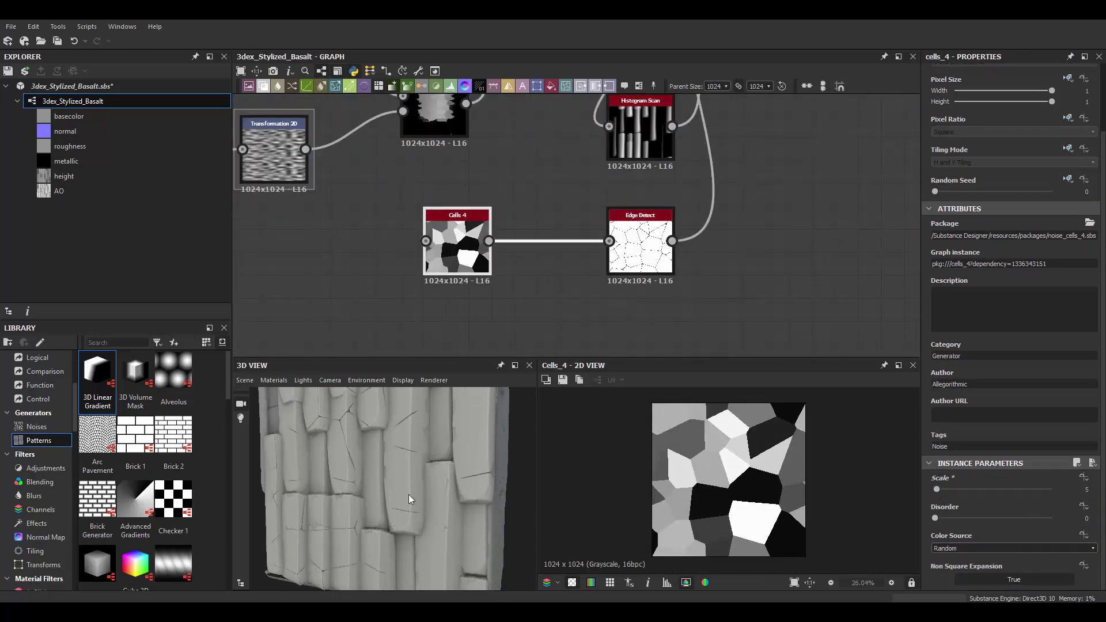
pyautogui.moveTo(409, 494); pyautogui.dragTo(465, 468)
pyautogui.moveTo(936, 489); pyautogui.dragTo(935, 488)
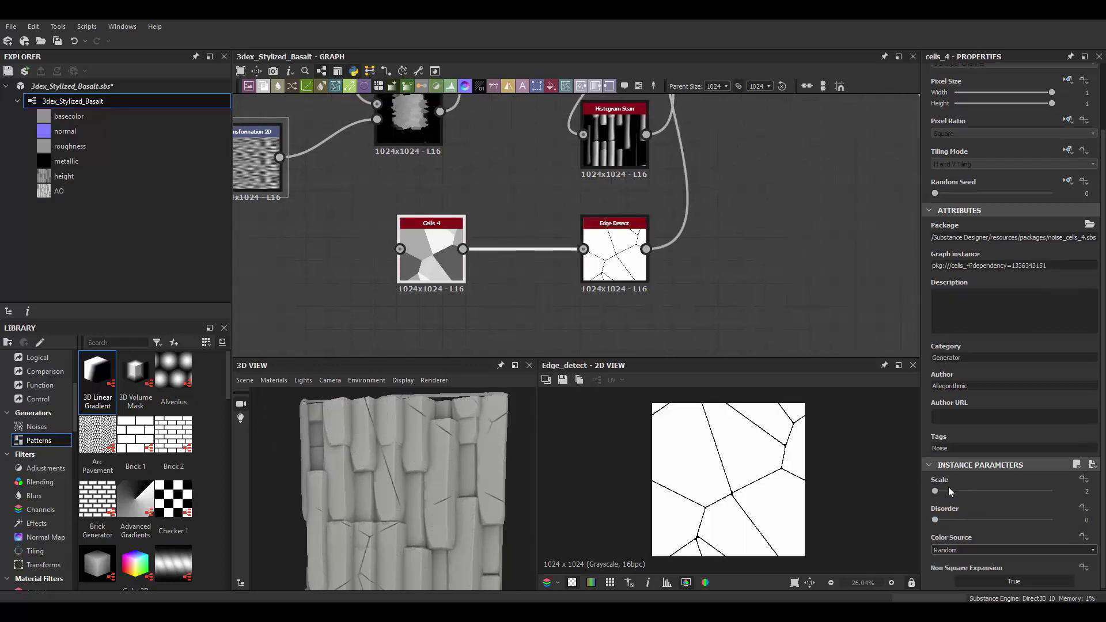
pyautogui.moveTo(935, 489); pyautogui.dragTo(935, 489)
pyautogui.click(1096, 490)
pyautogui.write('3')
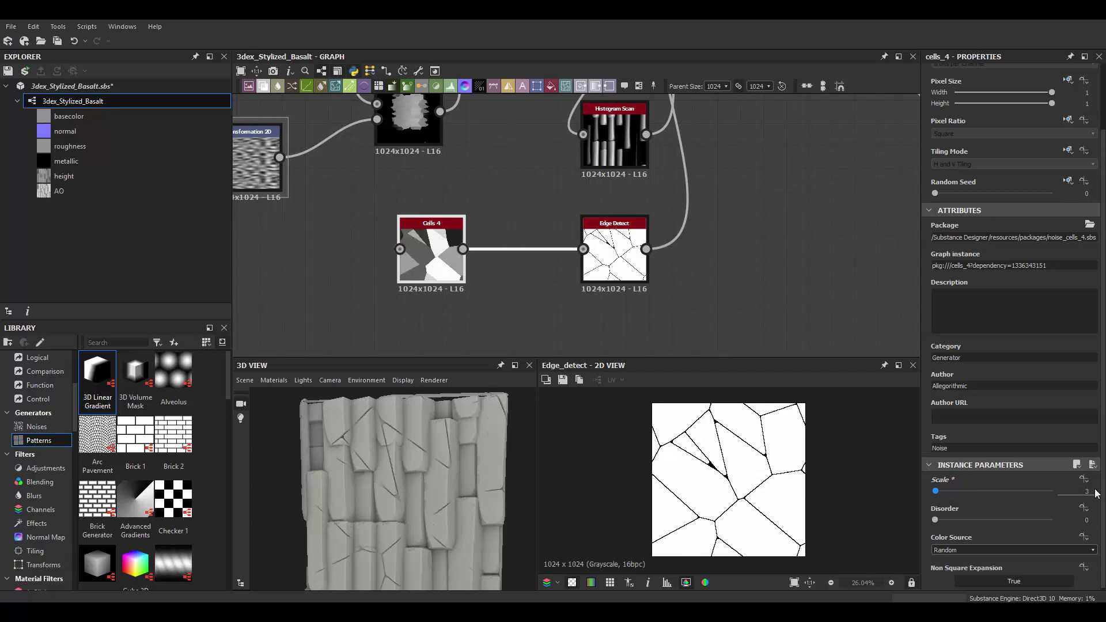
# Step: Set the Histogram Scan position to 0.68 and contrast to 0.62
pyautogui.click(559, 254)
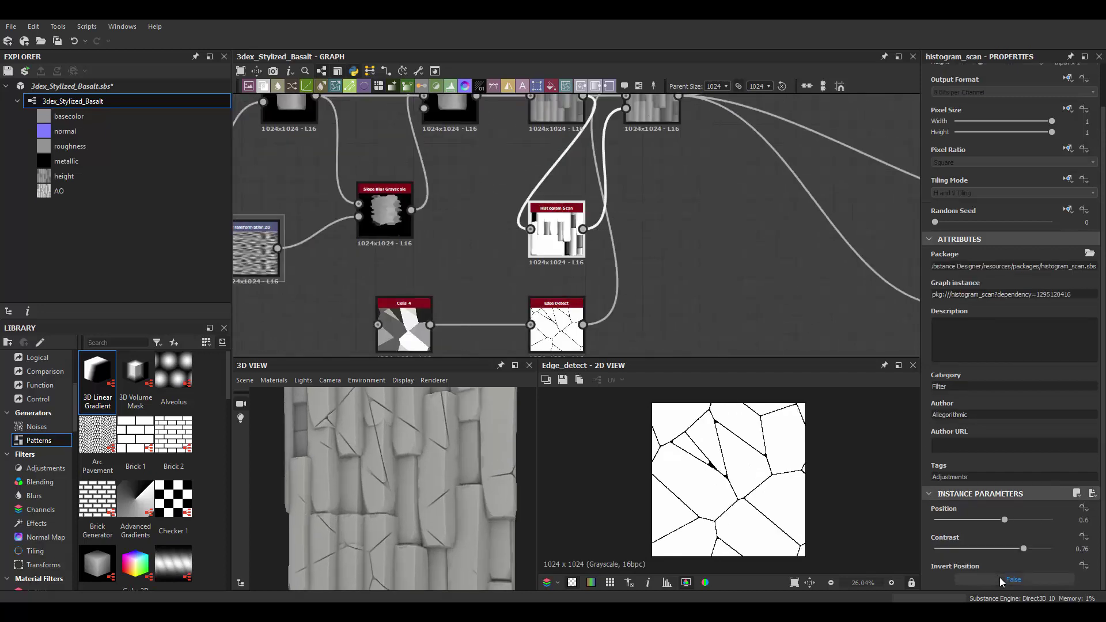
pyautogui.click(1000, 577)
pyautogui.moveTo(1004, 520); pyautogui.dragTo(1015, 520)
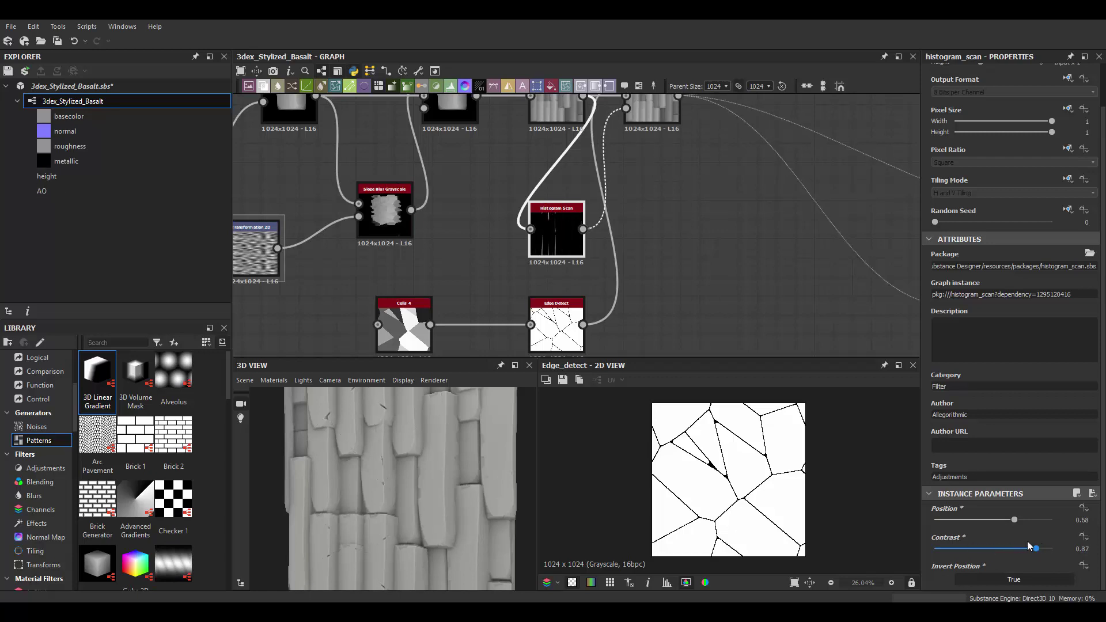
# Step: Set the Cells 4 scale to exactly 4
pyautogui.scroll(4, 514, 236)
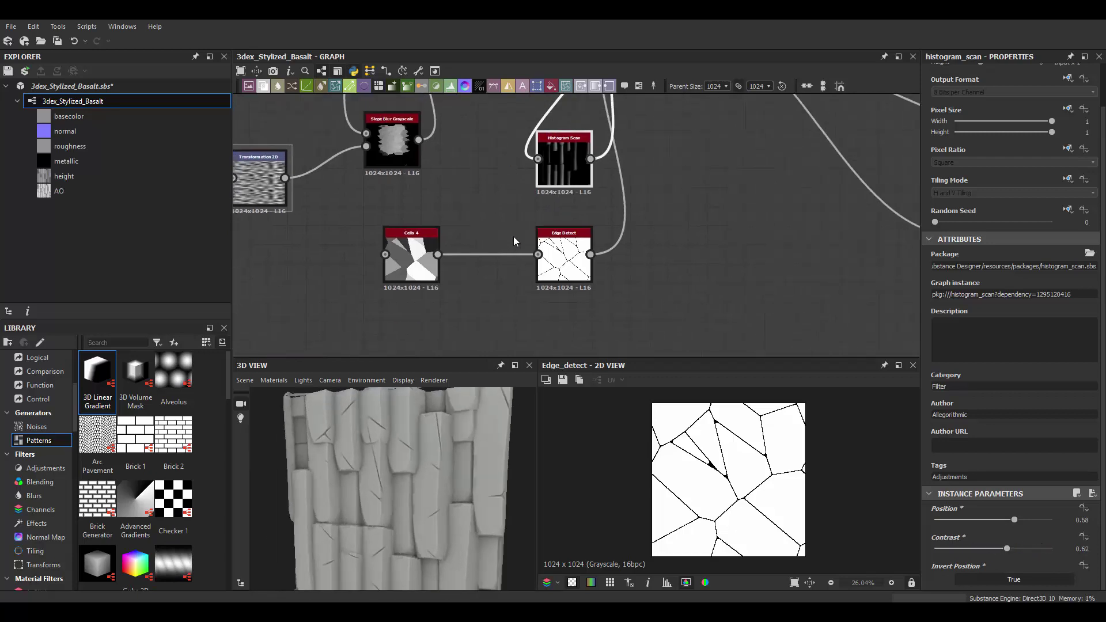
pyautogui.doubleClick(402, 286)
pyautogui.write('4')
pyautogui.press('Return')
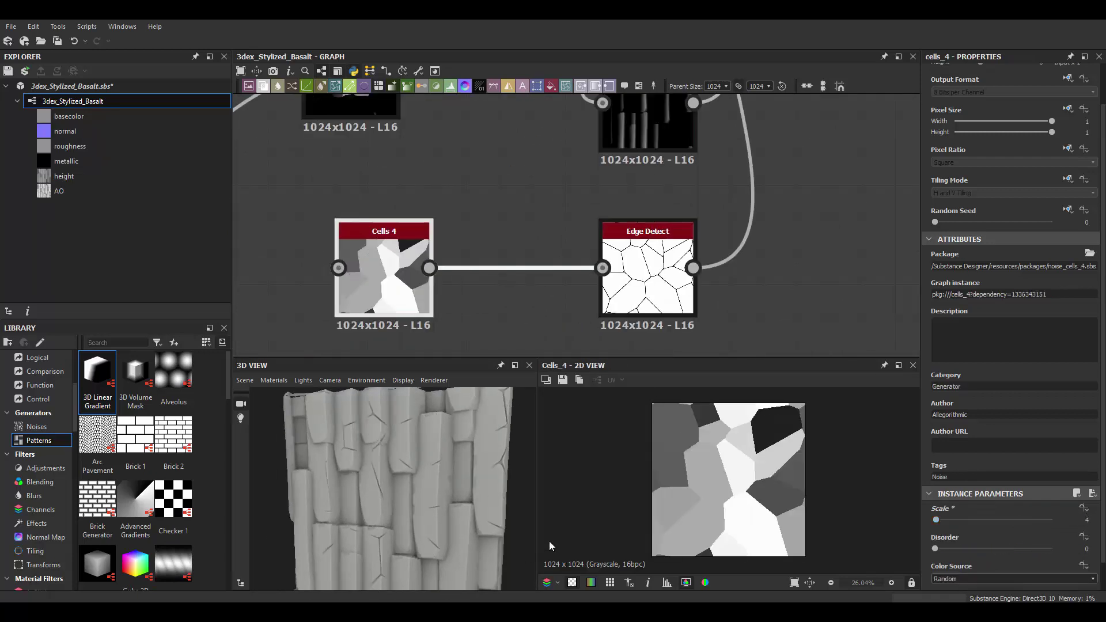
pyautogui.doubleClick(640, 272)
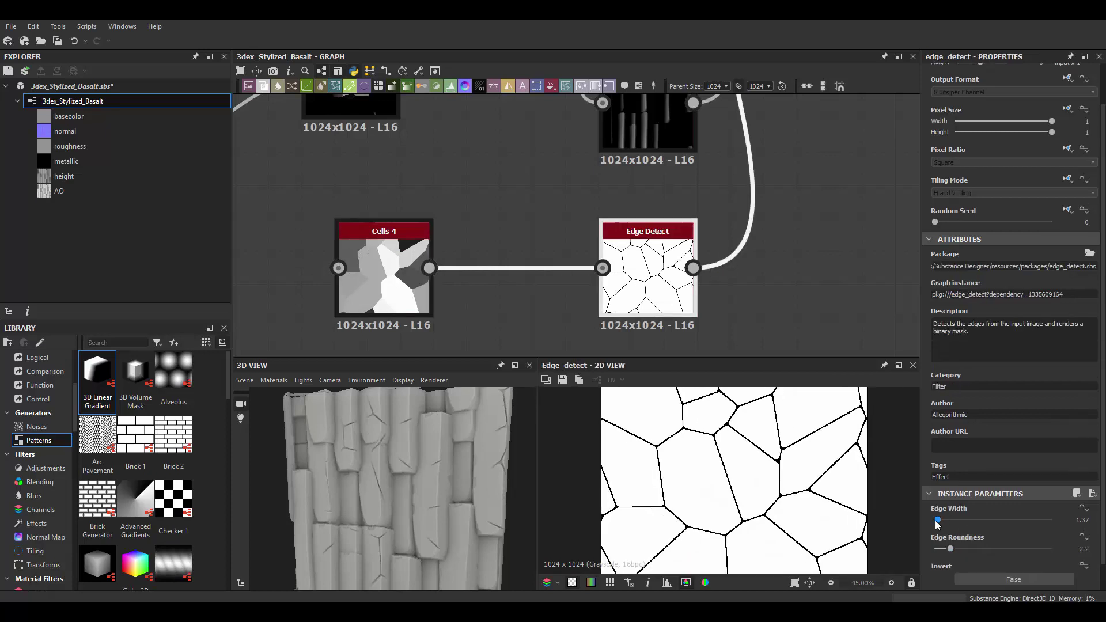
# Step: Add a Bevel after Edge Detect, trying a distance of -0.09
pyautogui.press('space')
pyautogui.write('bevel')
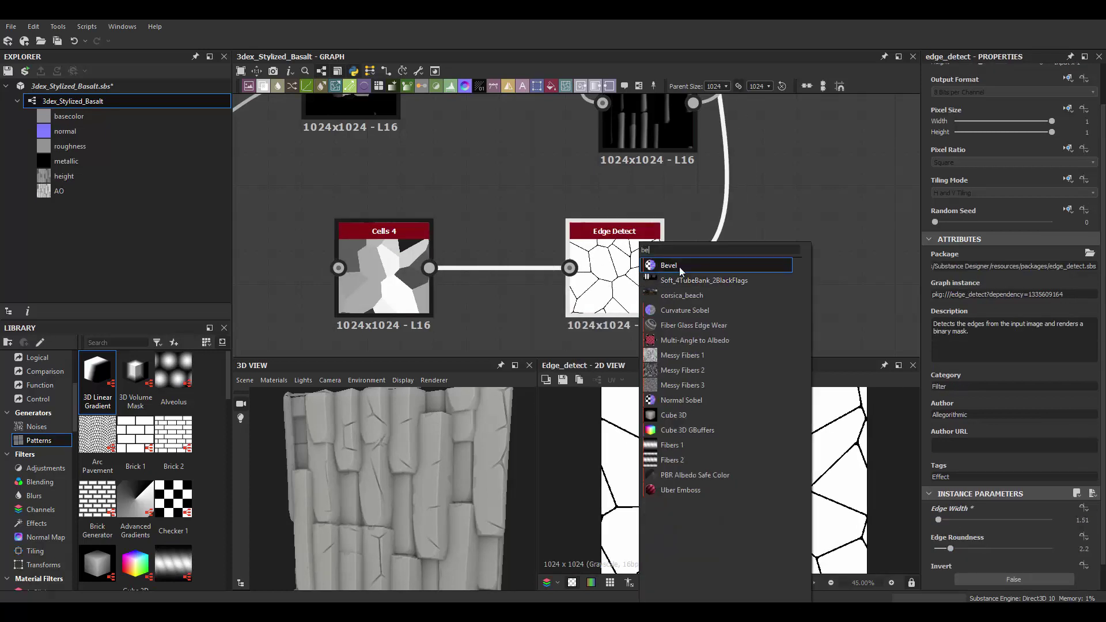
pyautogui.press('Return')
pyautogui.scroll(-2, 622, 212)
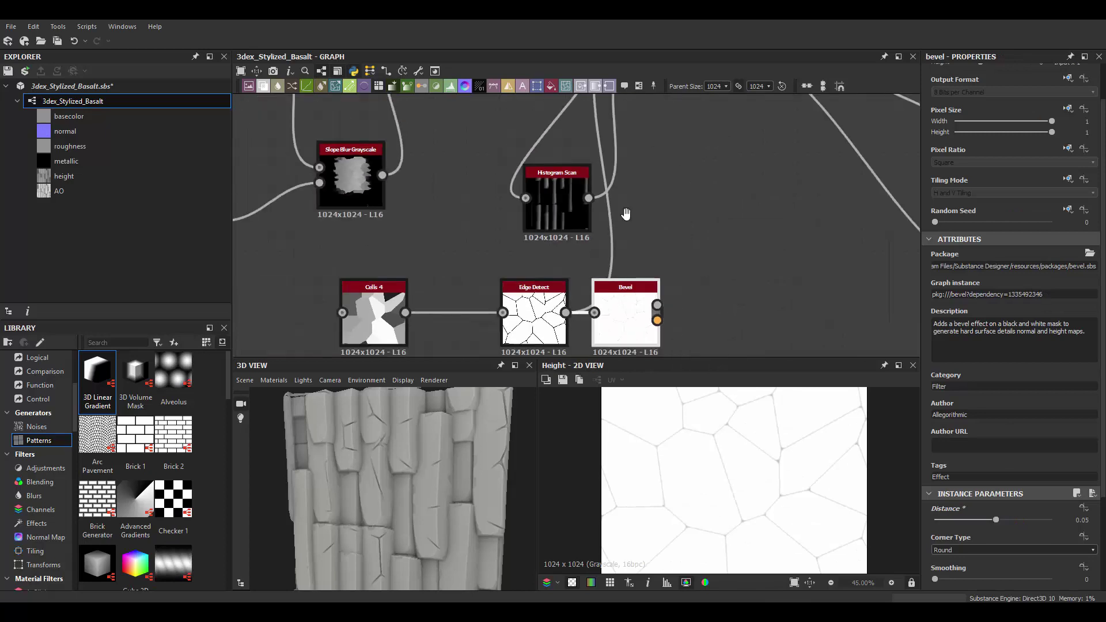
pyautogui.scroll(-2, 645, 157)
pyautogui.scroll(3, 662, 242)
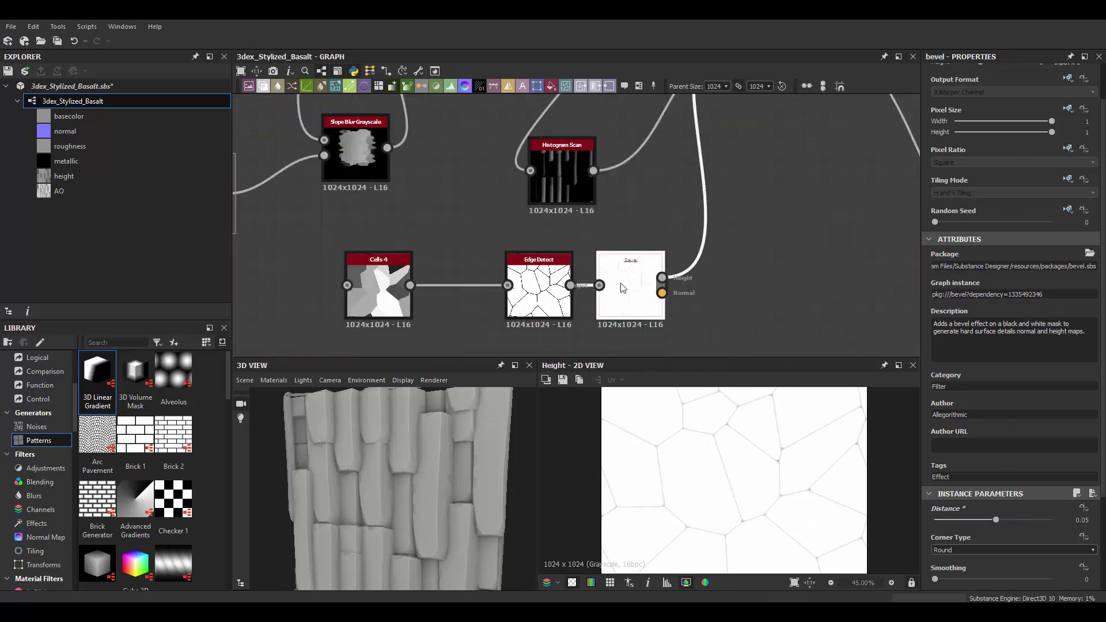
pyautogui.scroll(3, 625, 289)
pyautogui.moveTo(995, 519); pyautogui.dragTo(994, 520)
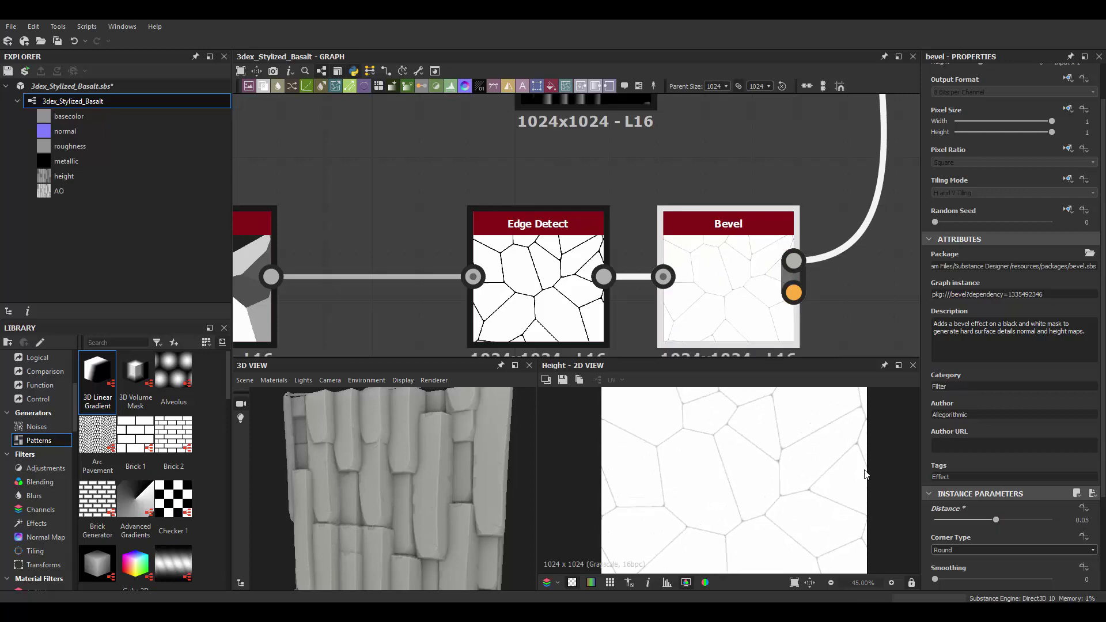
# Step: Widen the Edge Detect cracks to width 3.72 and set Bevel distance to 0.04
pyautogui.scroll(4, 791, 446)
pyautogui.moveTo(943, 520); pyautogui.dragTo(960, 520)
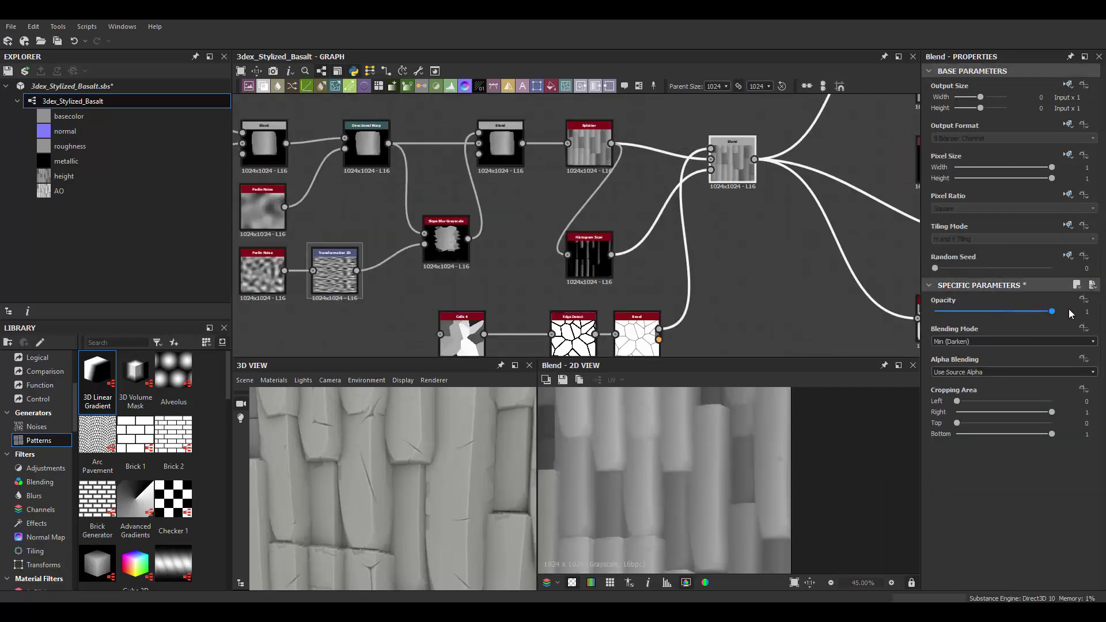
pyautogui.scroll(5, 576, 334)
pyautogui.click(569, 276)
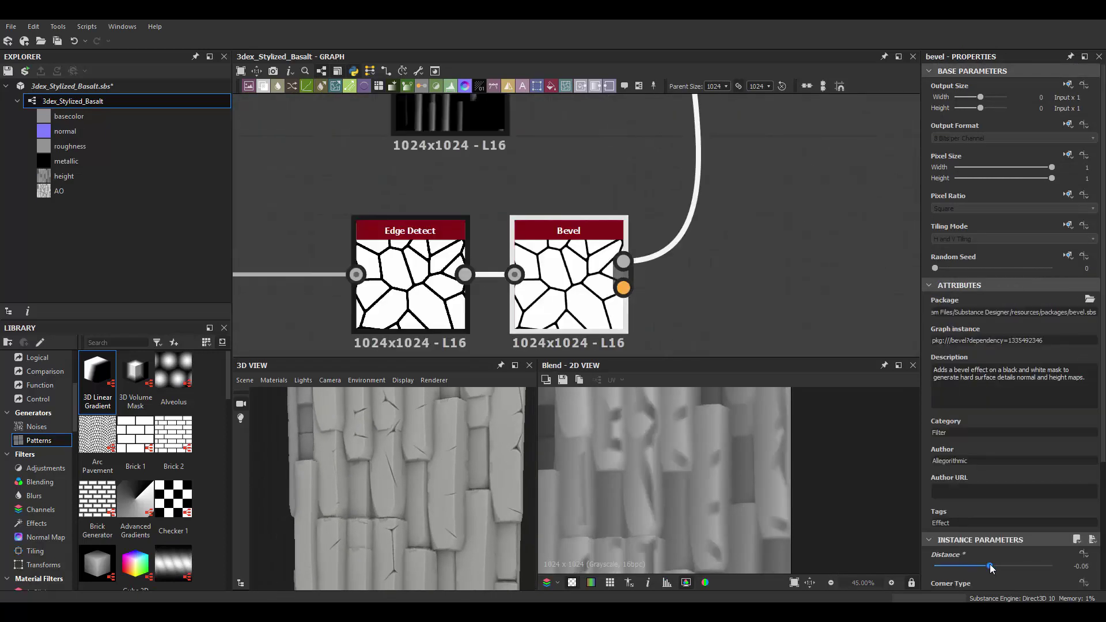
pyautogui.moveTo(979, 566); pyautogui.dragTo(995, 567)
pyautogui.scroll(5, 697, 478)
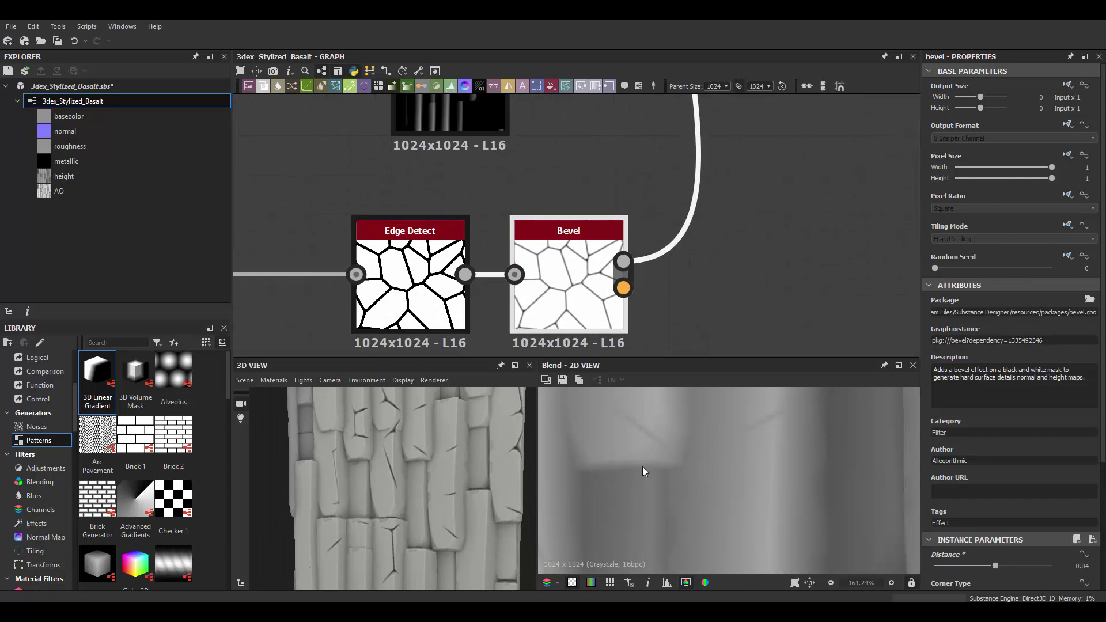
pyautogui.scroll(-5, 665, 209)
# Step: Reset the Cells 4 disorder to 0 and try a different random seed
pyautogui.scroll(2, 390, 265)
pyautogui.click(390, 264)
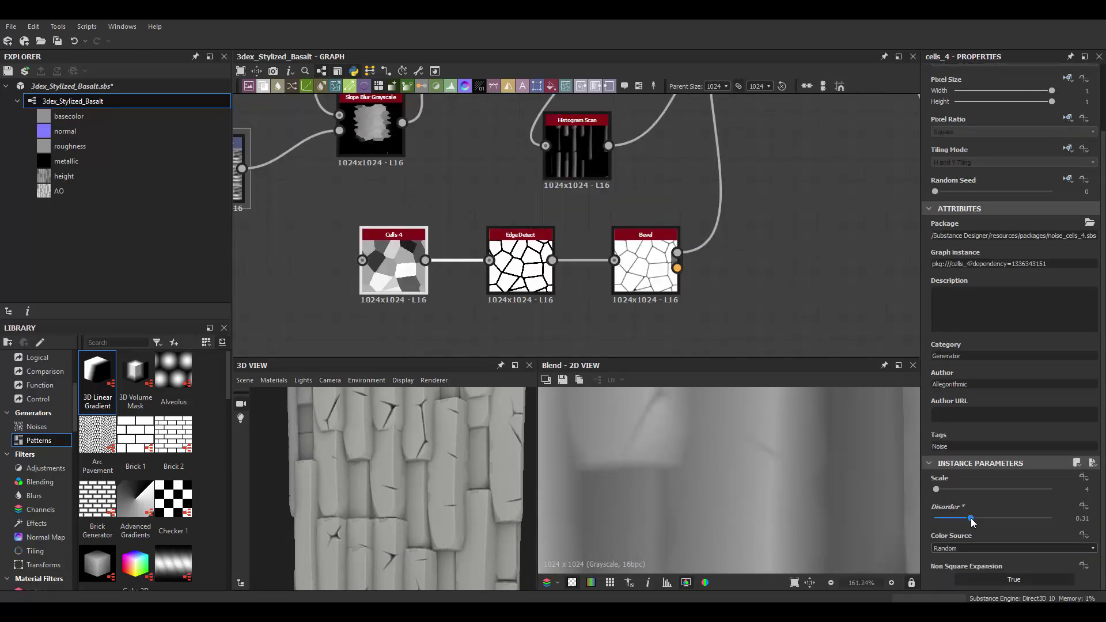
pyautogui.moveTo(972, 521); pyautogui.dragTo(969, 521)
pyautogui.scroll(-5, 605, 444)
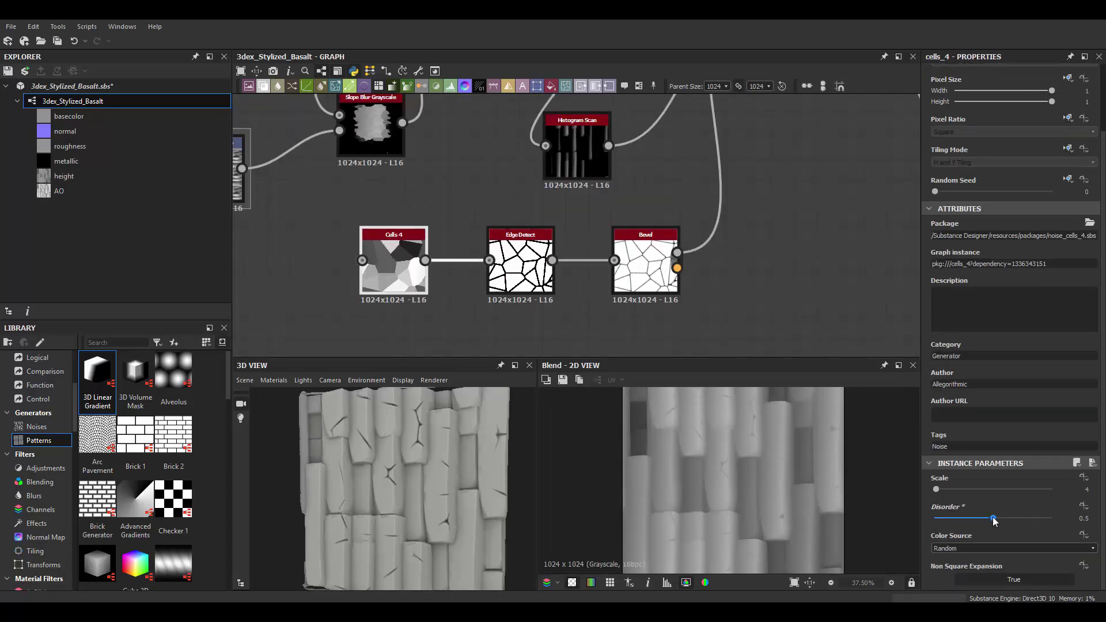
pyautogui.moveTo(1089, 522); pyautogui.dragTo(949, 517)
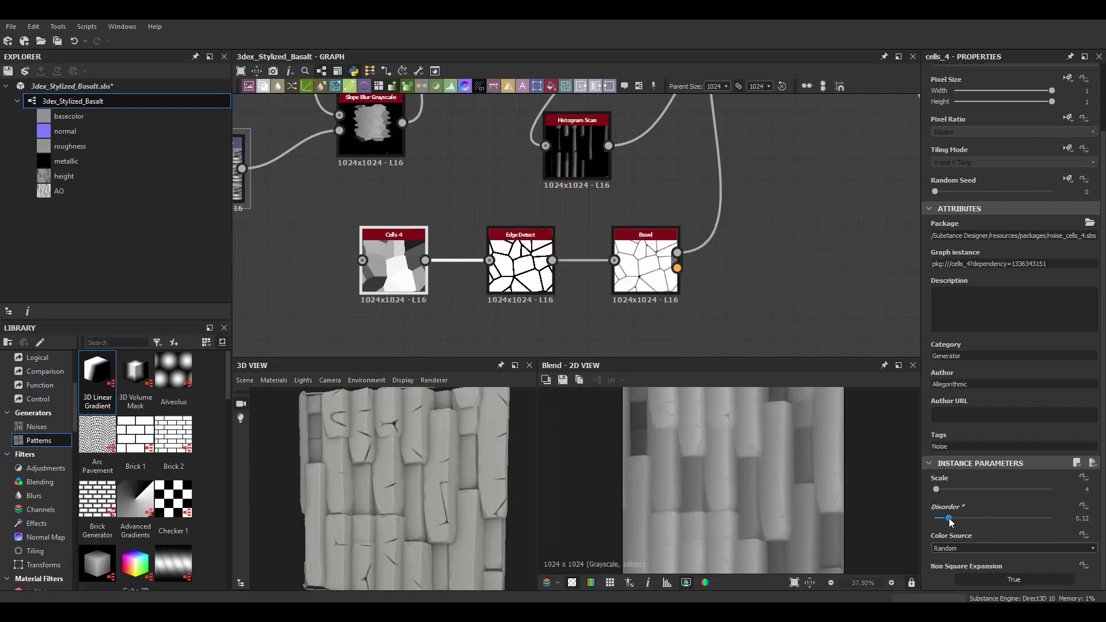
pyautogui.click(957, 549)
pyautogui.click(956, 566)
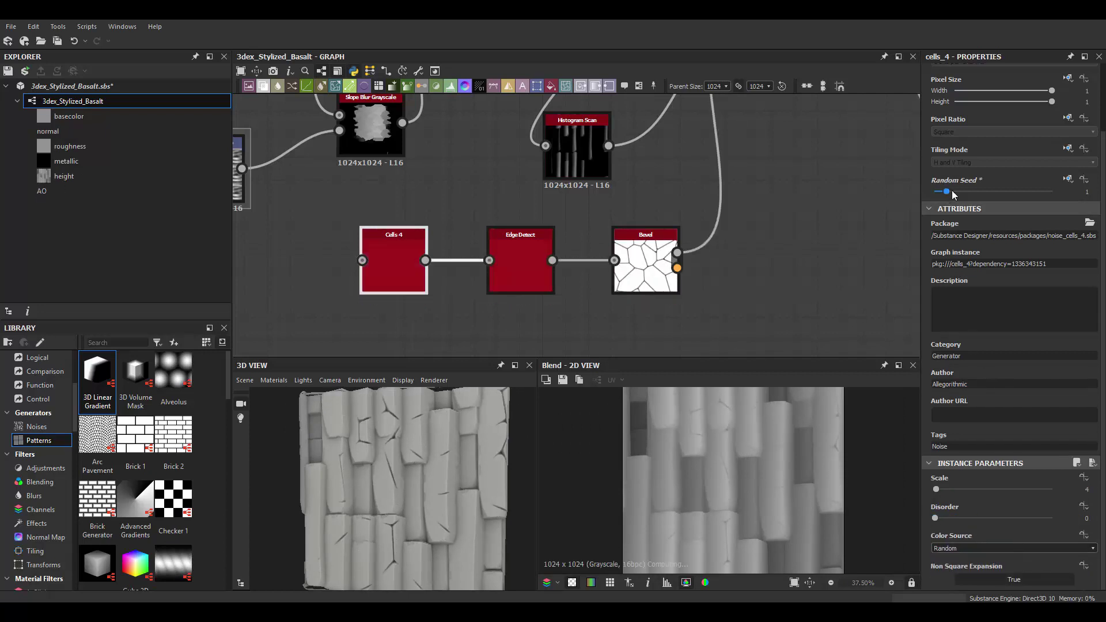
pyautogui.moveTo(952, 192); pyautogui.dragTo(974, 191)
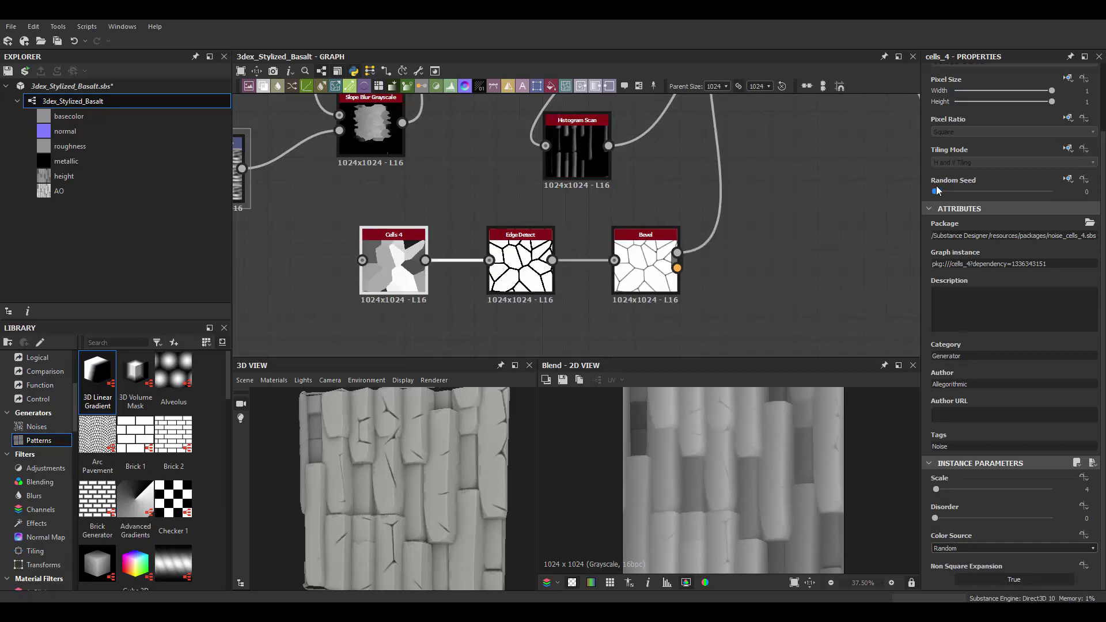
# Step: Insert a Transformation 2D between Cells 4 and Edge Detect
pyautogui.scroll(1, 249, 291)
pyautogui.moveTo(422, 260); pyautogui.dragTo(368, 256)
pyautogui.press('space')
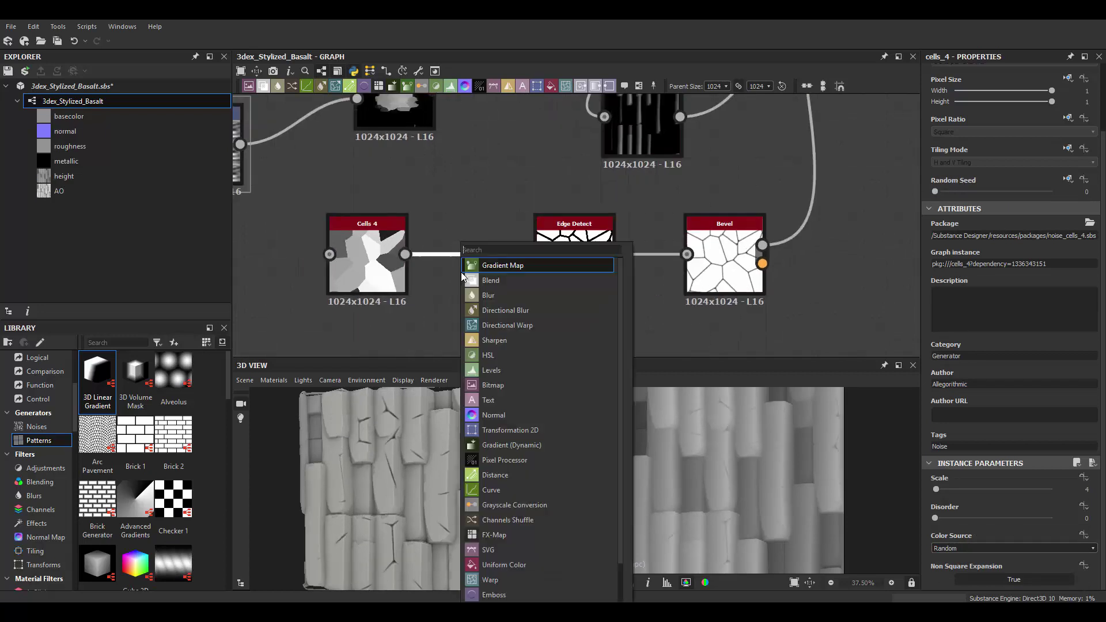
pyautogui.click(472, 245)
pyautogui.moveTo(830, 544)
pyautogui.mouseDown()
pyautogui.moveTo(848, 536)
pyautogui.moveTo(823, 533)
pyautogui.mouseUp()
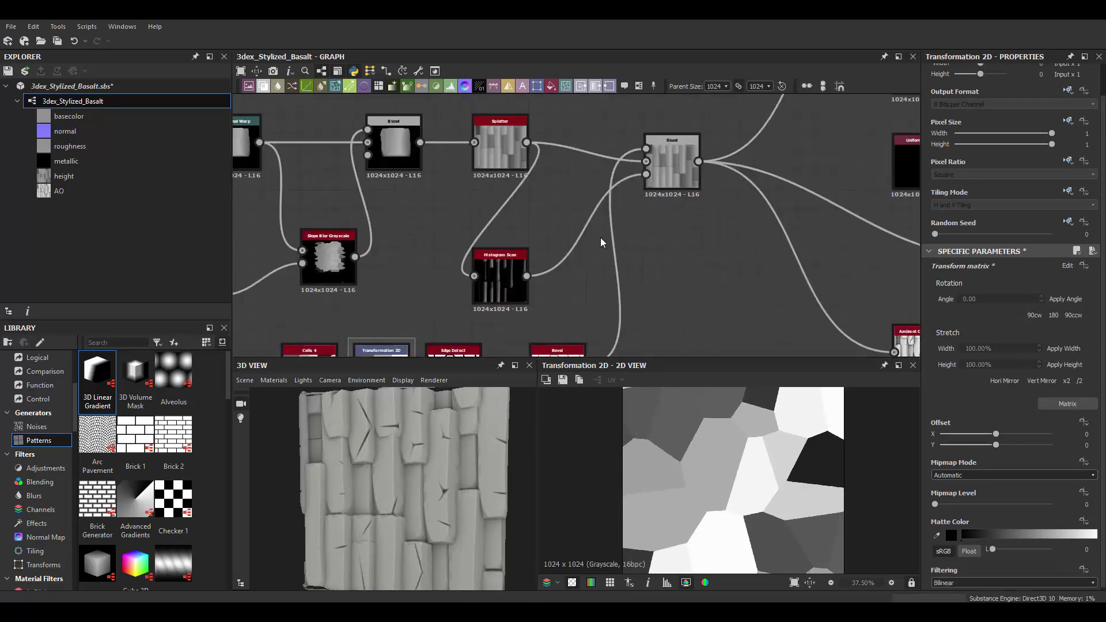
# Step: Lower the Histogram Scan position to 0.62 and compare against the Splatter output
pyautogui.scroll(2, 464, 513)
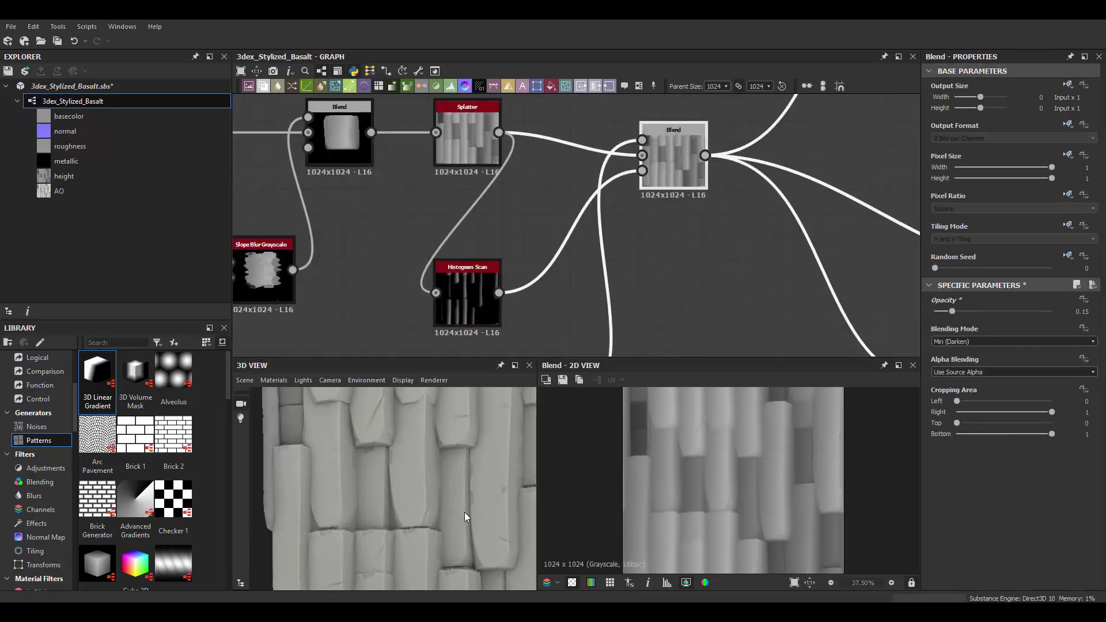
pyautogui.moveTo(445, 511); pyautogui.dragTo(423, 475)
pyautogui.scroll(1, 512, 247)
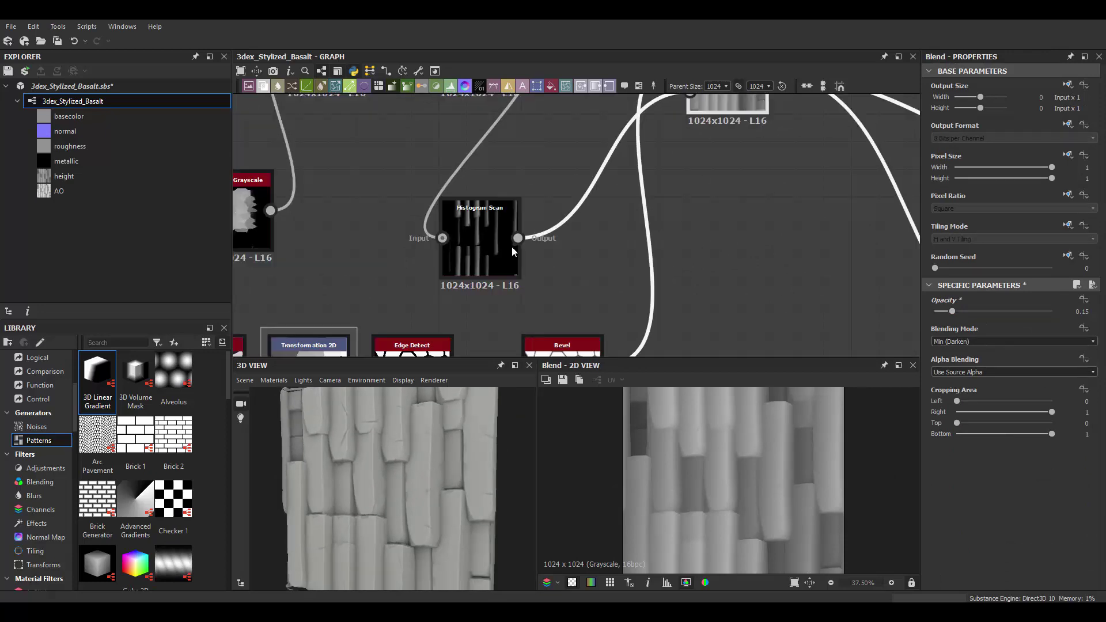
pyautogui.doubleClick(511, 246)
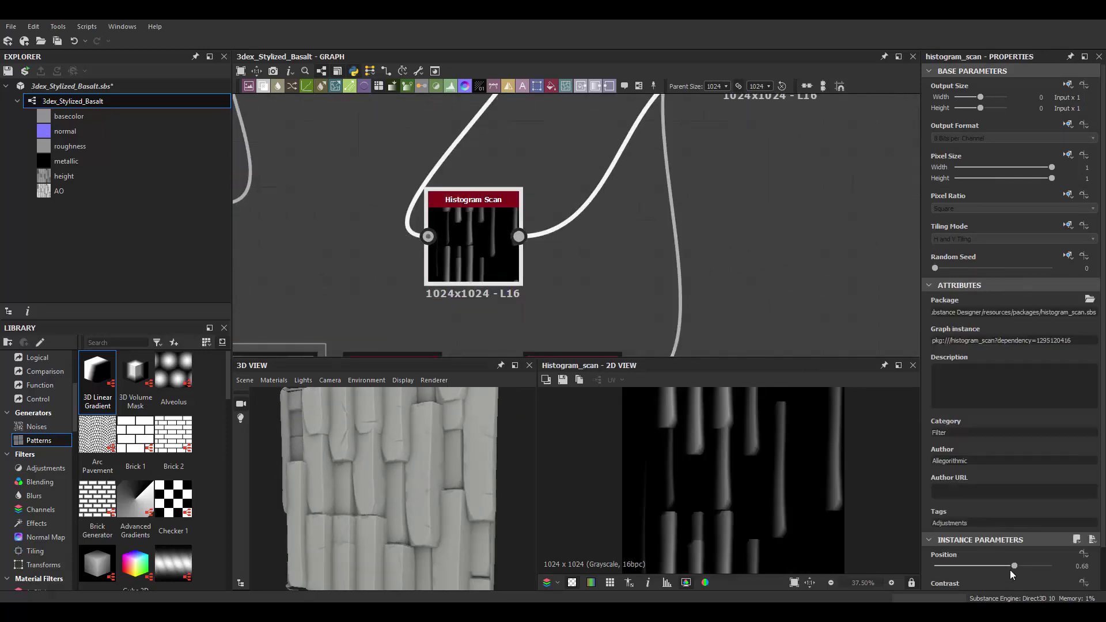
pyautogui.moveTo(1011, 569)
pyautogui.mouseDown()
pyautogui.moveTo(974, 561)
pyautogui.moveTo(1002, 566)
pyautogui.mouseUp()
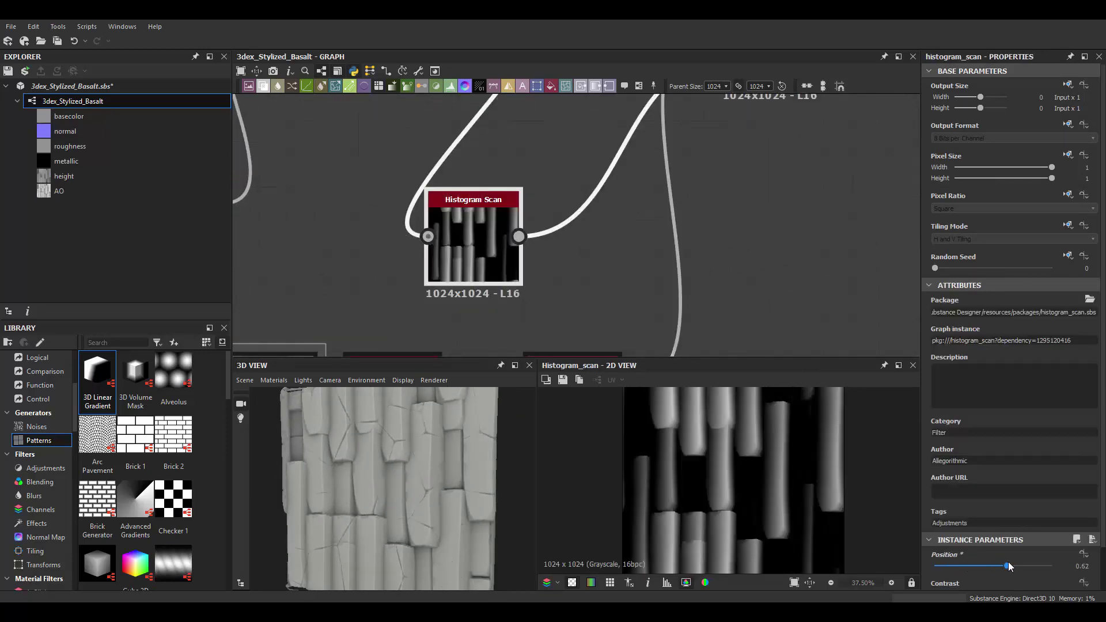
pyautogui.scroll(-3, 430, 478)
pyautogui.scroll(4, 455, 481)
pyautogui.scroll(-3, 455, 481)
pyautogui.scroll(-3, 517, 220)
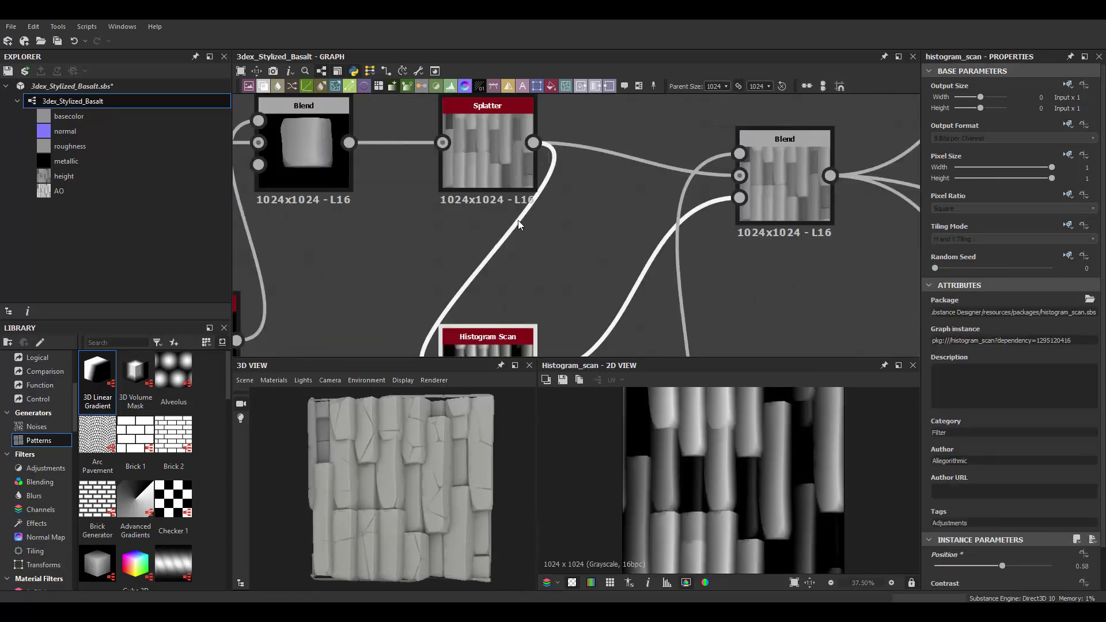
pyautogui.doubleClick(582, 140)
pyautogui.scroll(-5, 1033, 458)
pyautogui.scroll(-5, 1033, 458)
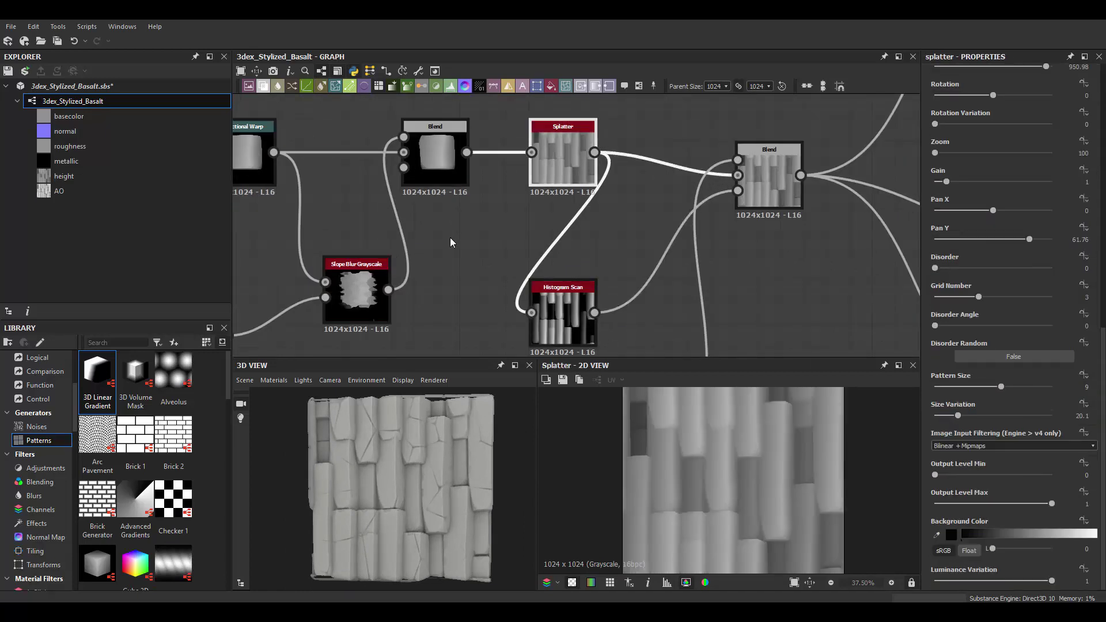
# Step: Set the Histogram Scan contrast to 0.39 and position to 0.69
pyautogui.doubleClick(563, 311)
pyautogui.scroll(3, 587, 346)
pyautogui.moveTo(1009, 549)
pyautogui.mouseDown()
pyautogui.moveTo(1042, 548)
pyautogui.moveTo(981, 548)
pyautogui.moveTo(1018, 519)
pyautogui.mouseUp()
pyautogui.moveTo(934, 520); pyautogui.dragTo(1017, 520)
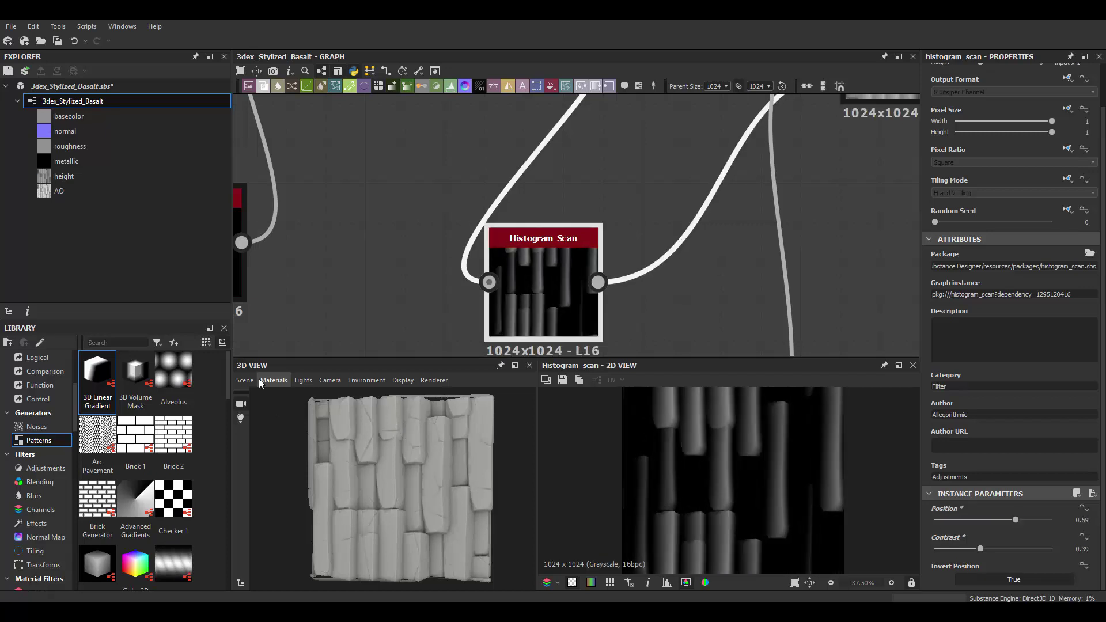
pyautogui.scroll(5, 423, 478)
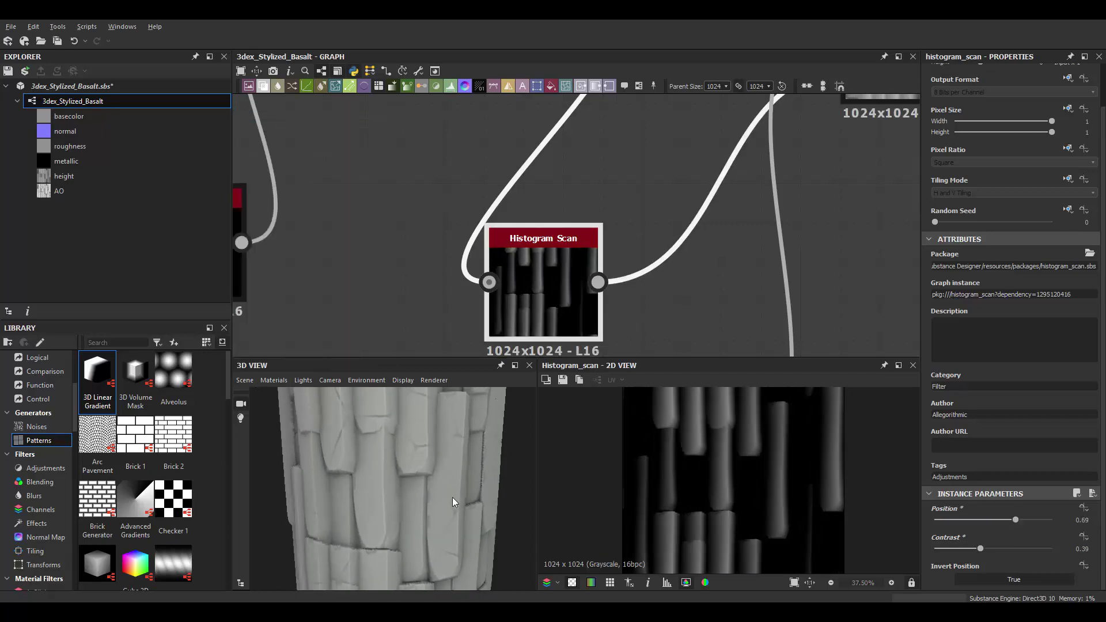
pyautogui.scroll(-3, 451, 496)
pyautogui.scroll(-3, 686, 215)
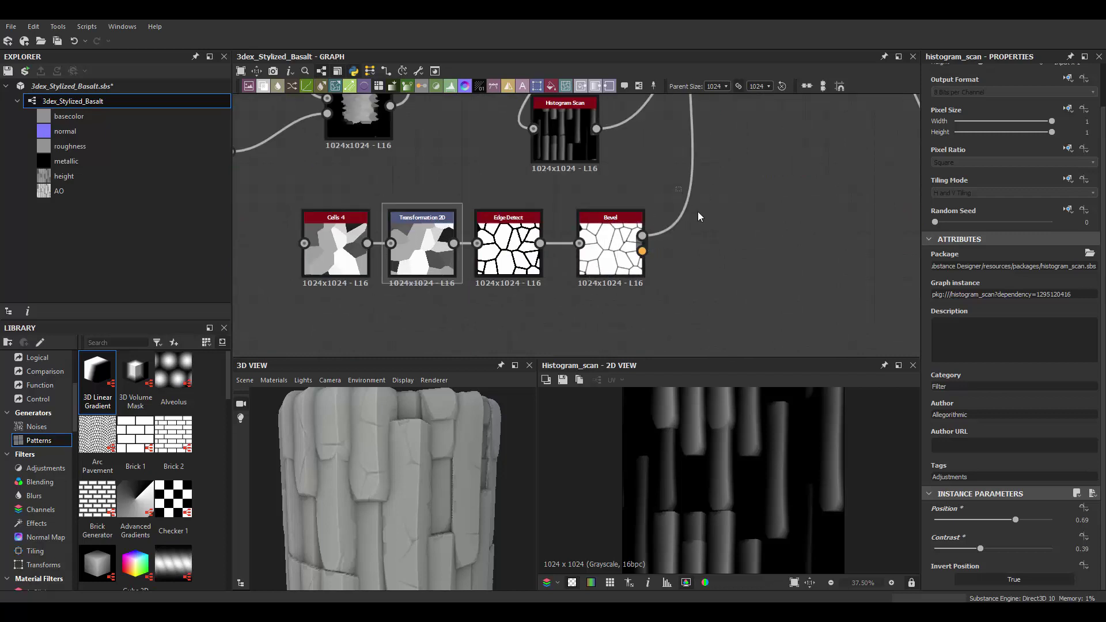
# Step: Add a Warp after Bevel and a Perlin Noise to drive it
pyautogui.press('space')
pyautogui.write('warp')
pyautogui.press('Return')
pyautogui.press('space')
pyautogui.write('perlin')
pyautogui.press('Return')
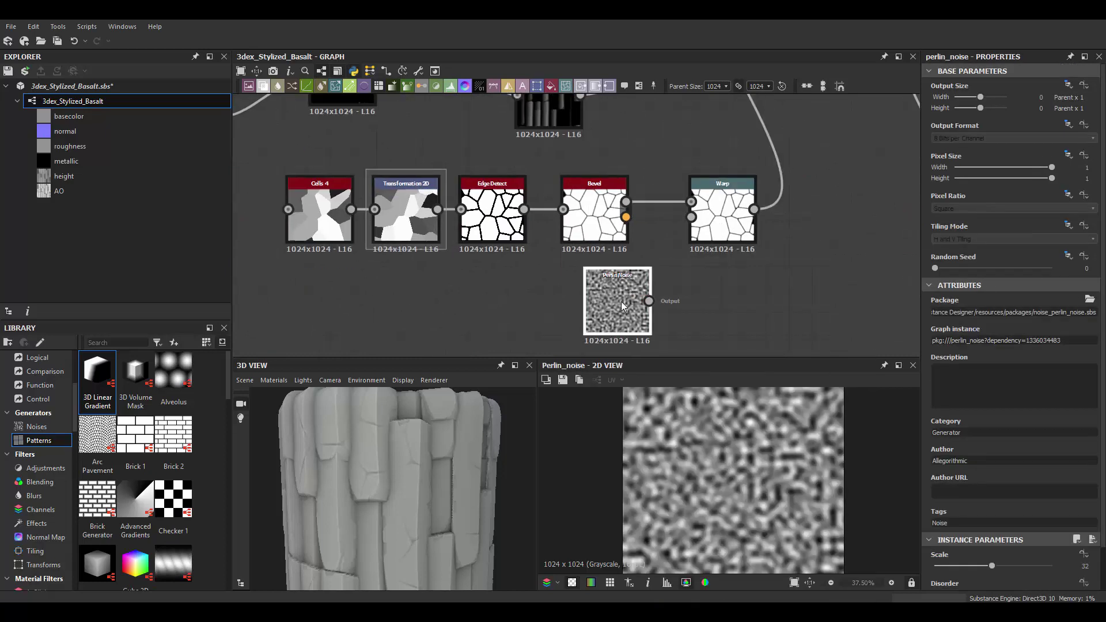
pyautogui.doubleClick(735, 223)
# Step: Set the Warp intensity to 0.48 and the Perlin Noise scale to 11
pyautogui.click(604, 299)
pyautogui.moveTo(992, 566); pyautogui.dragTo(949, 566)
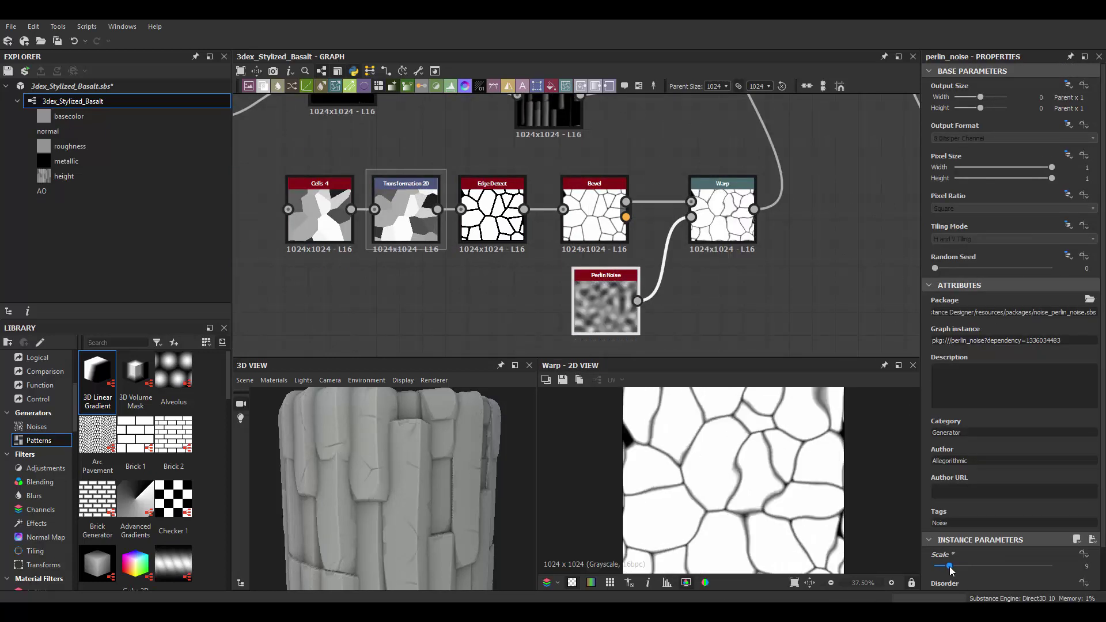
pyautogui.moveTo(603, 248); pyautogui.dragTo(603, 206, button='middle')
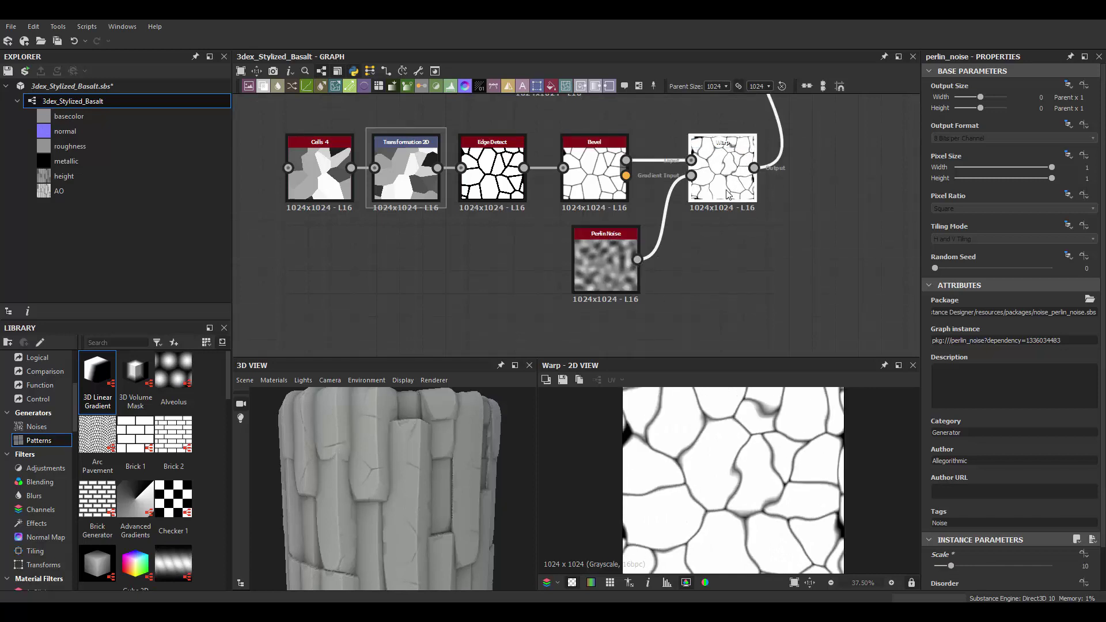
pyautogui.click(722, 173)
pyautogui.moveTo(986, 309); pyautogui.dragTo(991, 311)
pyautogui.click(604, 262)
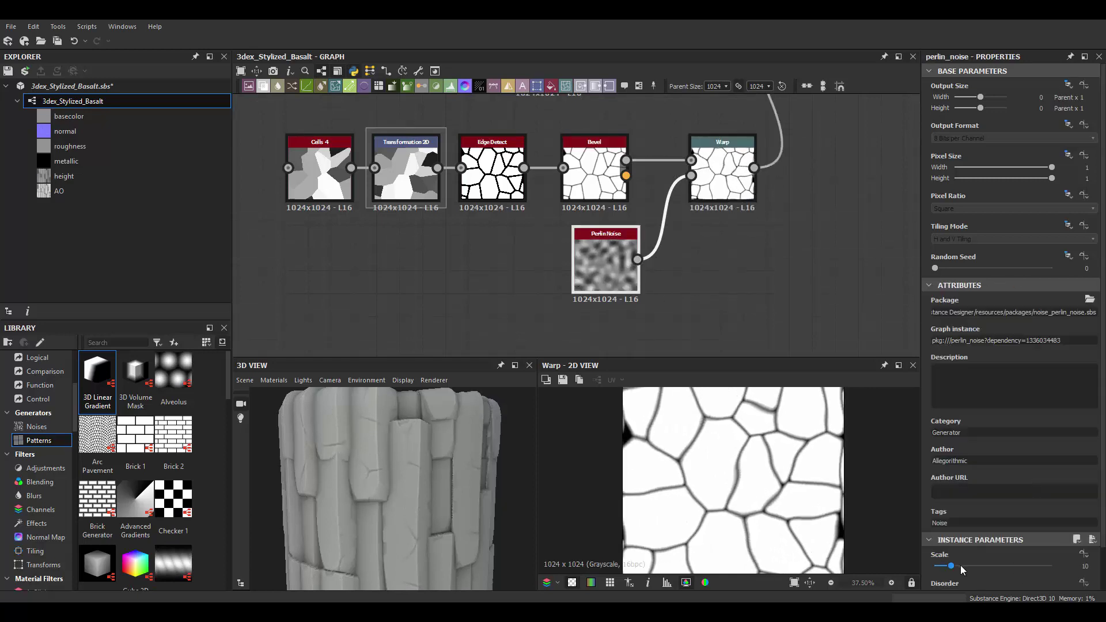
pyautogui.moveTo(950, 566); pyautogui.dragTo(957, 567)
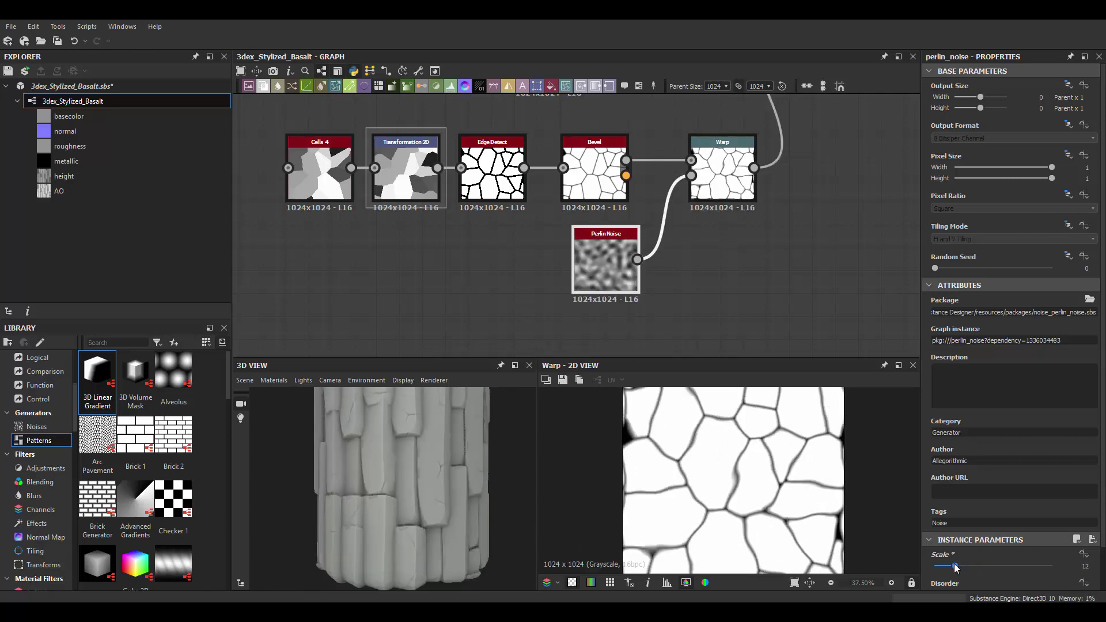
pyautogui.moveTo(697, 205); pyautogui.dragTo(651, 259, button='middle')
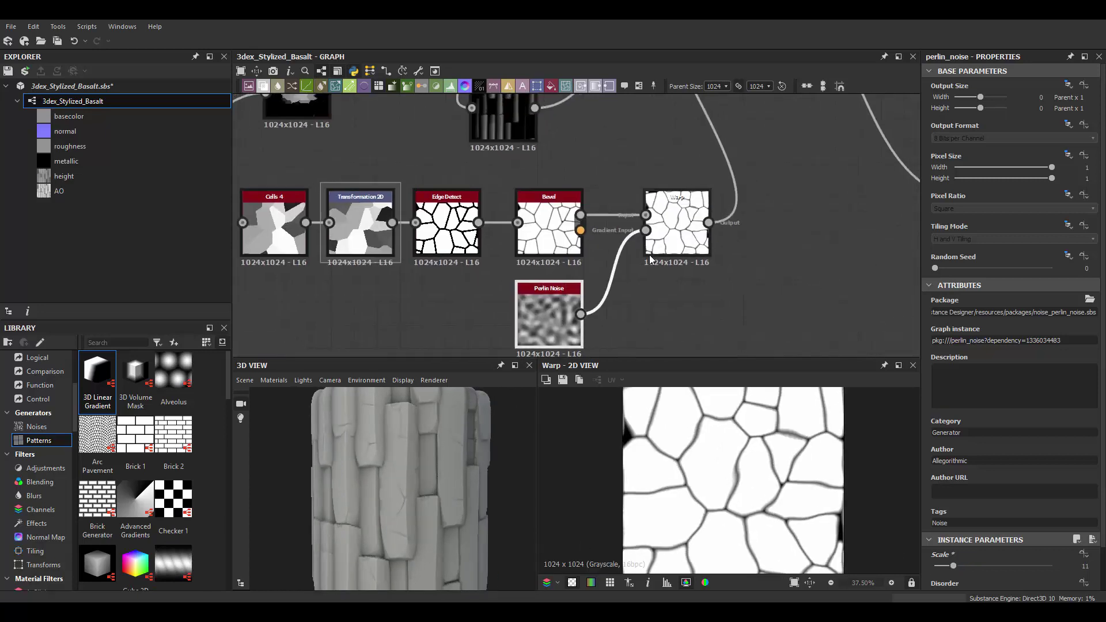
pyautogui.click(36, 427)
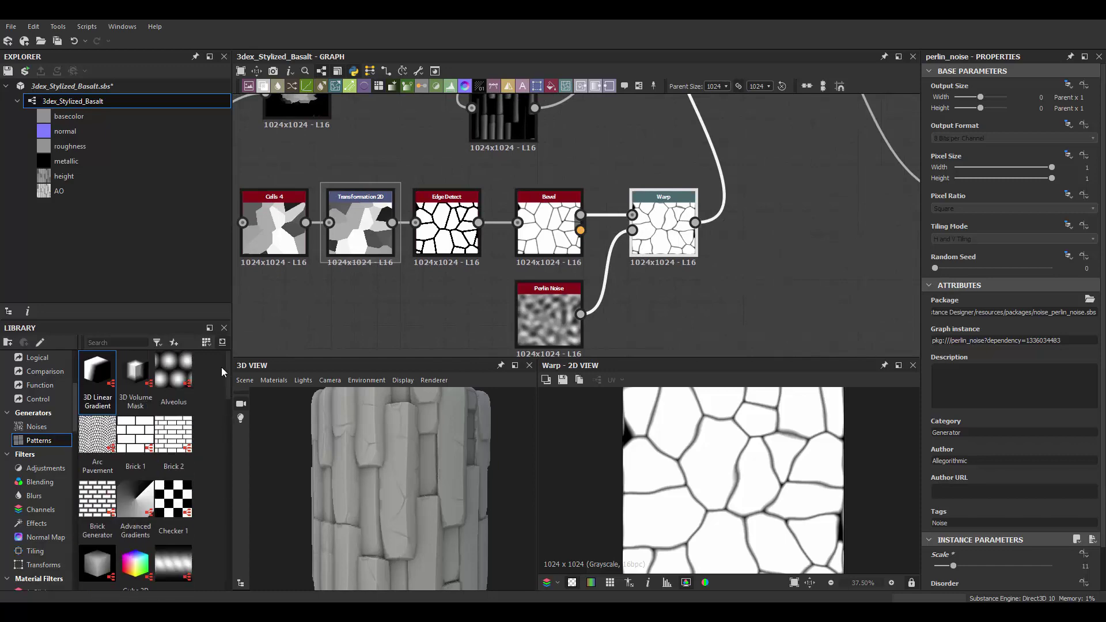
# Step: Add a Slope Blur Grayscale after the Splatter, driven by a Fluid noise in its slope input
pyautogui.scroll(-5, 575, 277)
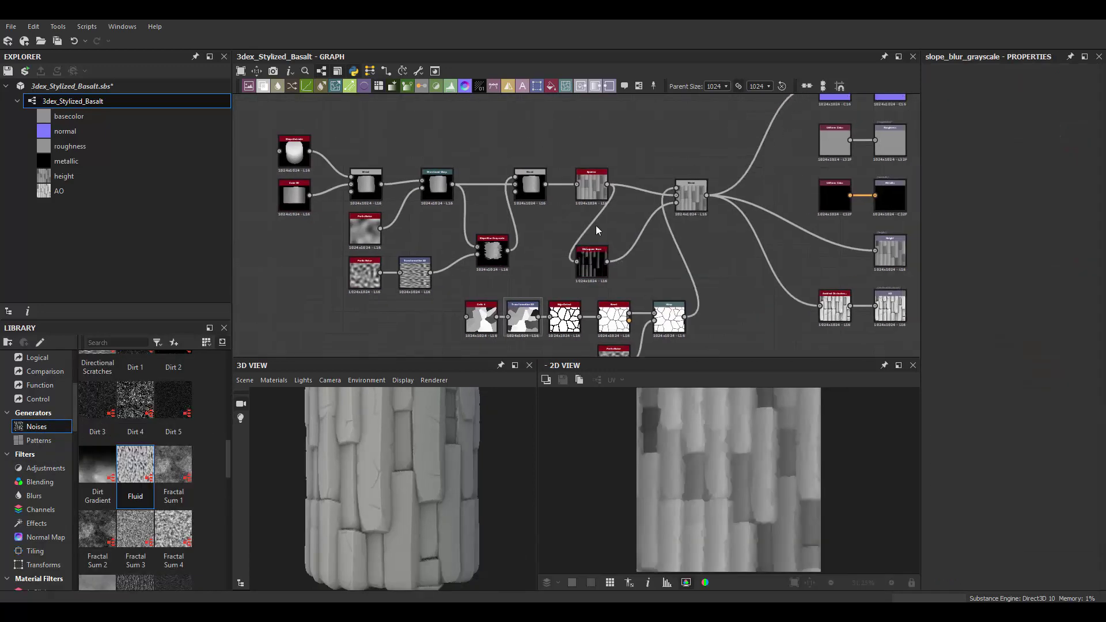
pyautogui.scroll(2, 595, 226)
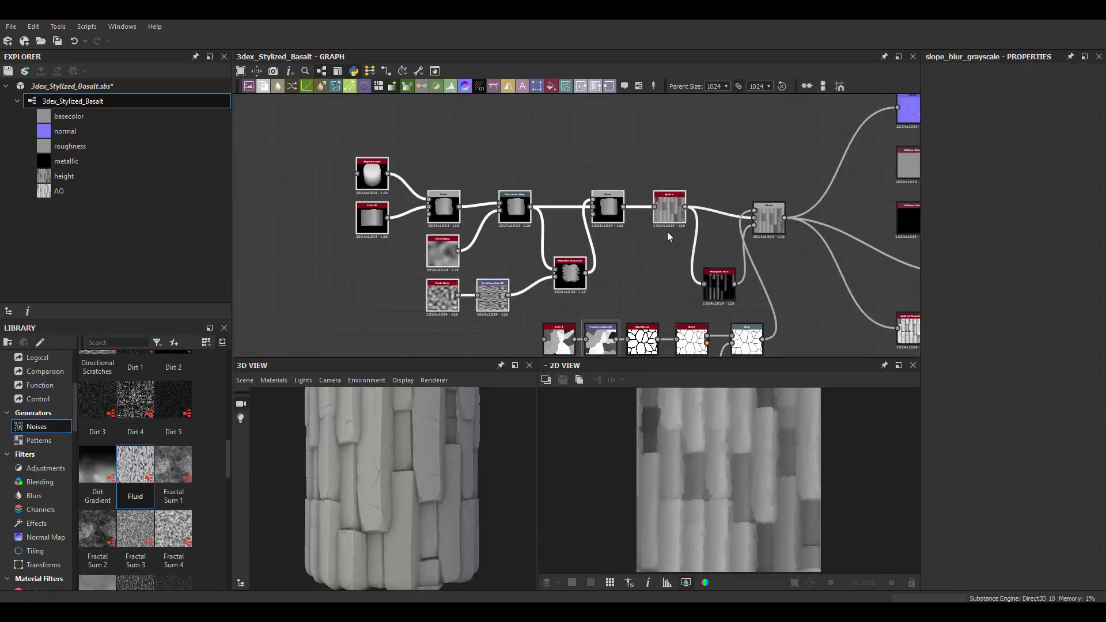
pyautogui.scroll(3, 599, 192)
pyautogui.press('space')
pyautogui.click(641, 212)
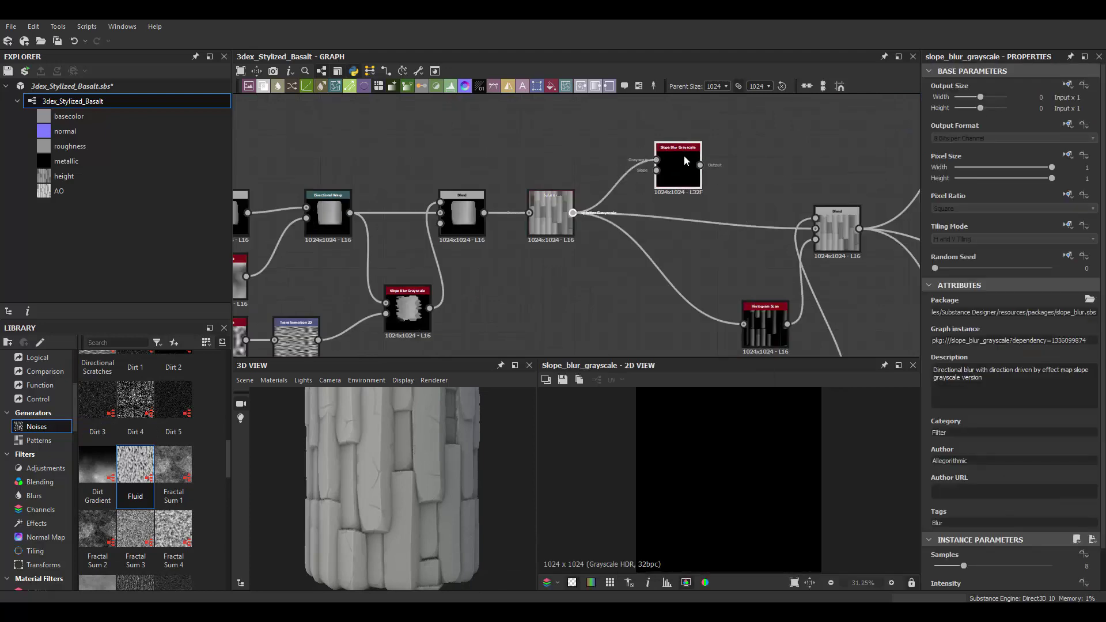
pyautogui.moveTo(135, 466)
pyautogui.mouseDown()
pyautogui.moveTo(589, 299)
pyautogui.moveTo(657, 170)
pyautogui.moveTo(666, 190)
pyautogui.mouseUp()
pyautogui.scroll(-1, 1014, 460)
pyautogui.moveTo(963, 566)
pyautogui.mouseDown()
pyautogui.moveTo(1052, 565)
pyautogui.moveTo(940, 550)
pyautogui.mouseUp()
pyautogui.scroll(2, 759, 488)
# Step: Set the Slope Blur to Min mode, intensity 0.08, and Fluid Pattern Size X 0.34
pyautogui.click(951, 599)
pyautogui.scroll(2, 806, 185)
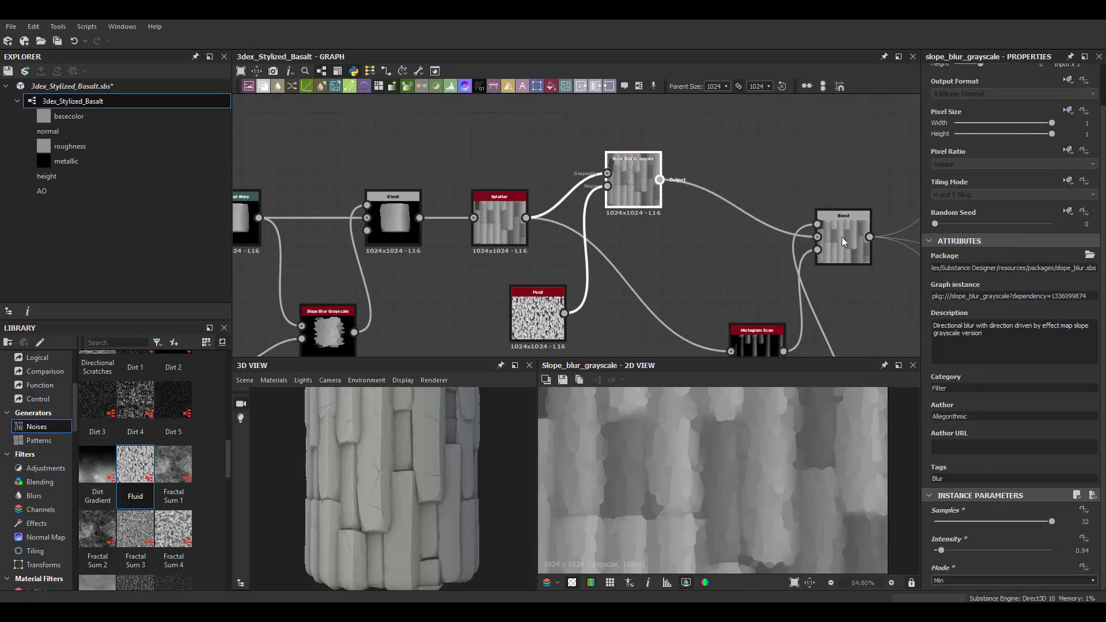
pyautogui.moveTo(938, 552); pyautogui.dragTo(936, 551)
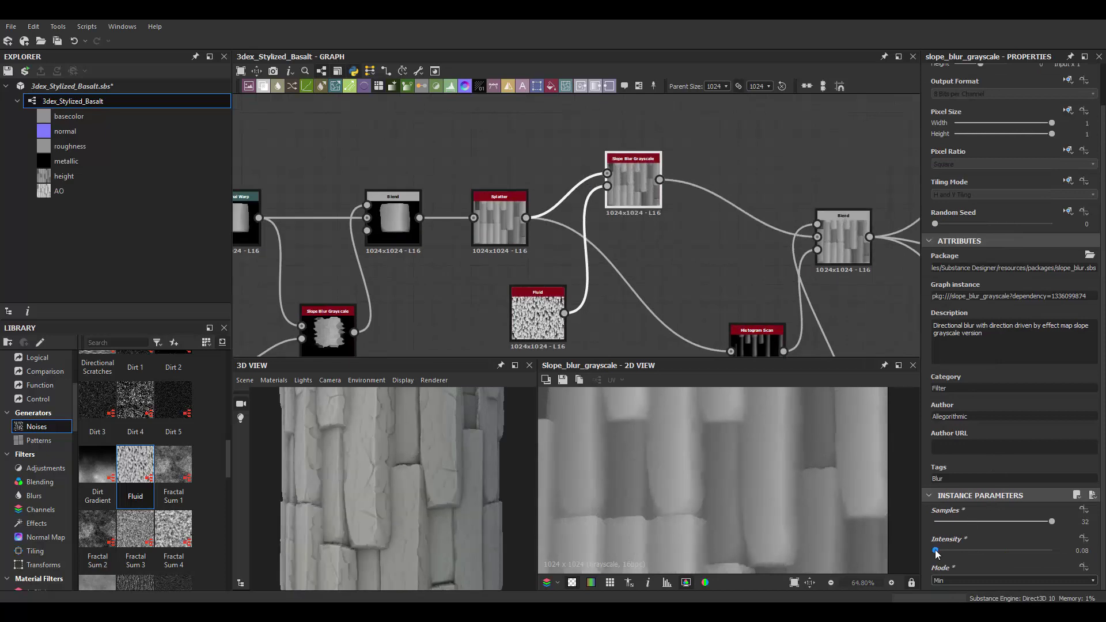
pyautogui.click(538, 316)
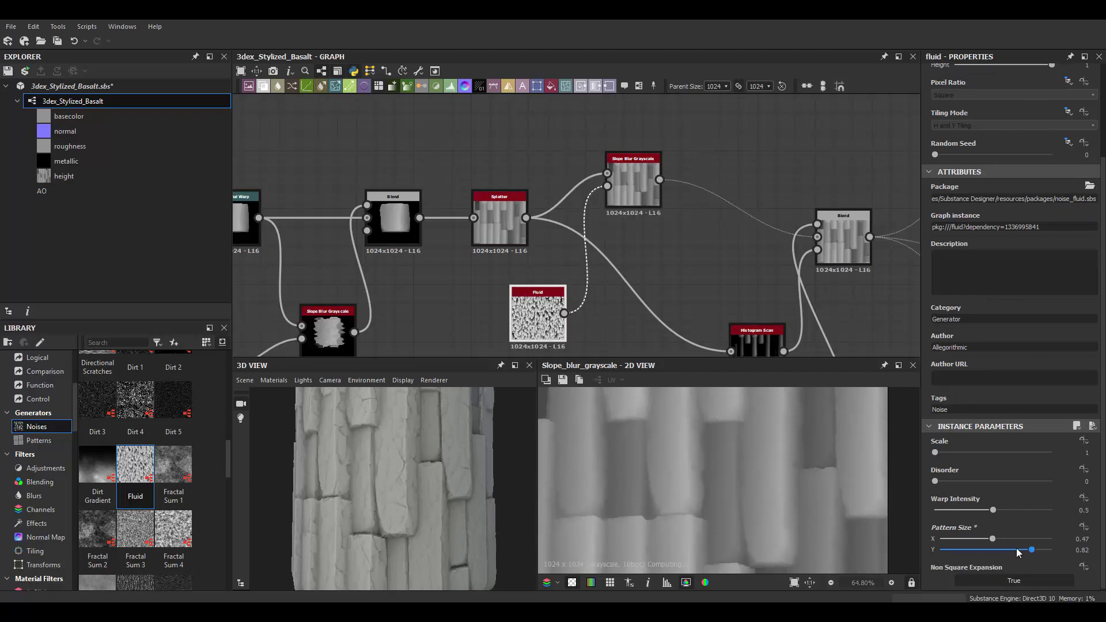
pyautogui.scroll(5, 408, 469)
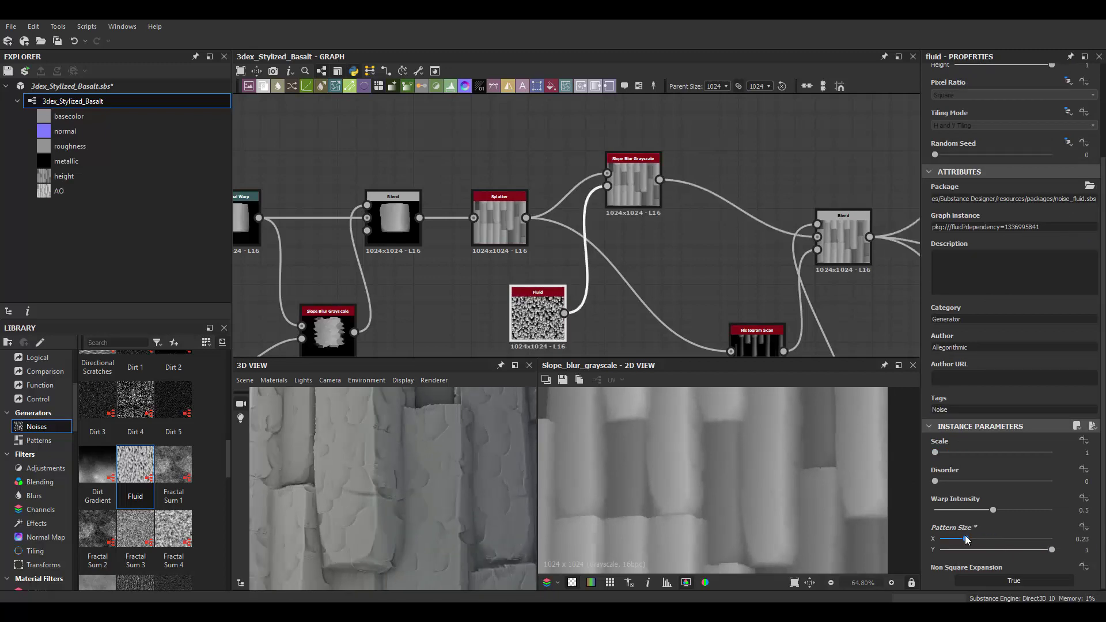
pyautogui.moveTo(966, 539); pyautogui.dragTo(978, 539)
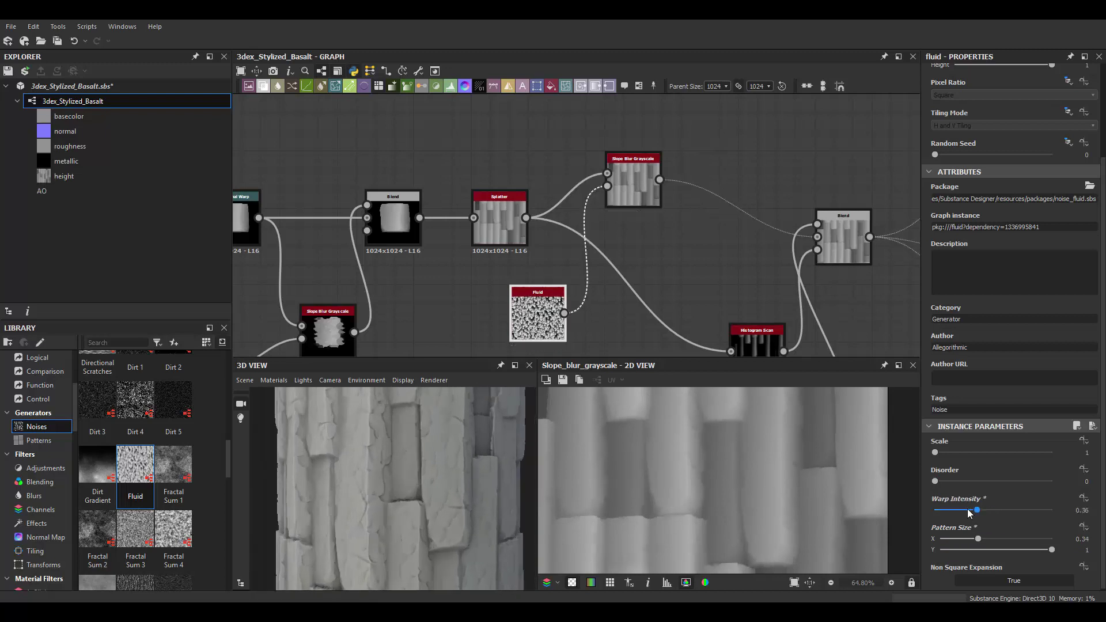
pyautogui.scroll(-2, 587, 273)
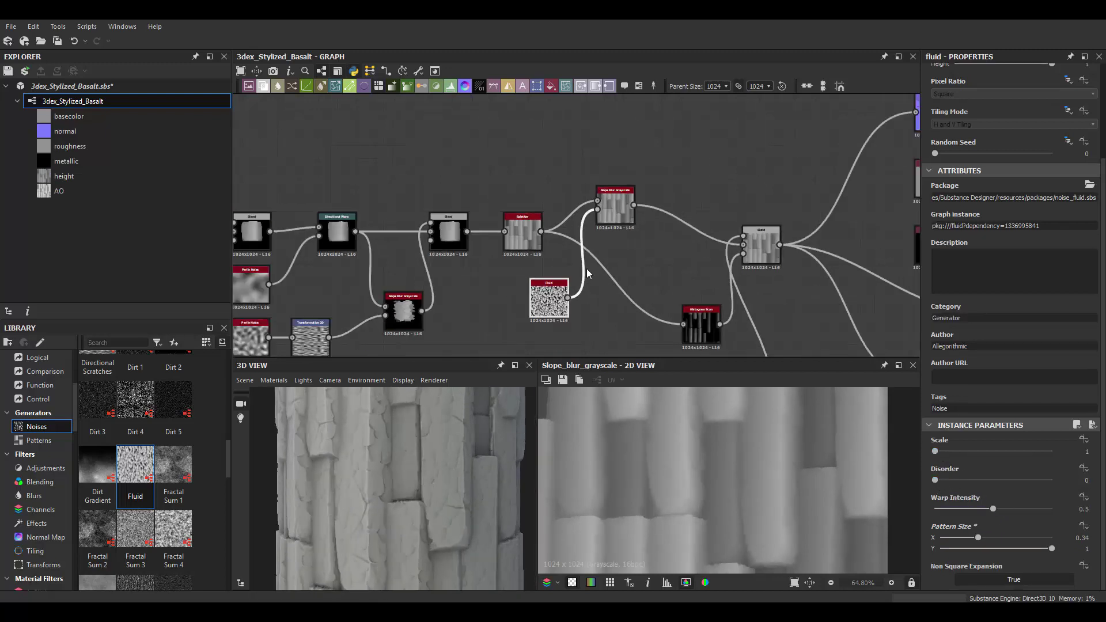
# Step: Blend Splatter and Slope Blur in Min (Darken) at opacity 0.74, feeding the main Blend
pyautogui.scroll(2, 628, 193)
pyautogui.rightClick(592, 240)
pyautogui.click(631, 268)
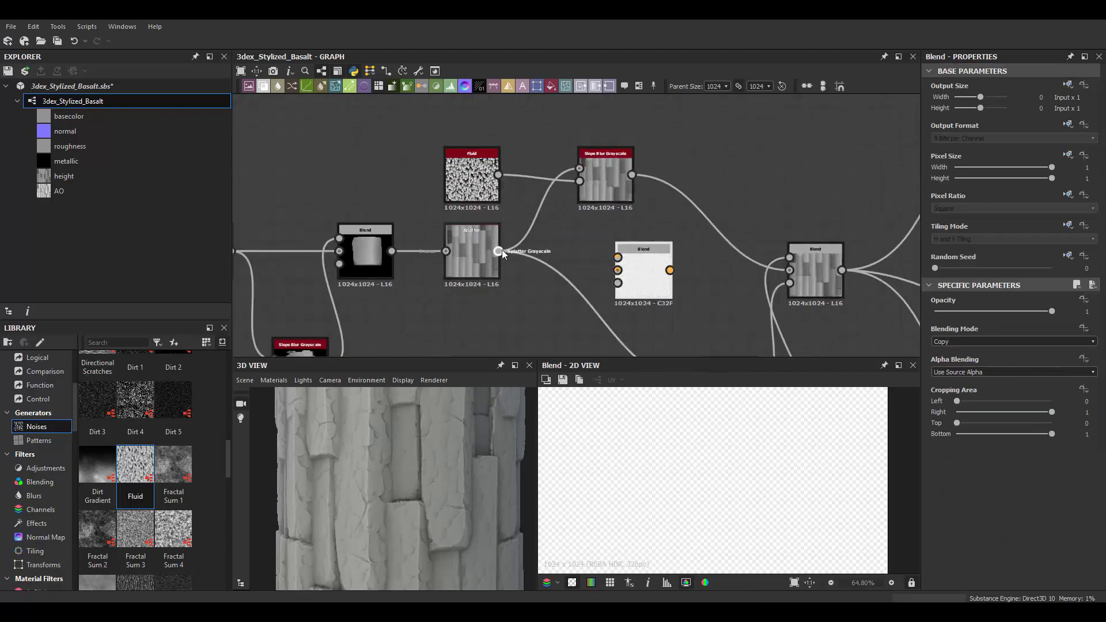
pyautogui.moveTo(502, 250); pyautogui.dragTo(618, 269)
pyautogui.moveTo(632, 175); pyautogui.dragTo(618, 257)
pyautogui.moveTo(670, 270); pyautogui.dragTo(790, 270)
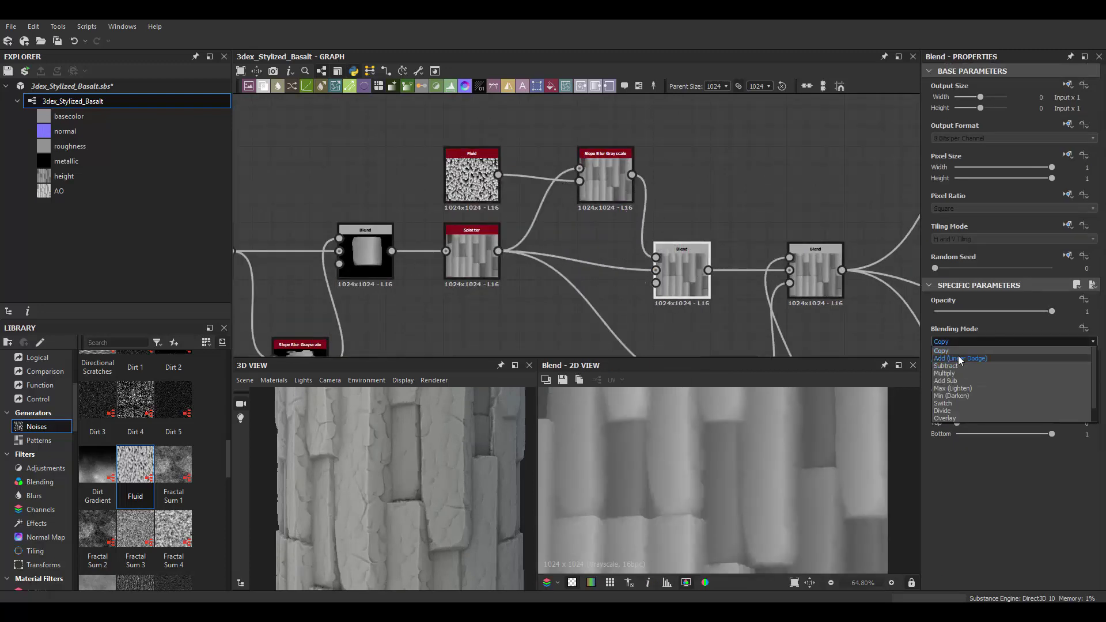
pyautogui.click(958, 356)
pyautogui.press('Down')
pyautogui.press('Down')
pyautogui.press('Down')
pyautogui.press('Down')
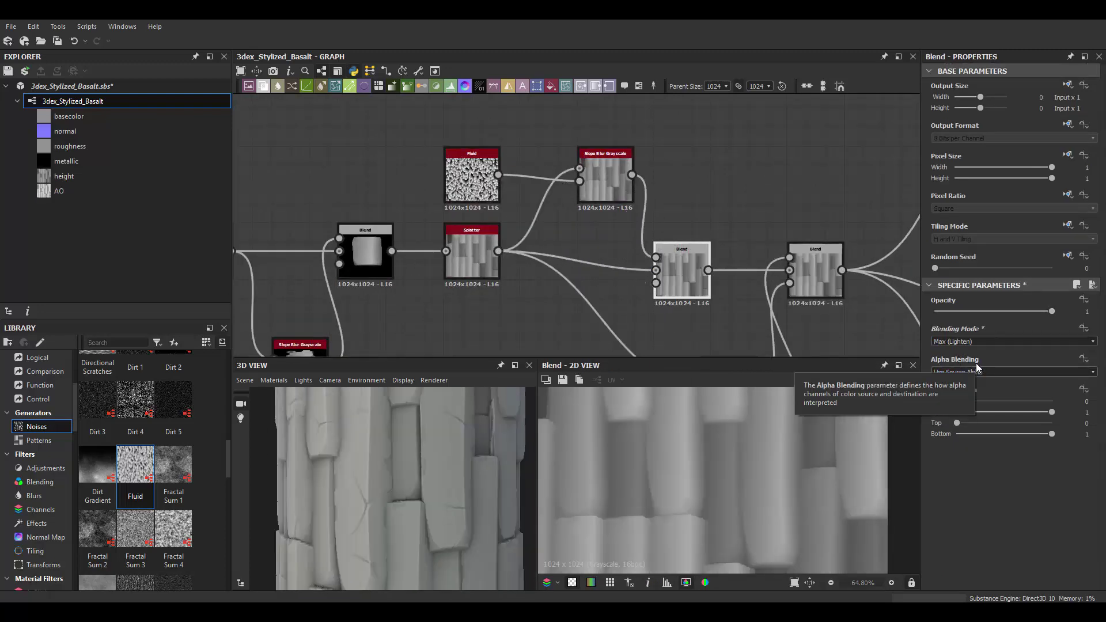
pyautogui.press('Down')
pyautogui.moveTo(1051, 311); pyautogui.dragTo(949, 309)
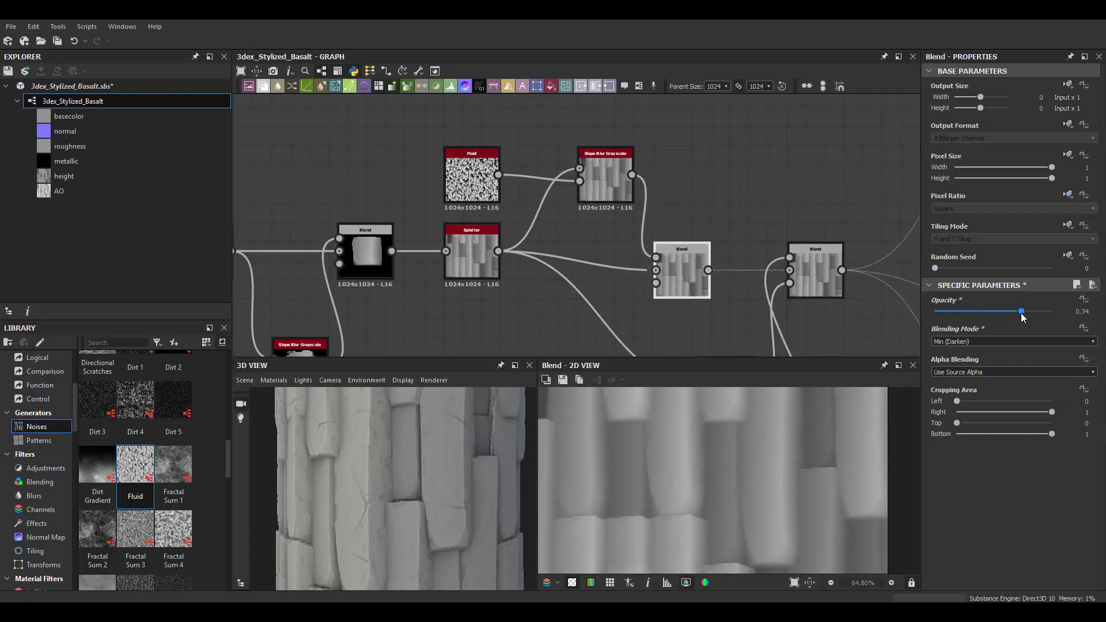
# Step: Insert a Blur HQ Grayscale at intensity 1.8 between the Slope Blur and Blend
pyautogui.moveTo(589, 197); pyautogui.dragTo(605, 226, button='middle')
pyautogui.scroll(3, 626, 215)
pyautogui.scroll(-1, 690, 235)
pyautogui.rightClick(690, 235)
pyautogui.press('Escape')
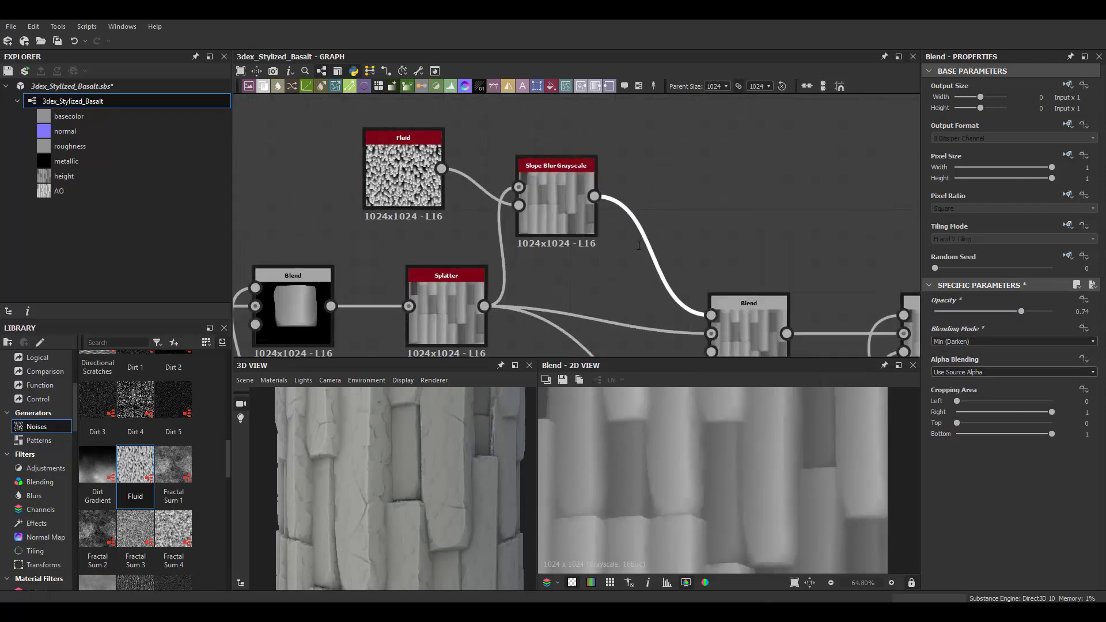
pyautogui.scroll(-1, 998, 444)
pyautogui.moveTo(1005, 551); pyautogui.dragTo(945, 556)
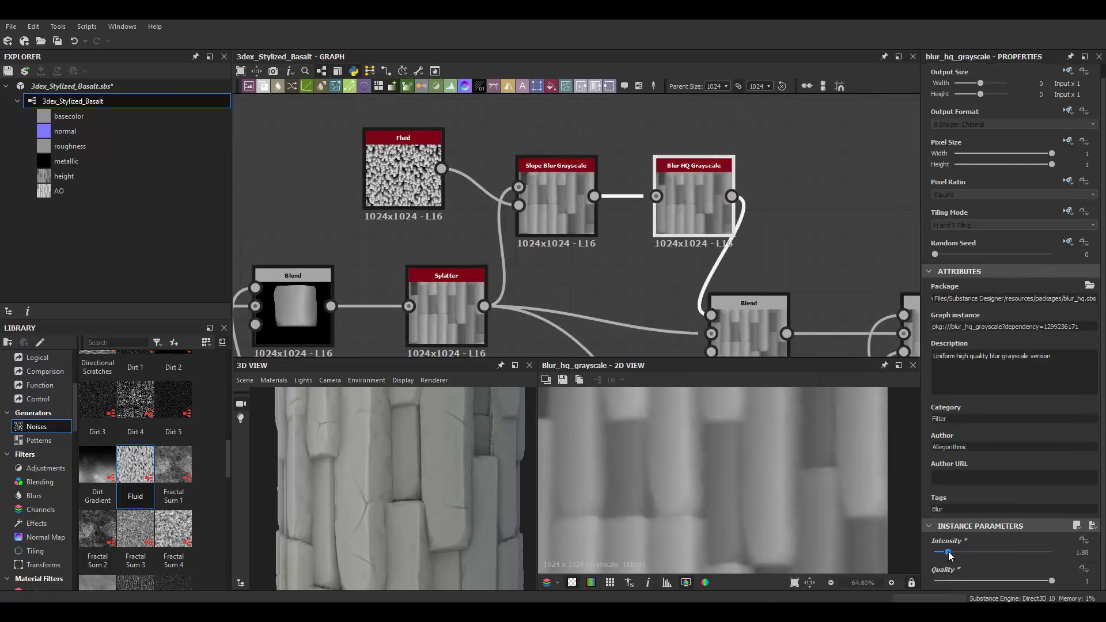
pyautogui.moveTo(421, 478)
pyautogui.mouseDown()
pyautogui.moveTo(478, 484)
pyautogui.moveTo(360, 489)
pyautogui.mouseUp()
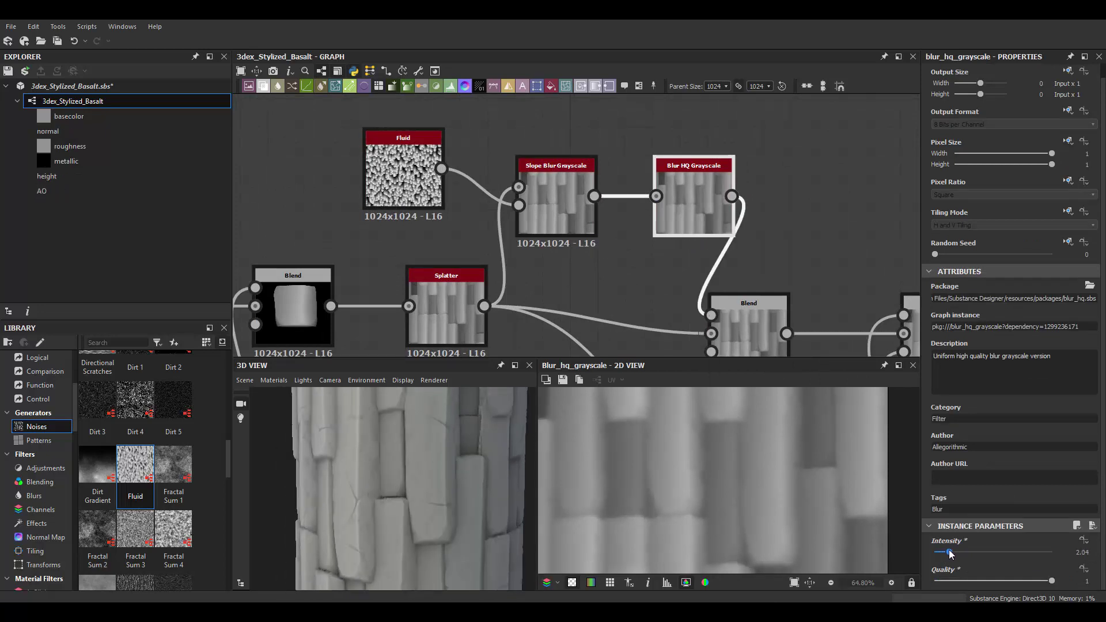
pyautogui.moveTo(948, 549); pyautogui.dragTo(946, 552)
pyautogui.moveTo(467, 487); pyautogui.dragTo(493, 494)
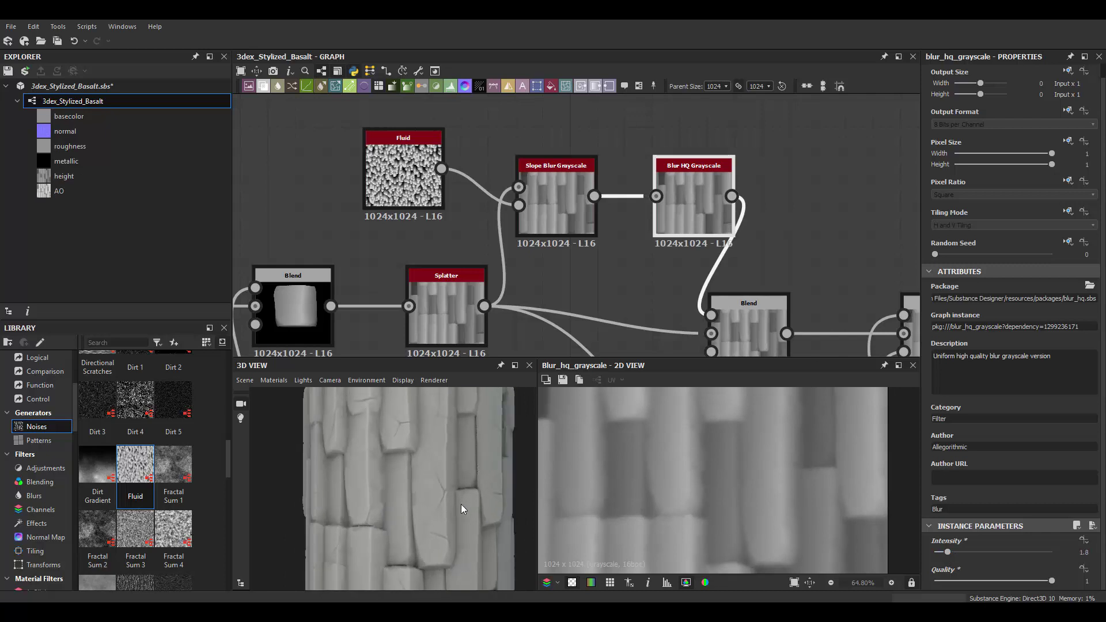
# Step: Set the first Blend's opacity to about 0.75 and the second Blend's to 0.07
pyautogui.moveTo(661, 231); pyautogui.dragTo(614, 250, button='middle')
pyautogui.moveTo(545, 222); pyautogui.dragTo(484, 138, button='middle')
pyautogui.click(663, 271)
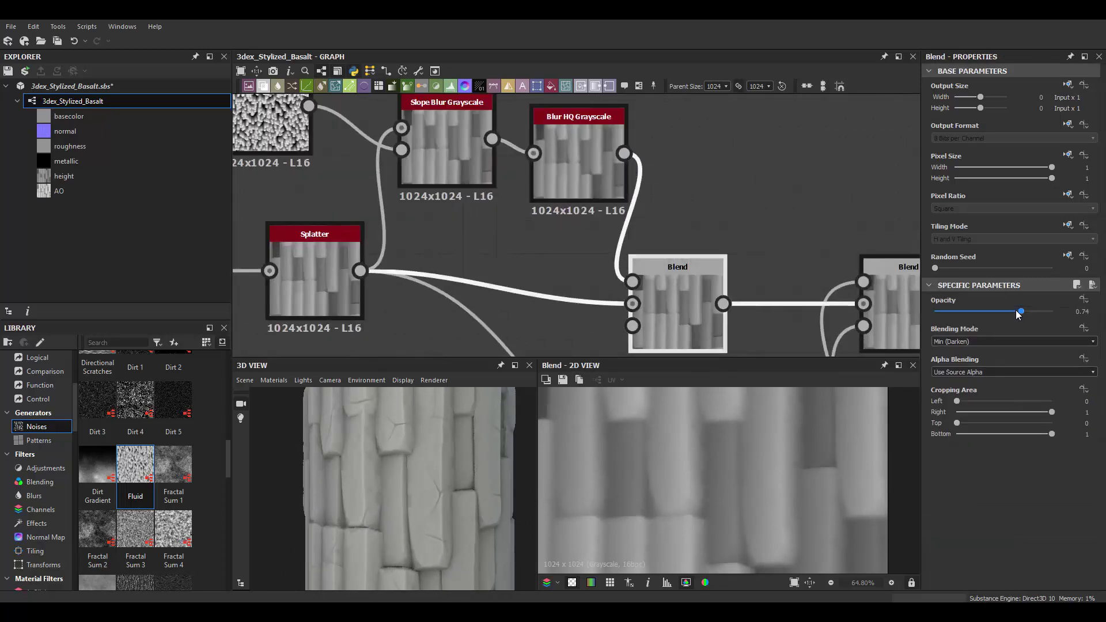
pyautogui.scroll(-2, 409, 490)
pyautogui.moveTo(398, 404); pyautogui.dragTo(424, 435)
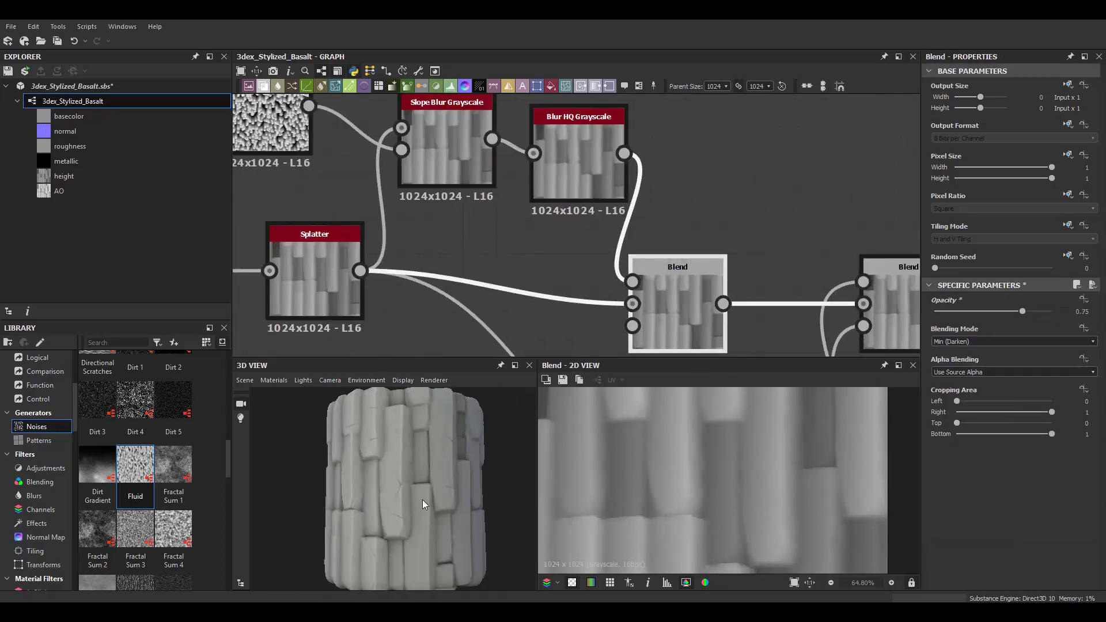
pyautogui.scroll(-3, 576, 230)
pyautogui.scroll(3, 719, 175)
pyautogui.click(719, 176)
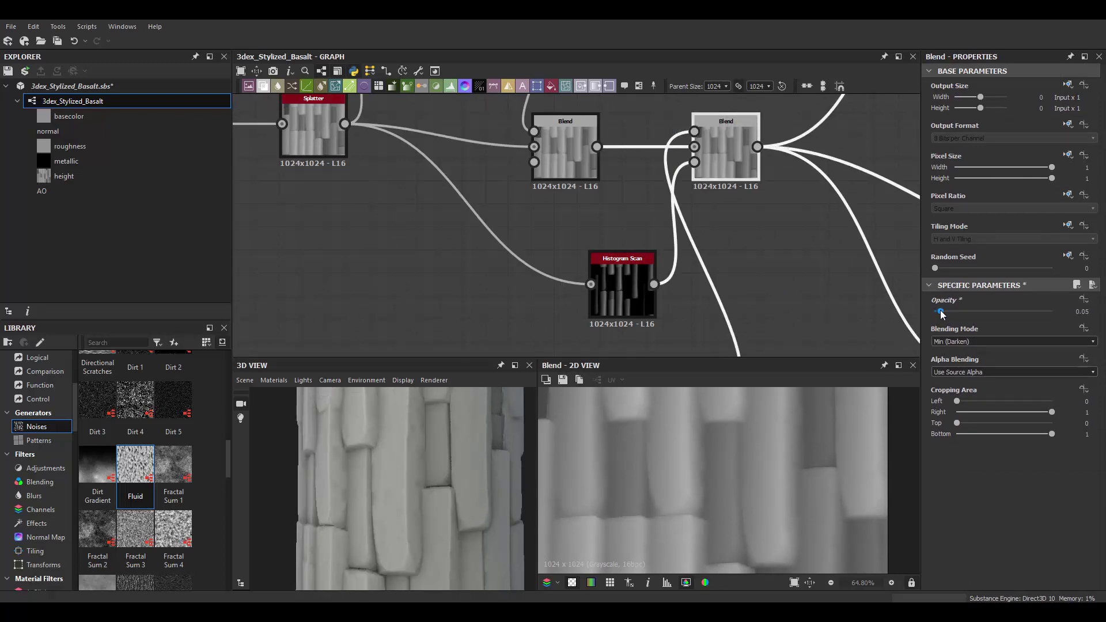
pyautogui.moveTo(942, 311); pyautogui.dragTo(943, 312)
# Step: Branch a new Gradient Map off the final Blend output and preview it
pyautogui.press('f')
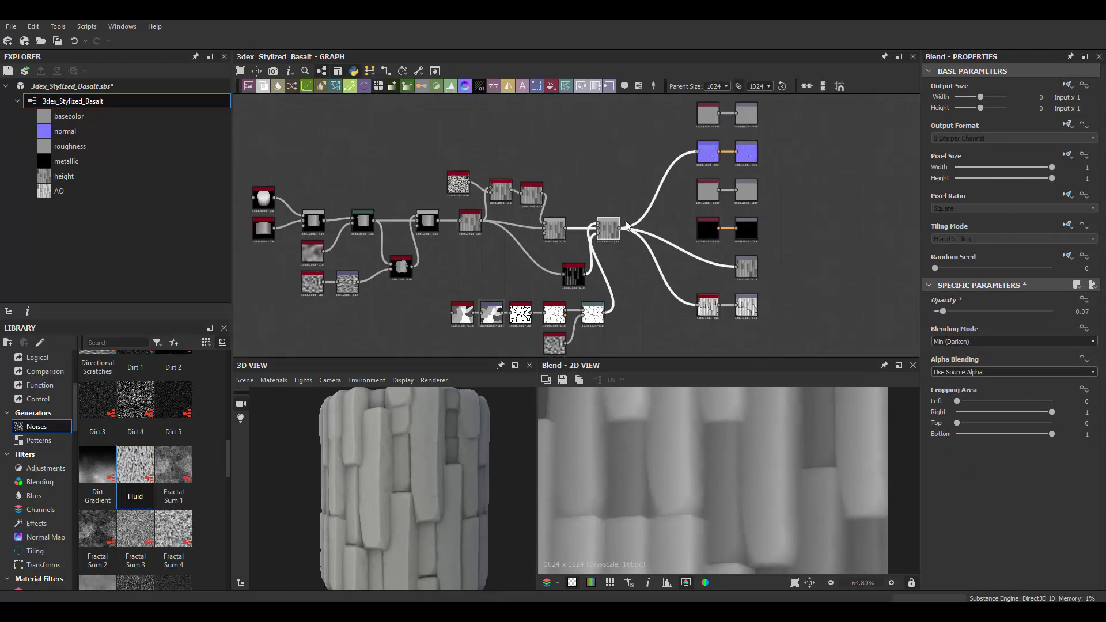
pyautogui.scroll(2, 626, 227)
pyautogui.moveTo(580, 313); pyautogui.dragTo(593, 202)
pyautogui.click(633, 214)
pyautogui.click(578, 310)
# Step: Add a Histogram Range node and delete the placeholder Uniform Color base colour node
pyautogui.scroll(-5, 748, 493)
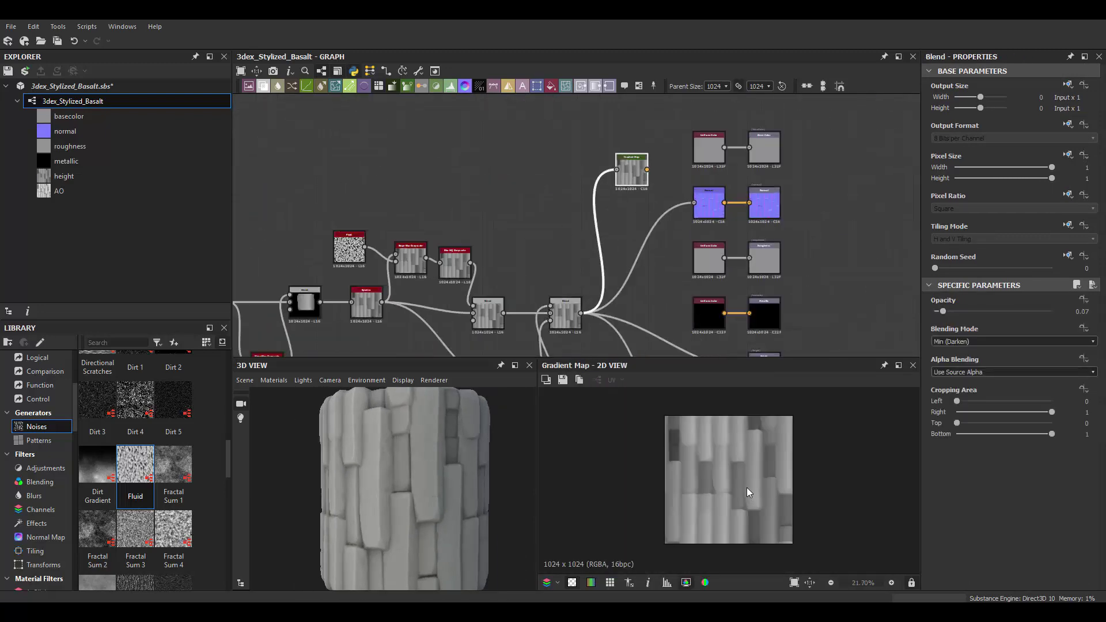
pyautogui.scroll(1, 747, 493)
pyautogui.scroll(1, 622, 262)
pyautogui.scroll(1, 631, 218)
pyautogui.press('space')
pyautogui.write('histo')
pyautogui.click(658, 242)
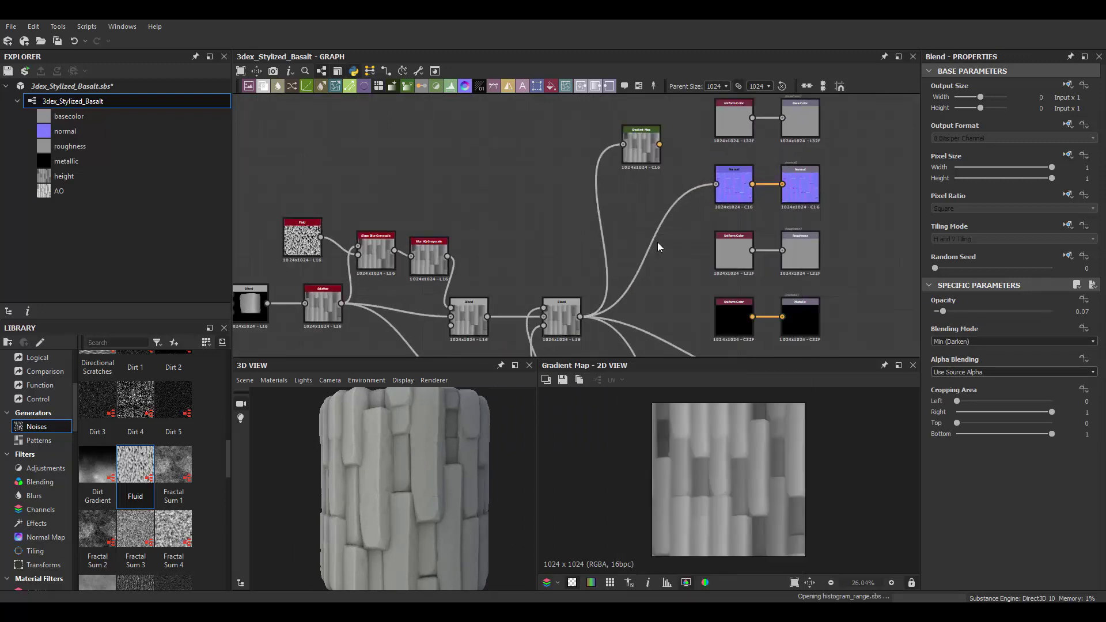
pyautogui.scroll(2, 597, 165)
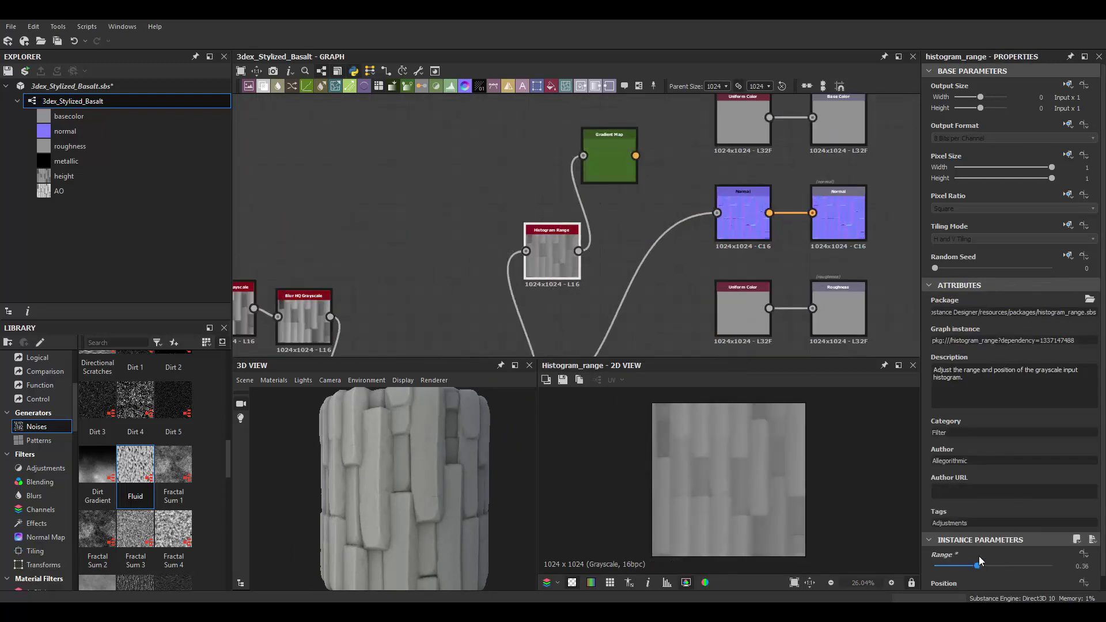
pyautogui.click(611, 240)
pyautogui.scroll(-2, 669, 207)
pyautogui.press('Delete')
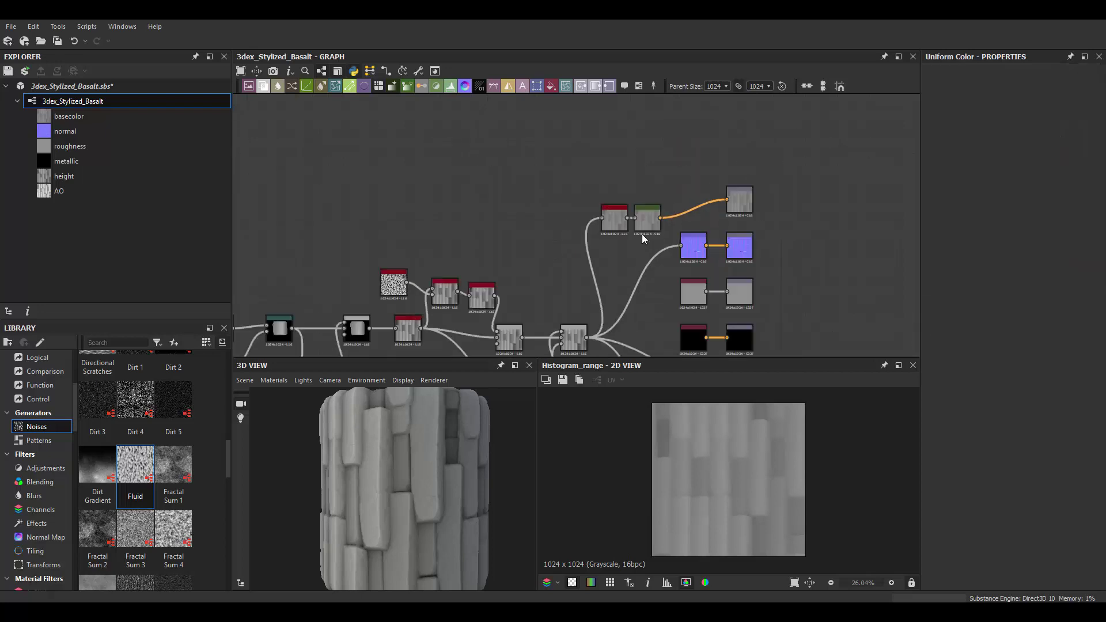
# Step: Colour the Gradient Map from dark blue to a lighter, cyan-leaning blue
pyautogui.scroll(-1, 641, 234)
pyautogui.scroll(-1, 448, 254)
pyautogui.scroll(2, 637, 200)
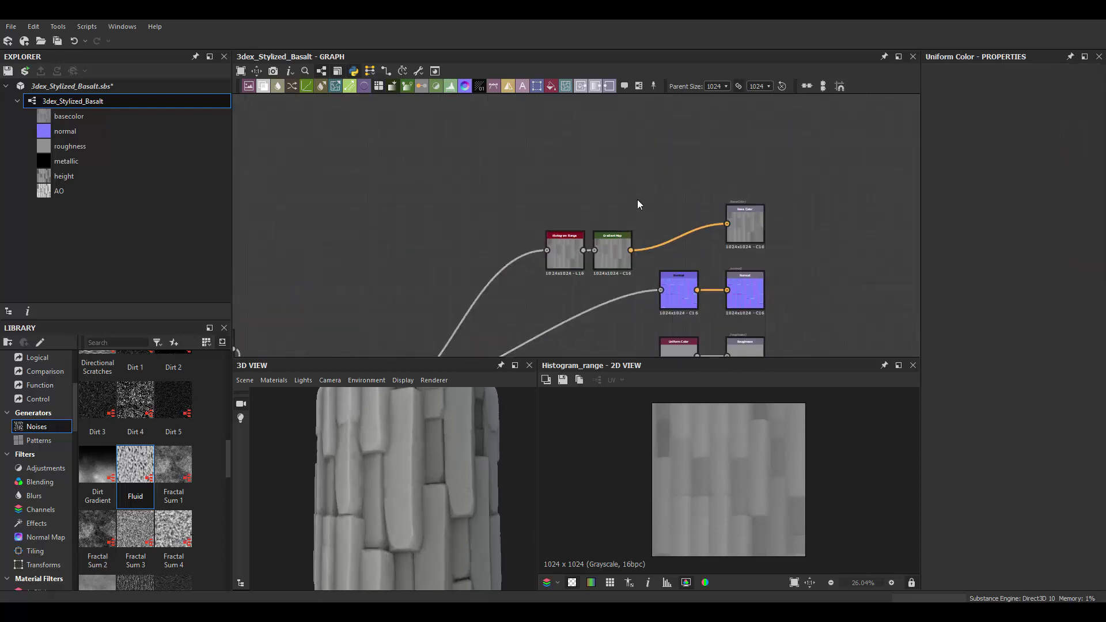
pyautogui.scroll(1, 637, 199)
pyautogui.doubleClick(575, 215)
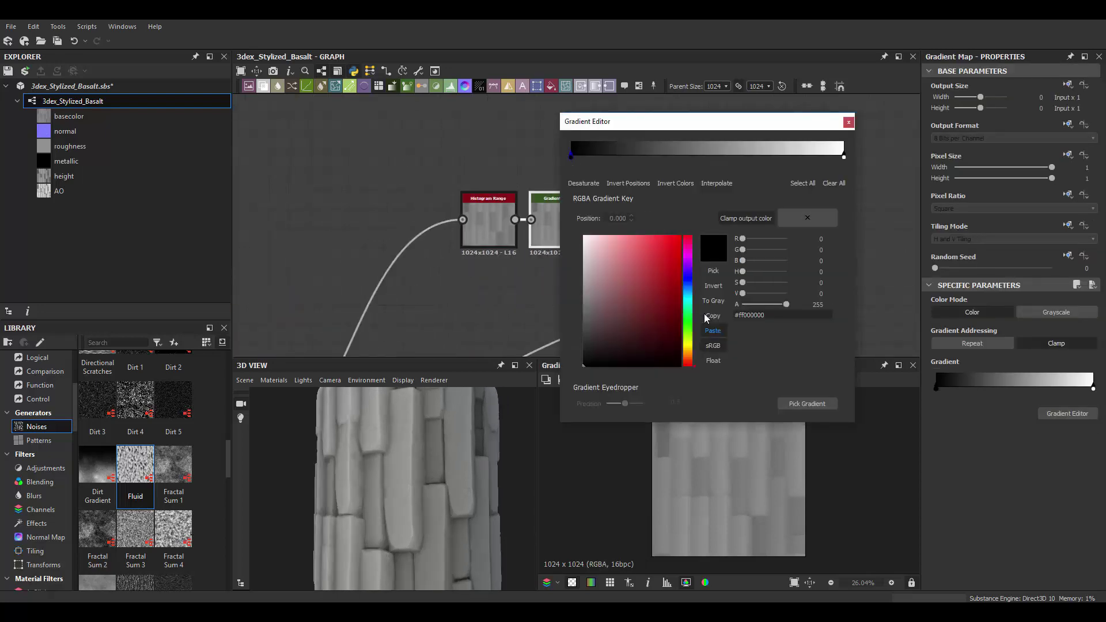
pyautogui.click(712, 330)
pyautogui.click(844, 156)
pyautogui.click(687, 286)
pyautogui.click(653, 235)
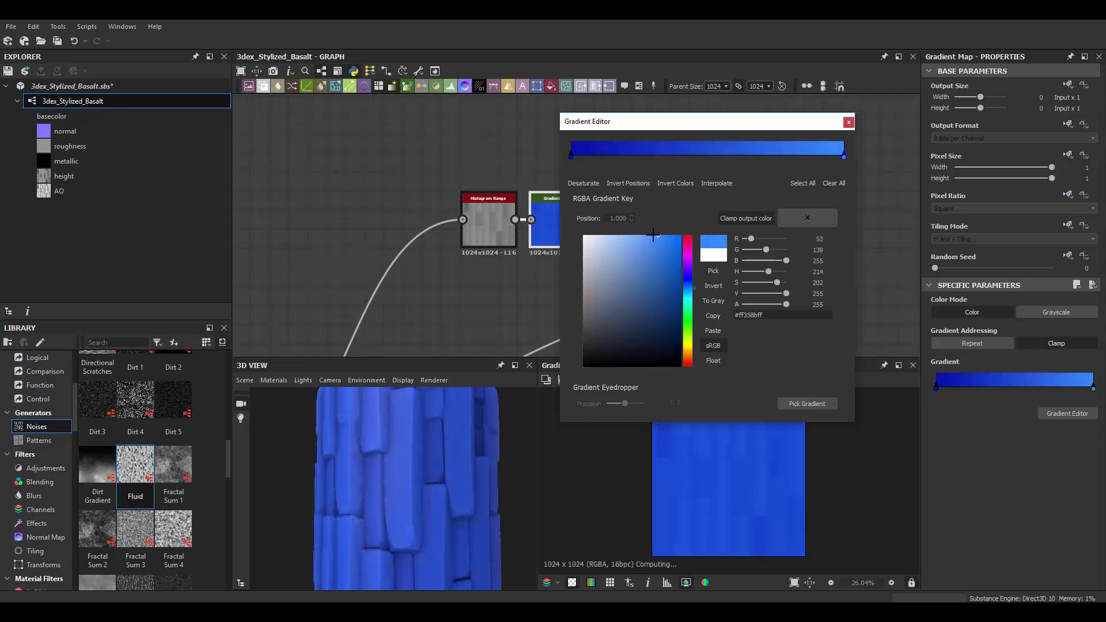
pyautogui.moveTo(652, 235); pyautogui.dragTo(638, 234)
pyautogui.moveTo(692, 291); pyautogui.dragTo(691, 297)
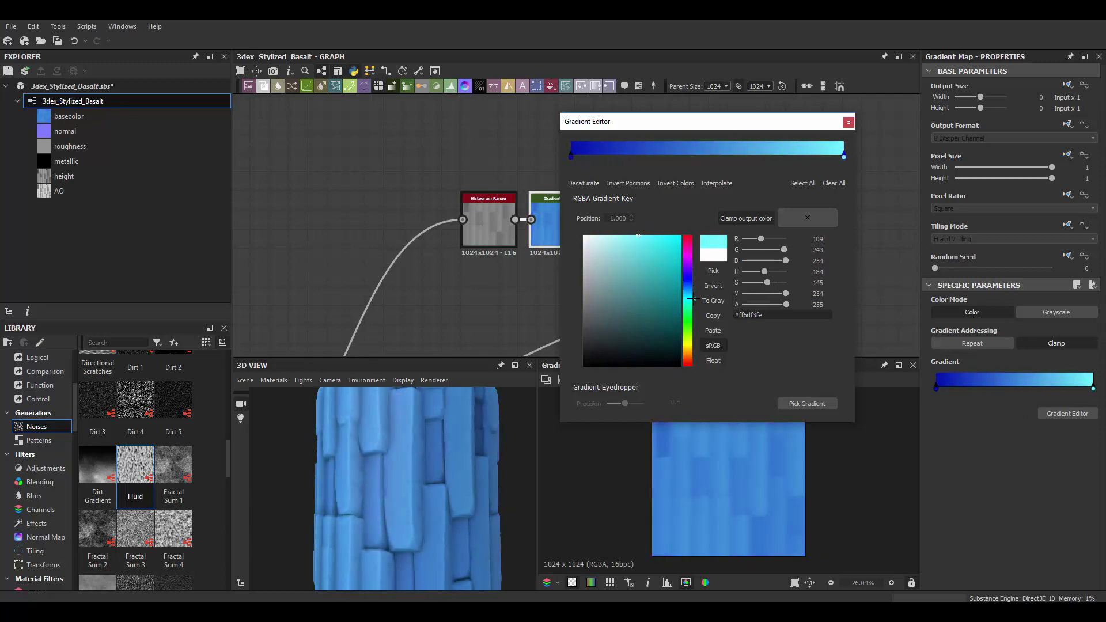
pyautogui.click(540, 246)
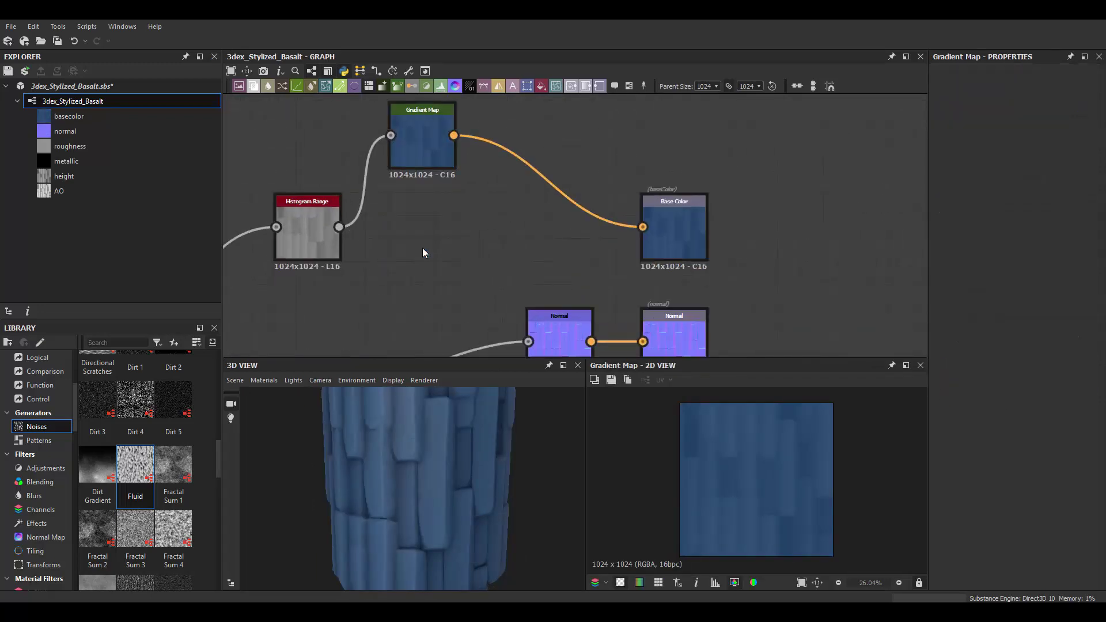
# Step: Refine the rightmost gradient key's blue and check the colour on the preview mesh
pyautogui.click(1067, 413)
pyautogui.click(838, 155)
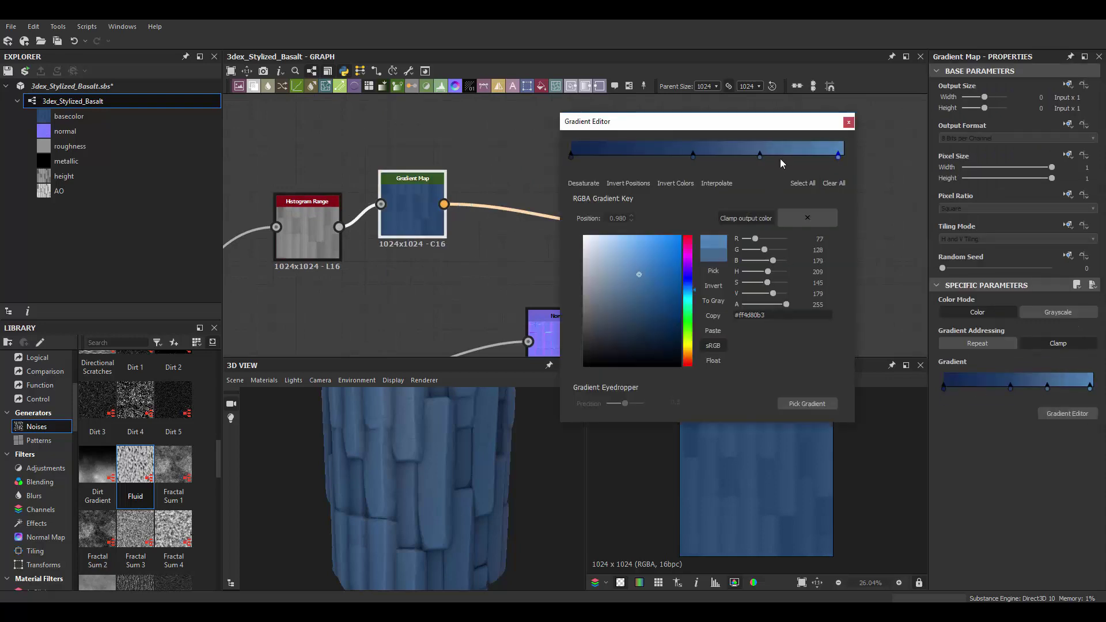
pyautogui.scroll(5, 781, 487)
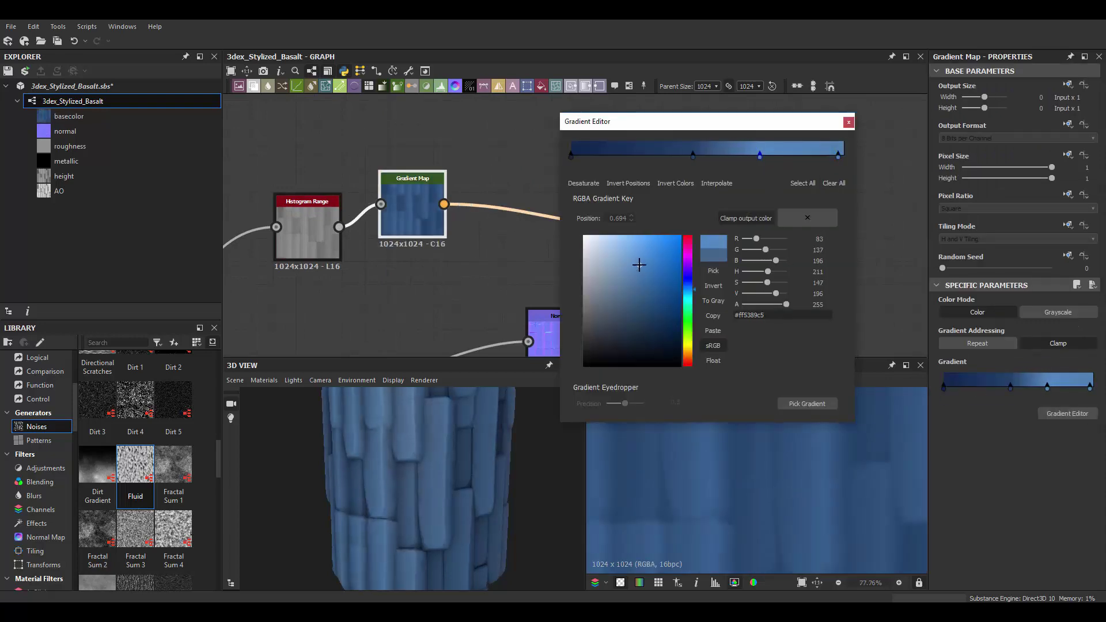
pyautogui.moveTo(478, 432); pyautogui.dragTo(466, 434)
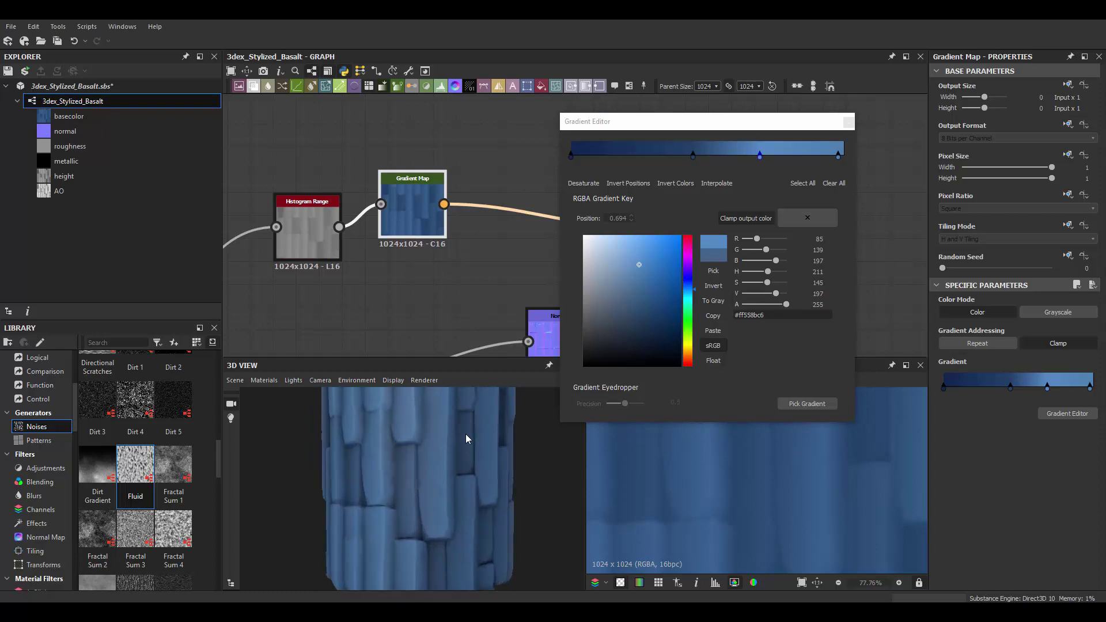
pyautogui.click(849, 122)
pyautogui.scroll(-3, 609, 192)
# Step: Add a Curvature Smooth node after the Normal node
pyautogui.click(568, 234)
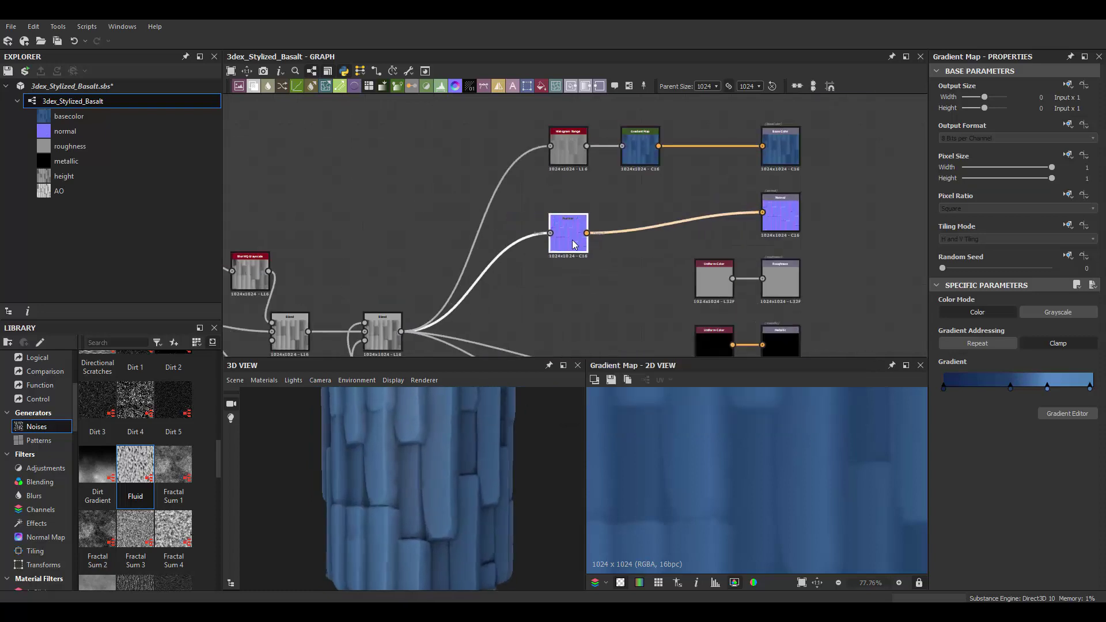
pyautogui.press('space')
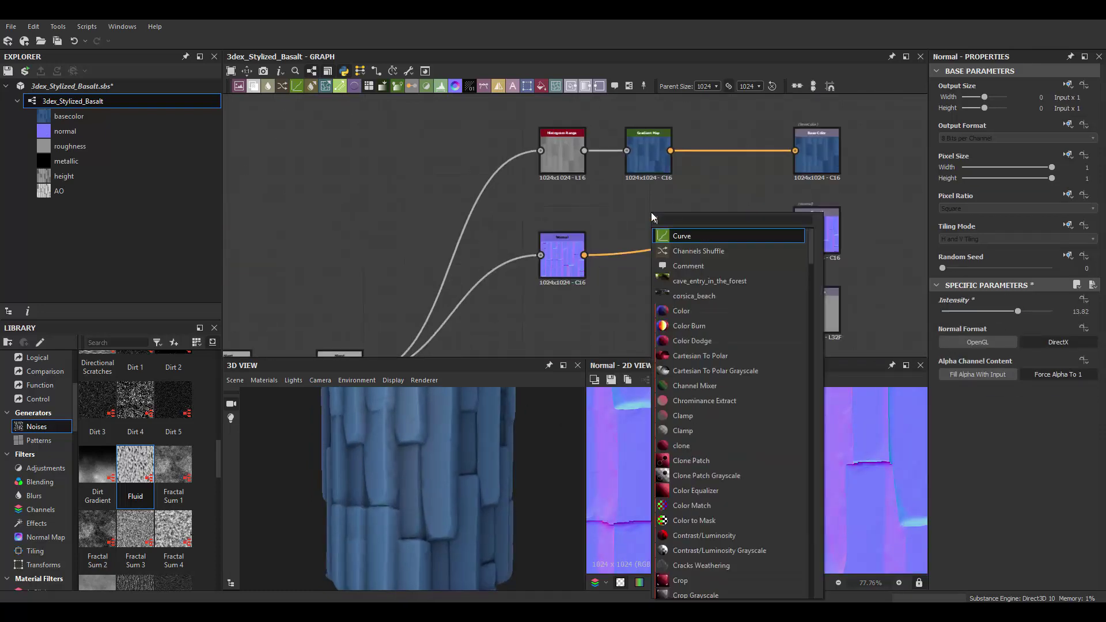
pyautogui.click(718, 267)
pyautogui.scroll(-2, 703, 169)
pyautogui.scroll(-2, 694, 201)
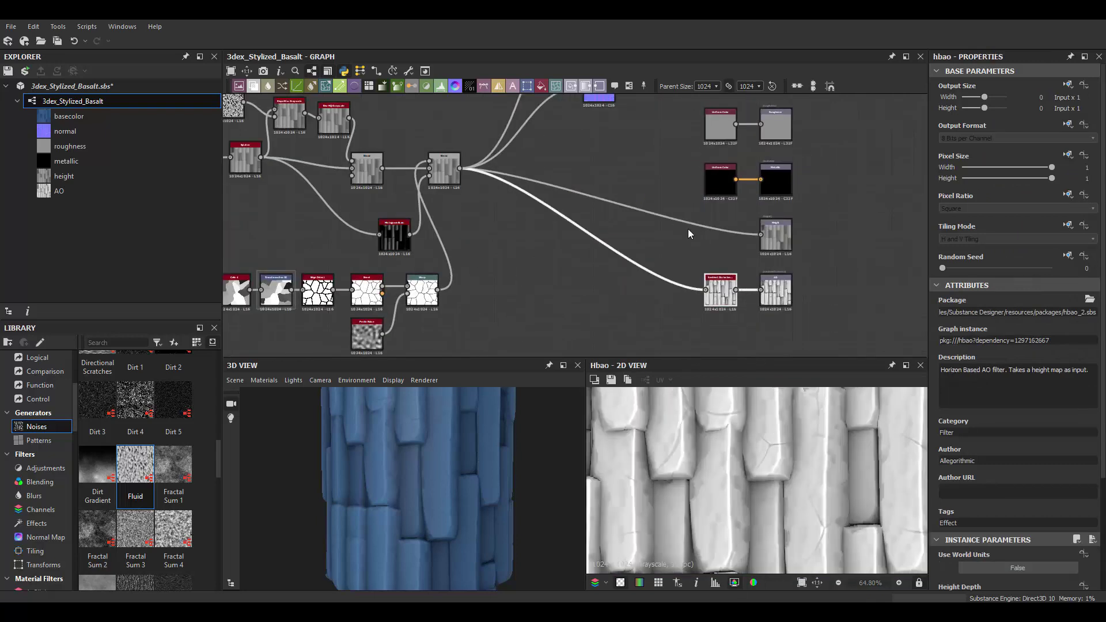
pyautogui.scroll(3, 676, 212)
pyautogui.scroll(2, 645, 259)
pyautogui.scroll(2, 622, 305)
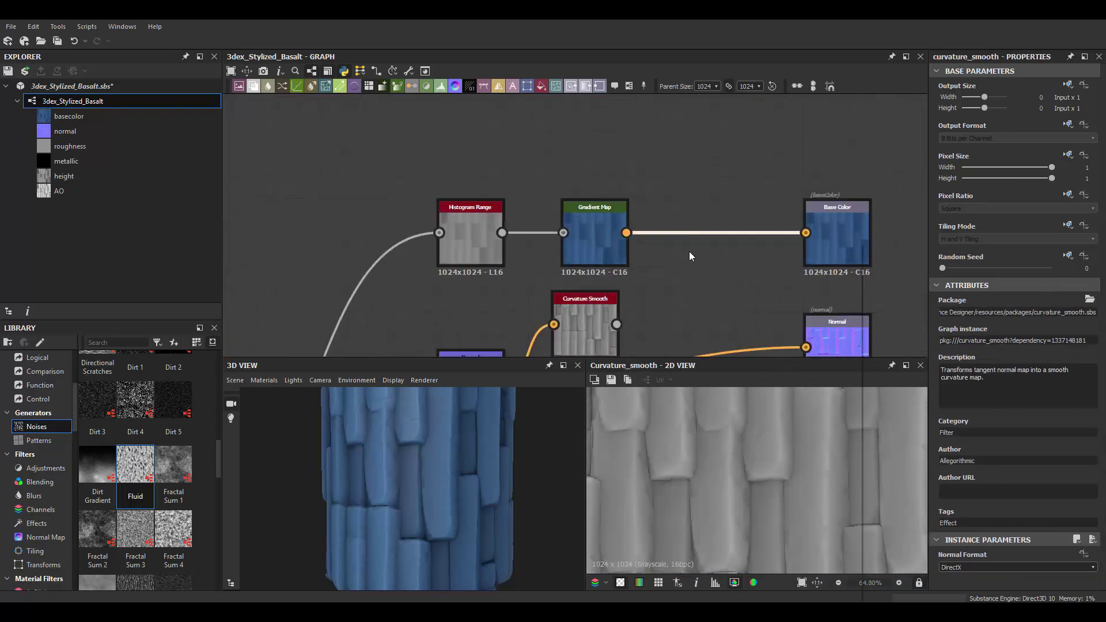
# Step: Insert a Copy-mode Blend before Base Color and wire a curvature Gradient Map into it
pyautogui.press('space')
pyautogui.click(720, 270)
pyautogui.moveTo(455, 199); pyautogui.dragTo(407, 186)
pyautogui.moveTo(593, 207); pyautogui.dragTo(538, 197)
pyautogui.press('space')
pyautogui.click(640, 268)
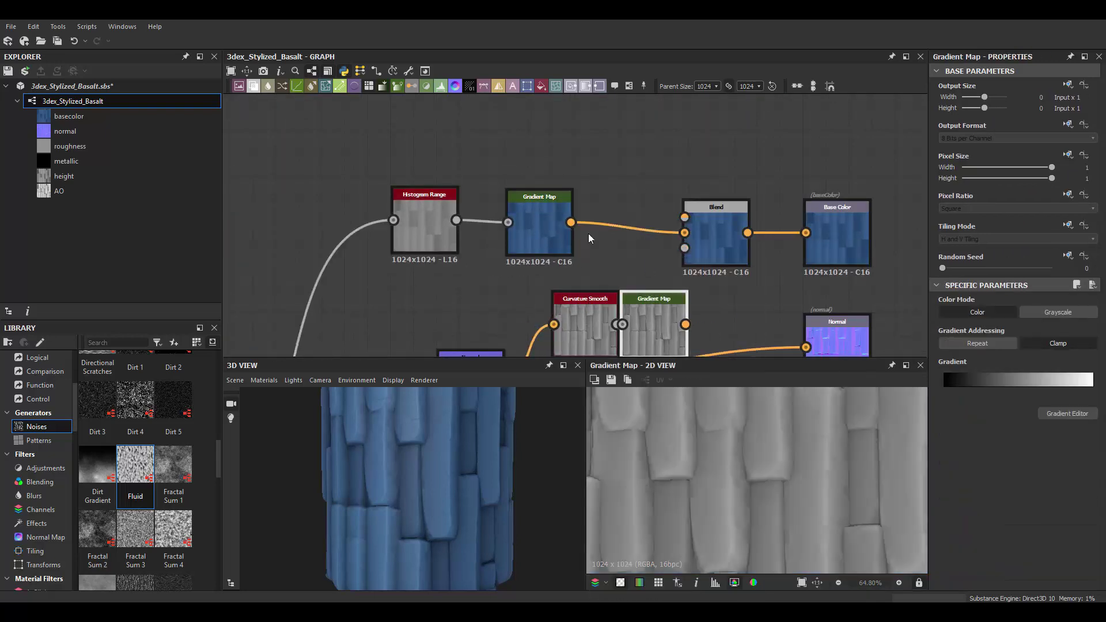
pyautogui.moveTo(585, 306); pyautogui.dragTo(527, 288)
pyautogui.moveTo(622, 268); pyautogui.dragTo(666, 159)
pyautogui.doubleClick(698, 185)
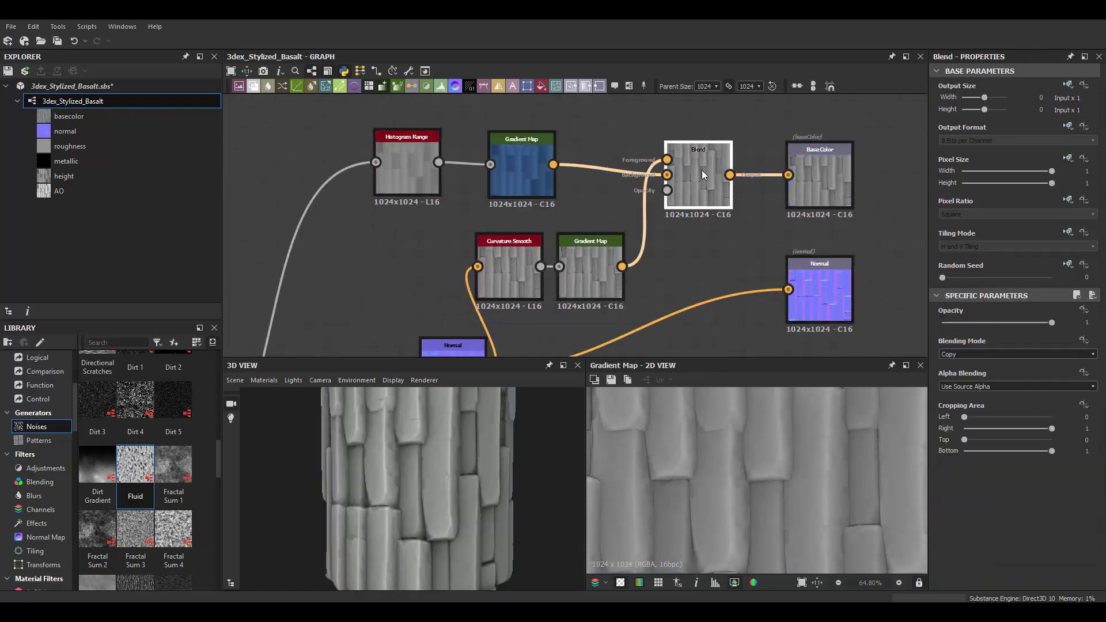
pyautogui.click(973, 342)
pyautogui.click(496, 237)
# Step: Undo stray links, feed Curvature Smooth into the top Gradient Map, wire the lower one into the Blend foreground
pyautogui.hotkey('ctrl', 'z')
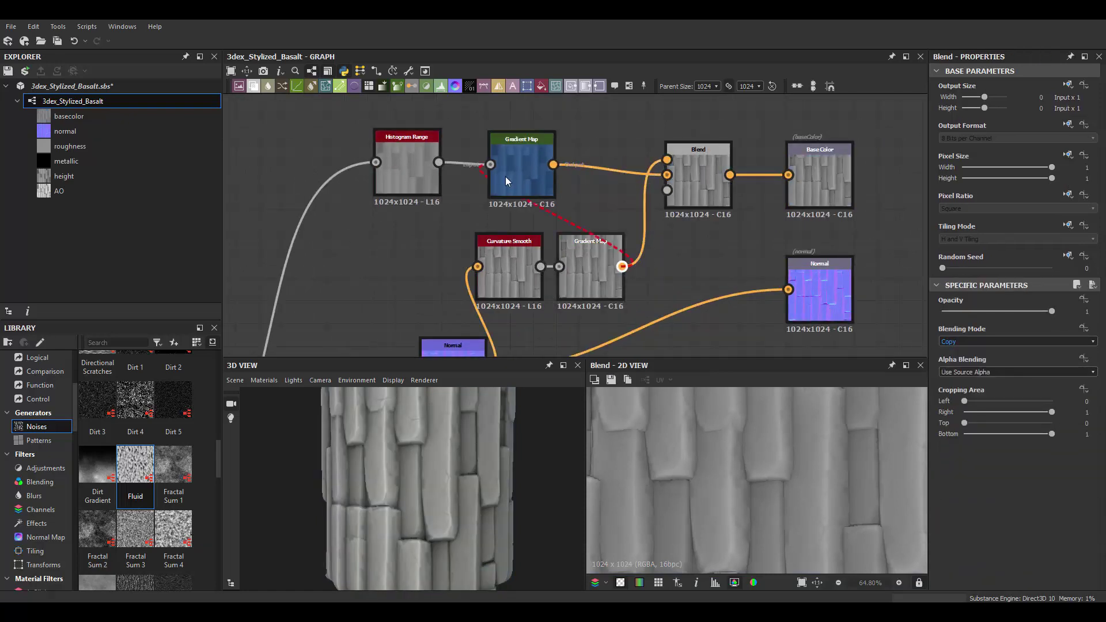
pyautogui.moveTo(506, 176); pyautogui.dragTo(553, 167)
pyautogui.hotkey('ctrl', 'z')
pyautogui.moveTo(551, 265); pyautogui.dragTo(520, 186)
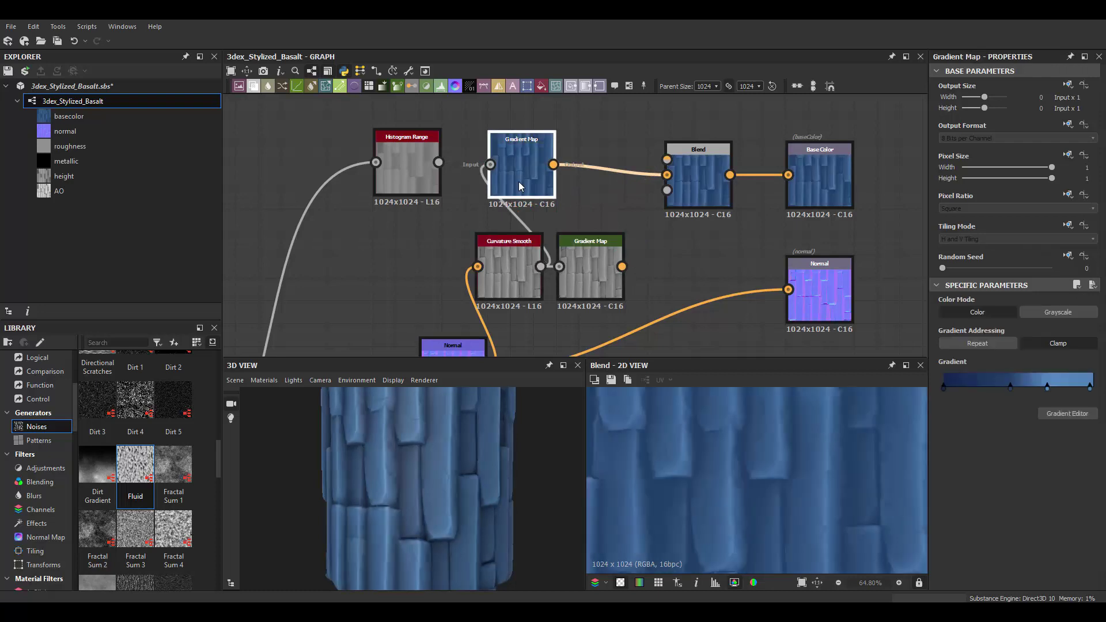
pyautogui.doubleClick(496, 173)
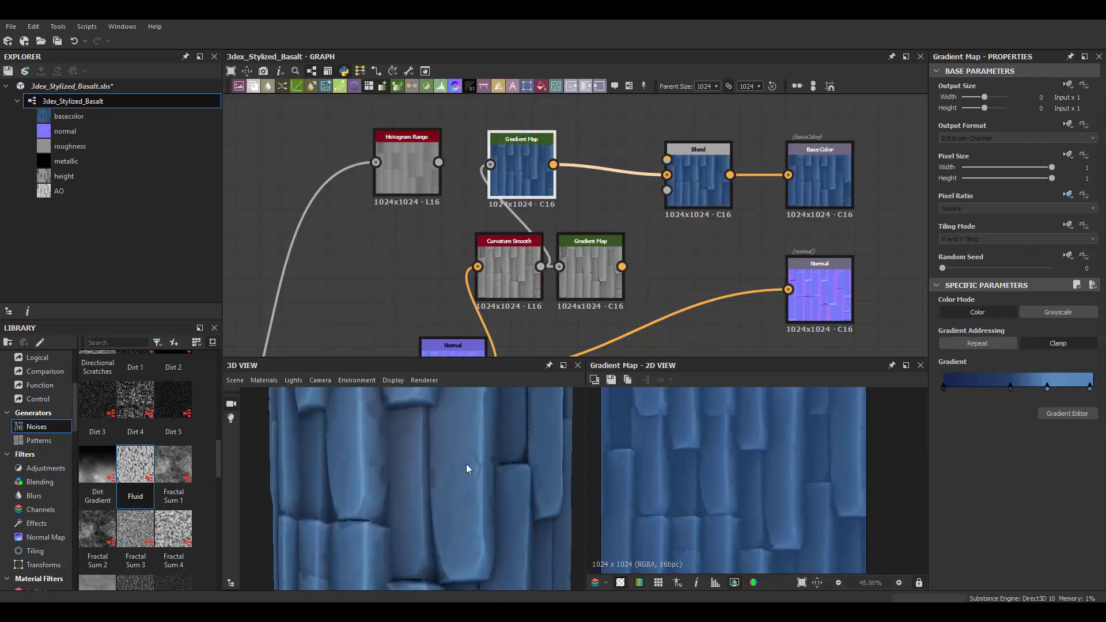
pyautogui.moveTo(526, 481)
pyautogui.mouseDown()
pyautogui.moveTo(488, 451)
pyautogui.moveTo(424, 451)
pyautogui.moveTo(433, 461)
pyautogui.mouseUp()
pyautogui.moveTo(622, 266); pyautogui.dragTo(667, 159)
# Step: Lower the curvature Blend's opacity to about 0.24 and inspect the edges on the preview
pyautogui.doubleClick(698, 178)
pyautogui.click(963, 341)
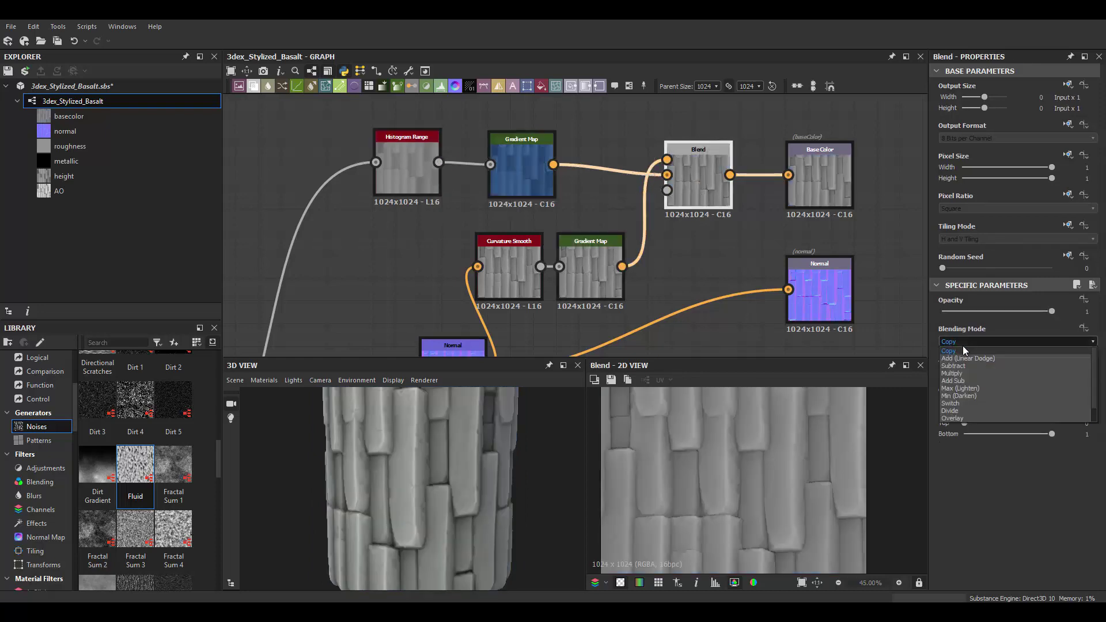
pyautogui.moveTo(964, 311); pyautogui.dragTo(969, 311)
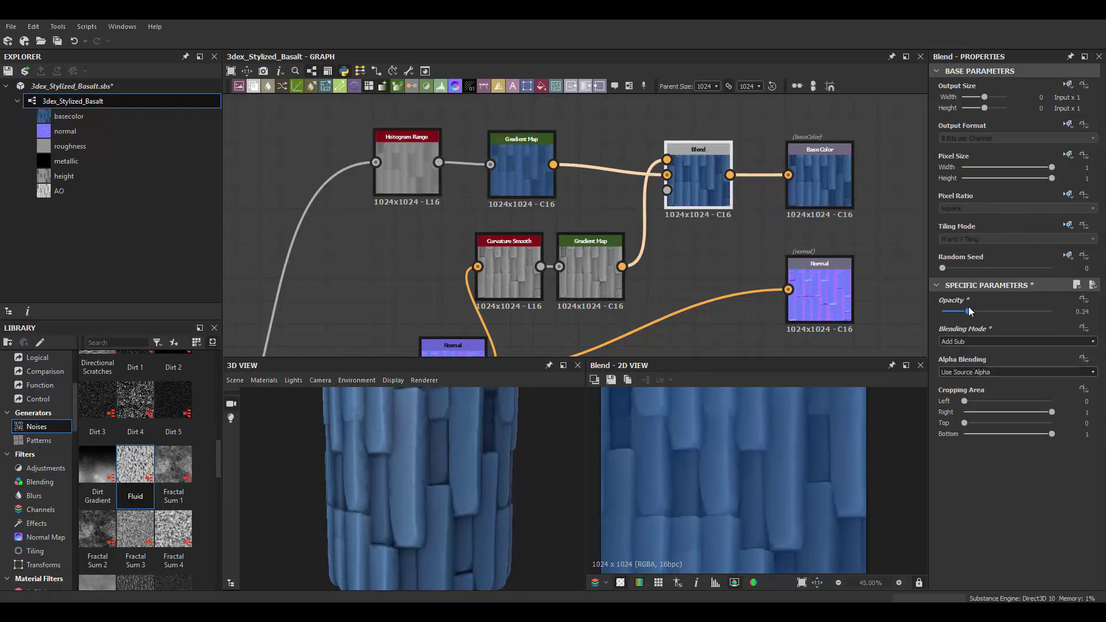
pyautogui.scroll(2, 479, 445)
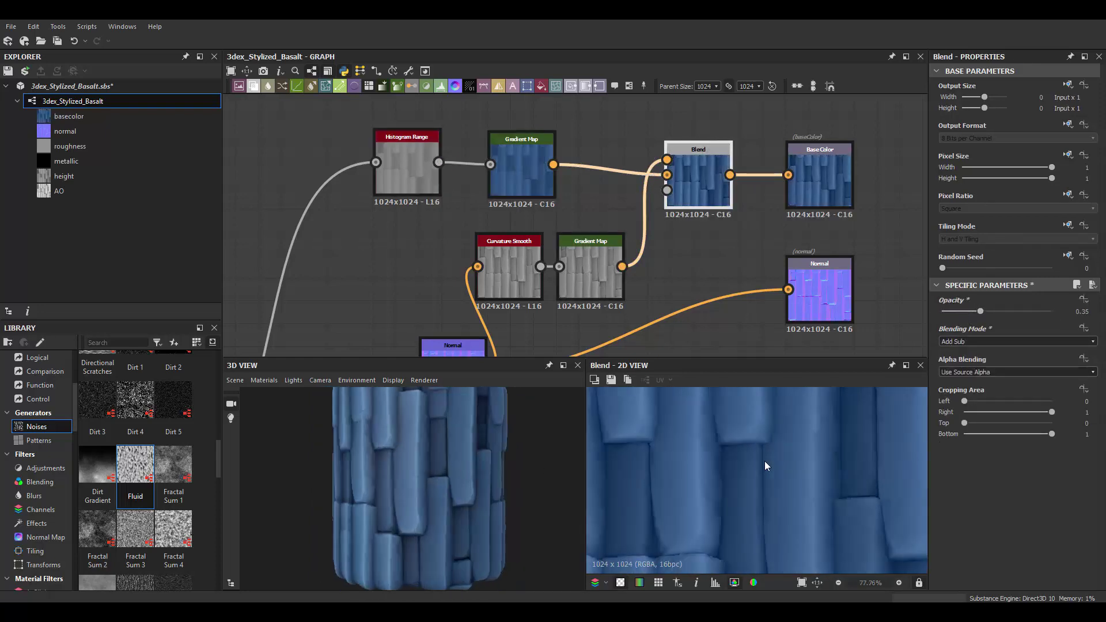
pyautogui.scroll(2, 765, 461)
pyautogui.scroll(2, 467, 472)
pyautogui.moveTo(468, 473)
pyautogui.mouseDown()
pyautogui.moveTo(506, 455)
pyautogui.moveTo(419, 468)
pyautogui.moveTo(531, 469)
pyautogui.moveTo(471, 488)
pyautogui.moveTo(467, 467)
pyautogui.mouseUp()
pyautogui.scroll(-2, 468, 484)
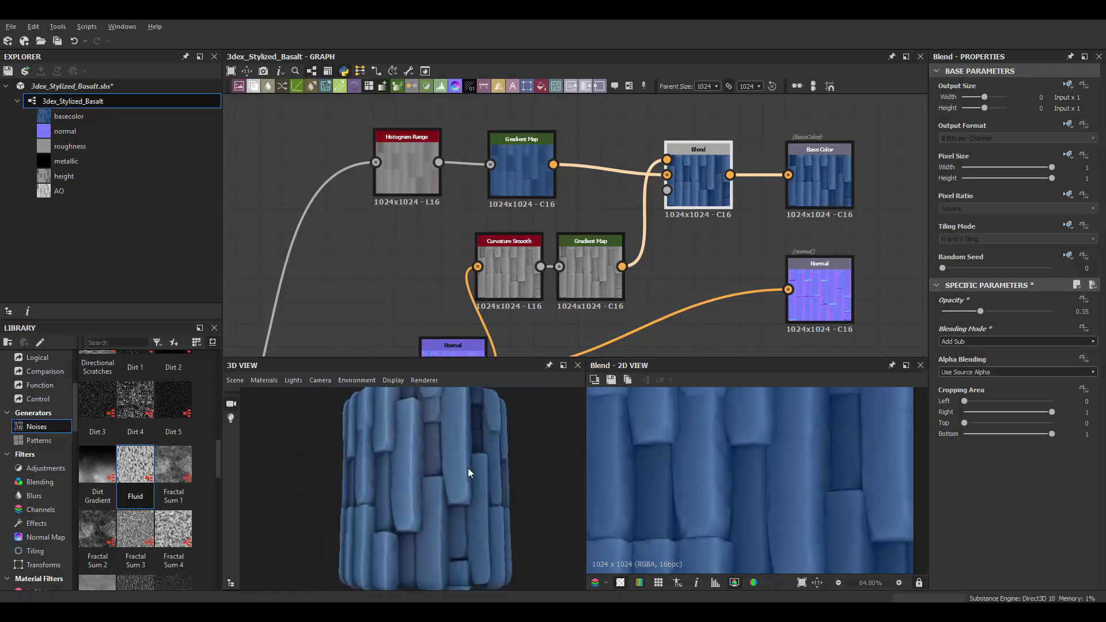
pyautogui.moveTo(590, 210); pyautogui.dragTo(592, 220, button='middle')
# Step: Connect the blue Gradient Map to the Blend background and Curvature Smooth into the top Gradient Map
pyautogui.moveTo(676, 182); pyautogui.dragTo(707, 204)
pyautogui.moveTo(542, 277); pyautogui.dragTo(493, 174)
pyautogui.scroll(3, 498, 476)
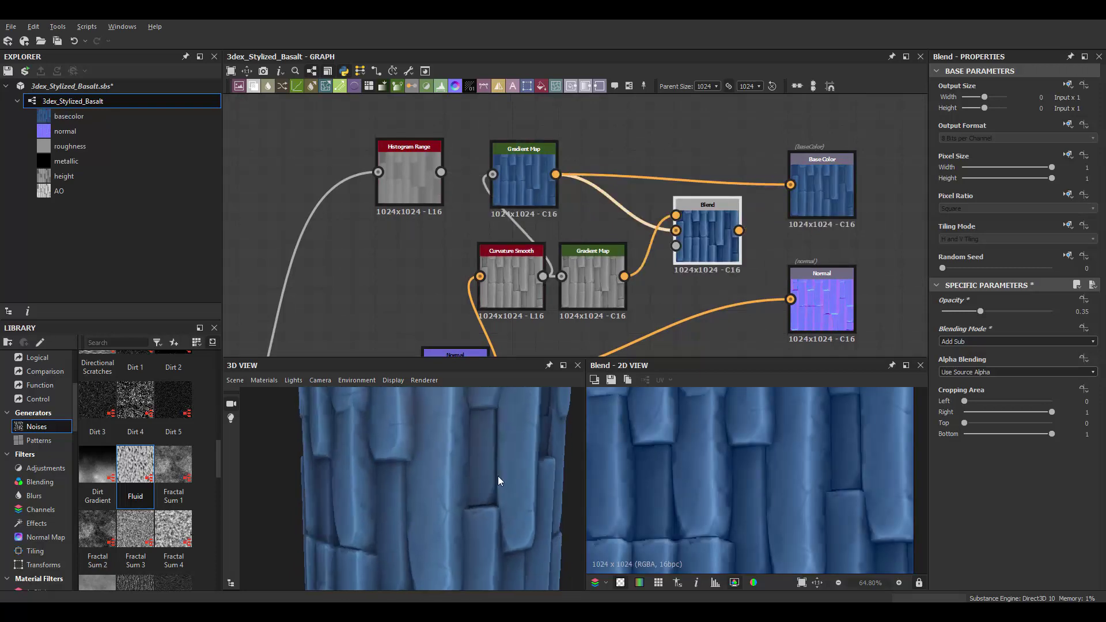
pyautogui.scroll(-3, 494, 457)
pyautogui.moveTo(494, 457); pyautogui.dragTo(430, 455)
pyautogui.scroll(2, 430, 459)
# Step: Add a white Uniform Color and wire it into the Blend foreground
pyautogui.click(410, 164)
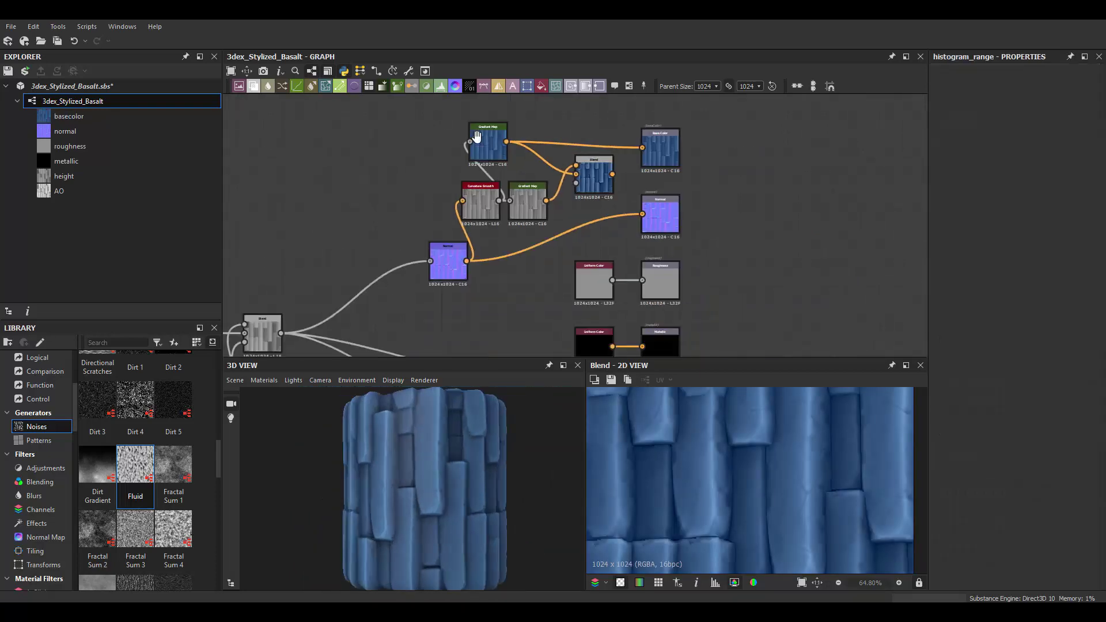
pyautogui.scroll(-2, 502, 253)
pyautogui.scroll(1, 503, 253)
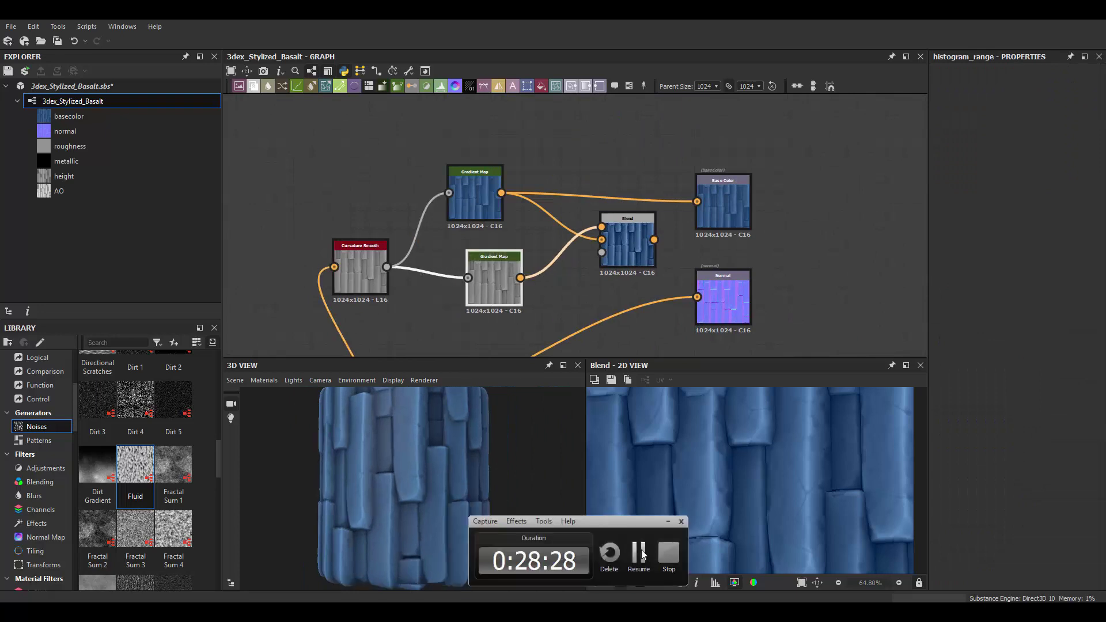
pyautogui.scroll(2, 630, 278)
pyautogui.click(455, 208)
pyautogui.moveTo(455, 209); pyautogui.dragTo(463, 253, button='middle')
pyautogui.press('space')
pyautogui.click(624, 501)
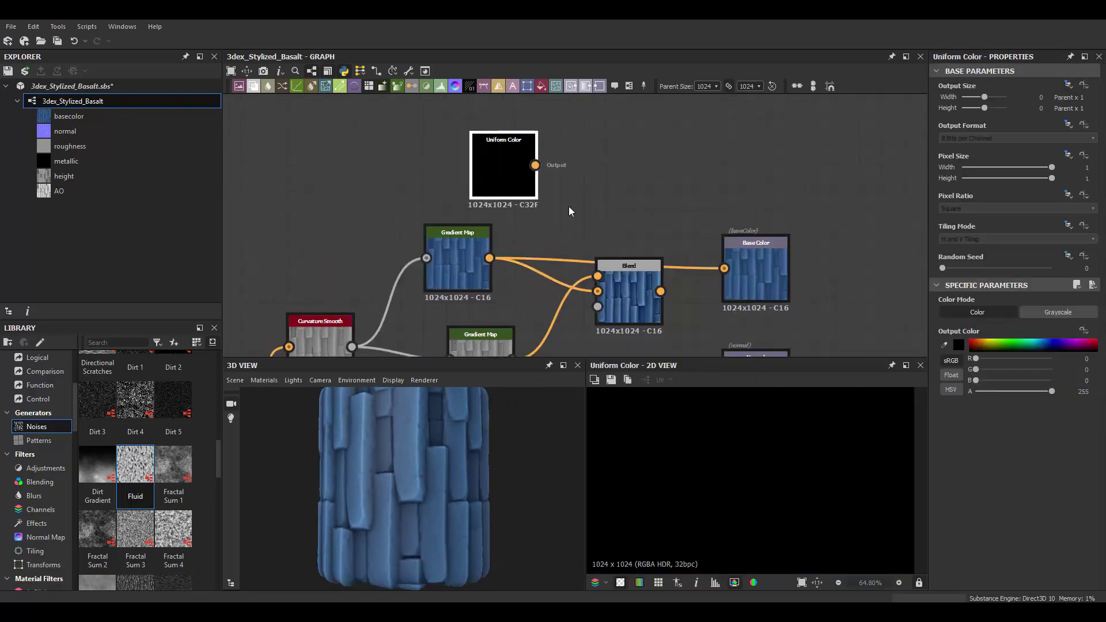
pyautogui.click(958, 345)
pyautogui.click(528, 309)
pyautogui.moveTo(656, 298)
pyautogui.mouseDown(button='middle')
pyautogui.moveTo(655, 270)
pyautogui.moveTo(634, 271)
pyautogui.mouseUp(button='middle')
pyautogui.click(655, 270)
# Step: Add a Levels node on Curvature Smooth as the Blend mask, tightening its black and white points
pyautogui.moveTo(487, 154); pyautogui.dragTo(598, 232)
pyautogui.scroll(1, 516, 299)
pyautogui.press('space')
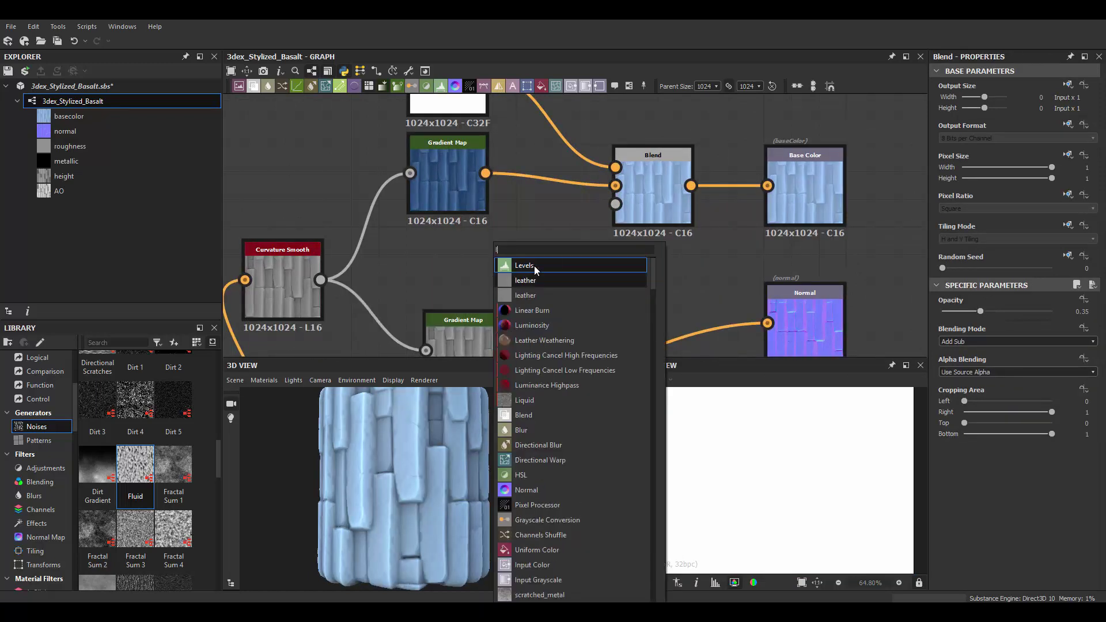
pyautogui.click(534, 265)
pyautogui.moveTo(501, 271); pyautogui.dragTo(509, 242, button='middle')
pyautogui.moveTo(506, 253); pyautogui.dragTo(480, 290)
pyautogui.moveTo(521, 279); pyautogui.dragTo(624, 174)
pyautogui.moveTo(950, 331); pyautogui.dragTo(1014, 332)
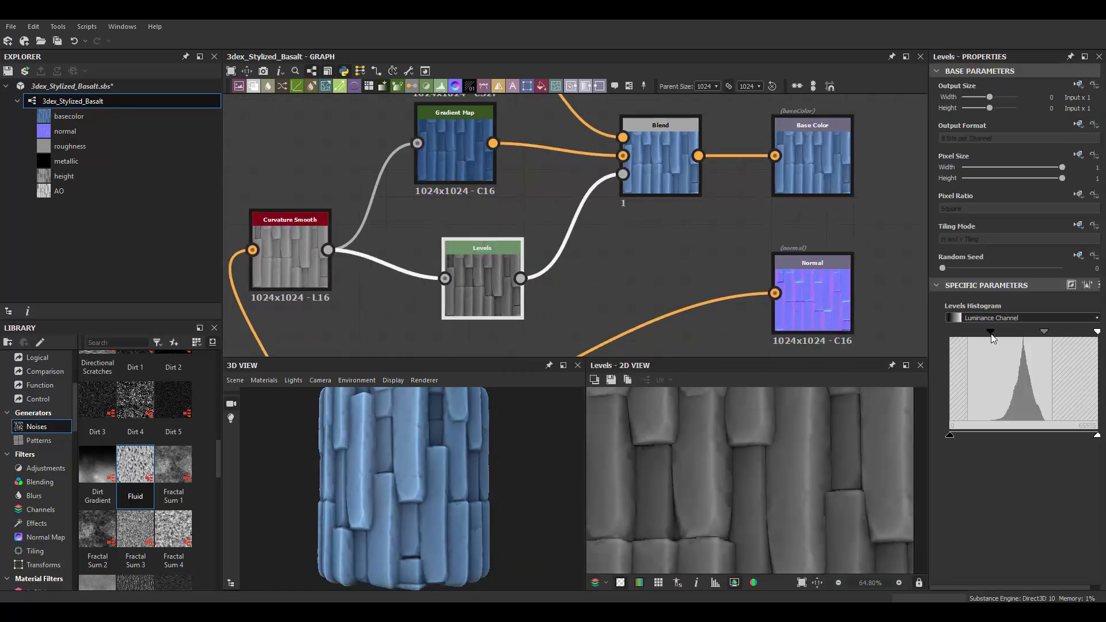
pyautogui.moveTo(1097, 331); pyautogui.dragTo(1035, 333)
# Step: Preview the Blend result and set the Uniform Color to cyan (88, 249, 255)
pyautogui.scroll(-2, 749, 460)
pyautogui.scroll(3, 430, 478)
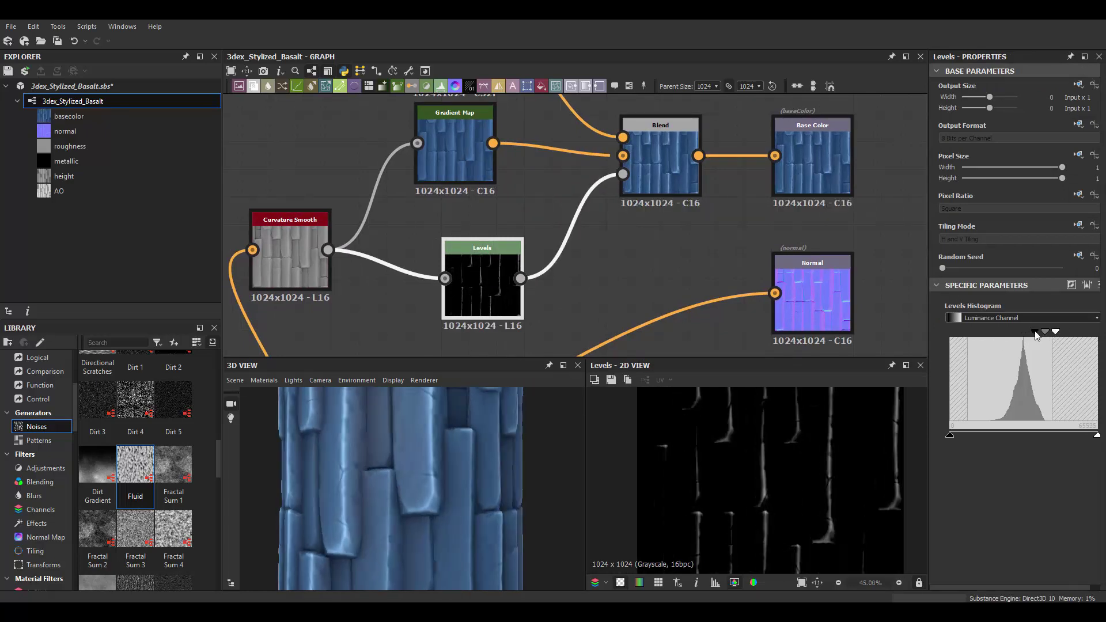
pyautogui.scroll(-2, 465, 475)
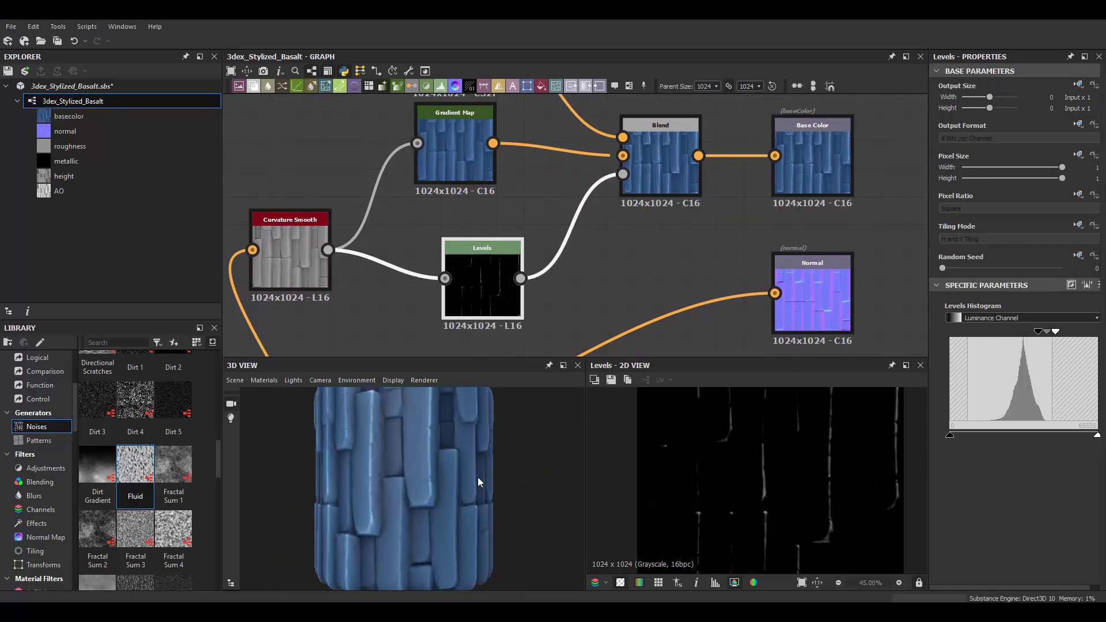
pyautogui.doubleClick(645, 167)
pyautogui.moveTo(645, 173); pyautogui.dragTo(640, 324, button='middle')
pyautogui.doubleClick(458, 204)
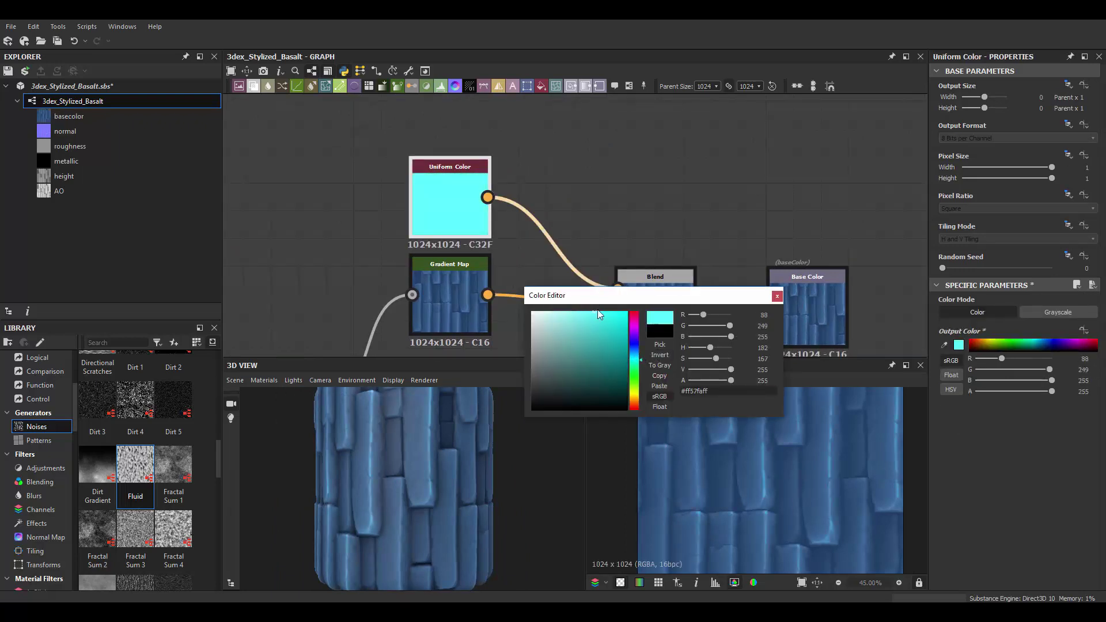
# Step: Confirm the cyan colour and set the edge-highlight Blend opacity to 0.2
pyautogui.click(777, 296)
pyautogui.click(679, 293)
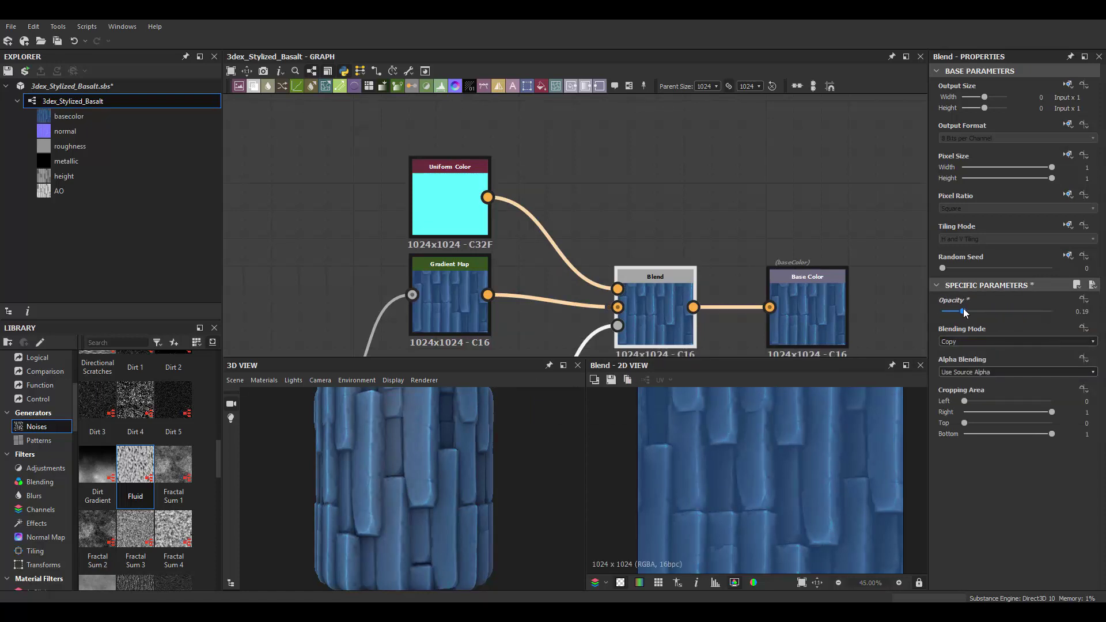
pyautogui.moveTo(963, 311); pyautogui.dragTo(964, 311)
pyautogui.moveTo(402, 486); pyautogui.dragTo(495, 460)
pyautogui.scroll(-3, 806, 473)
pyautogui.scroll(1, 869, 462)
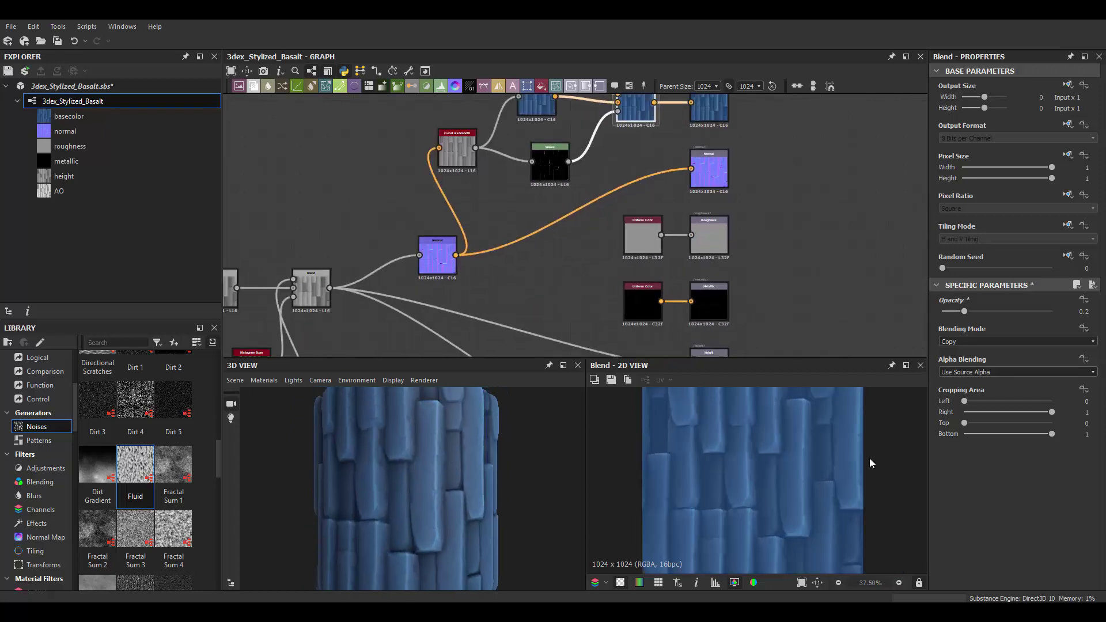
pyautogui.scroll(-2, 829, 455)
pyautogui.scroll(3, 663, 262)
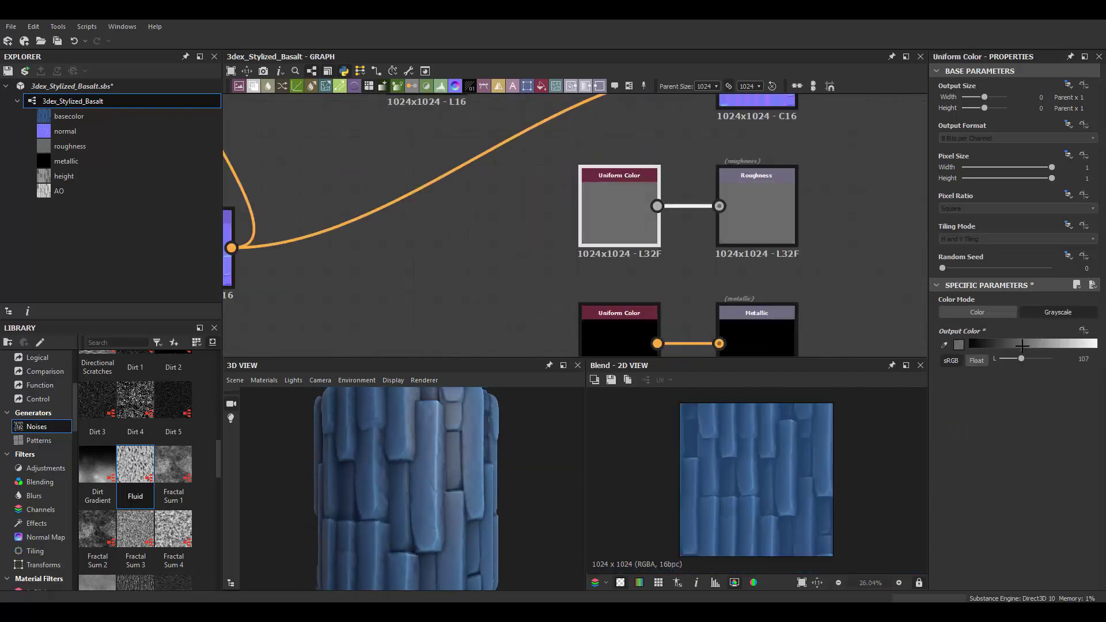
# Step: Lighten the roughness Uniform Color grey to about 124
pyautogui.moveTo(426, 479)
pyautogui.mouseDown()
pyautogui.moveTo(477, 472)
pyautogui.moveTo(426, 462)
pyautogui.moveTo(445, 457)
pyautogui.mouseUp()
pyautogui.click(1030, 346)
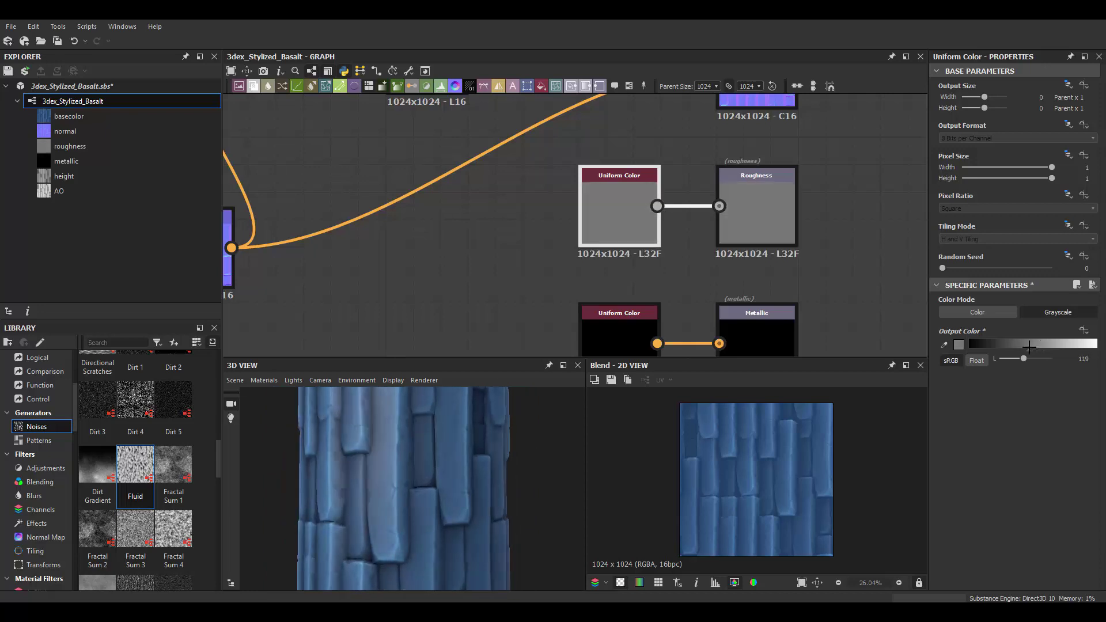
pyautogui.scroll(-3, 495, 484)
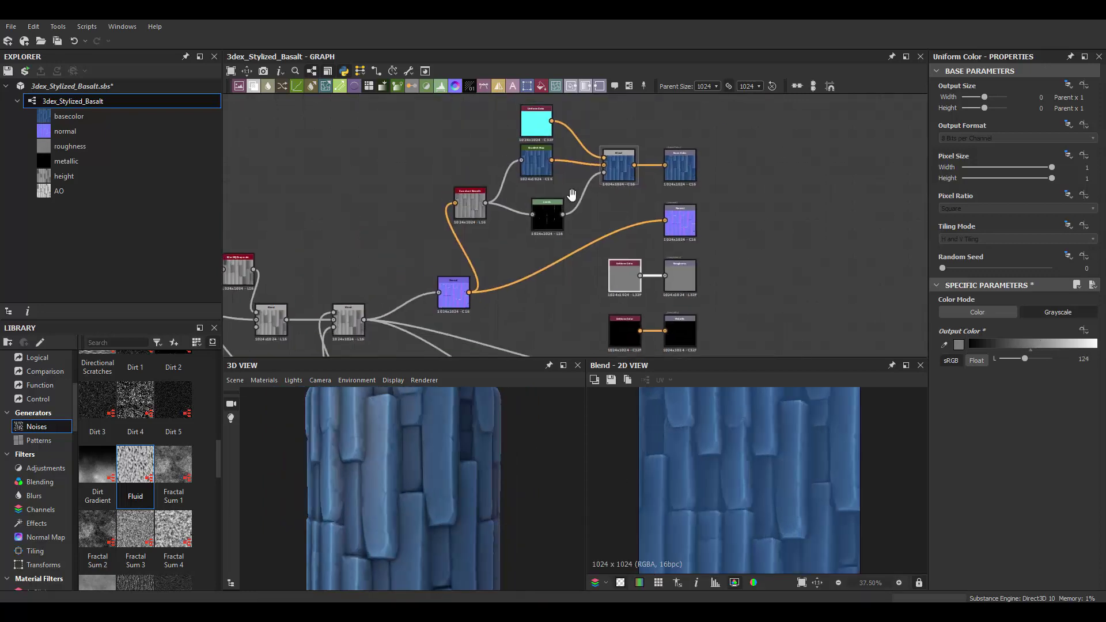
pyautogui.scroll(4, 543, 266)
# Step: Shrink the HBAO ambient occlusion Radius to 0.11
pyautogui.doubleClick(527, 319)
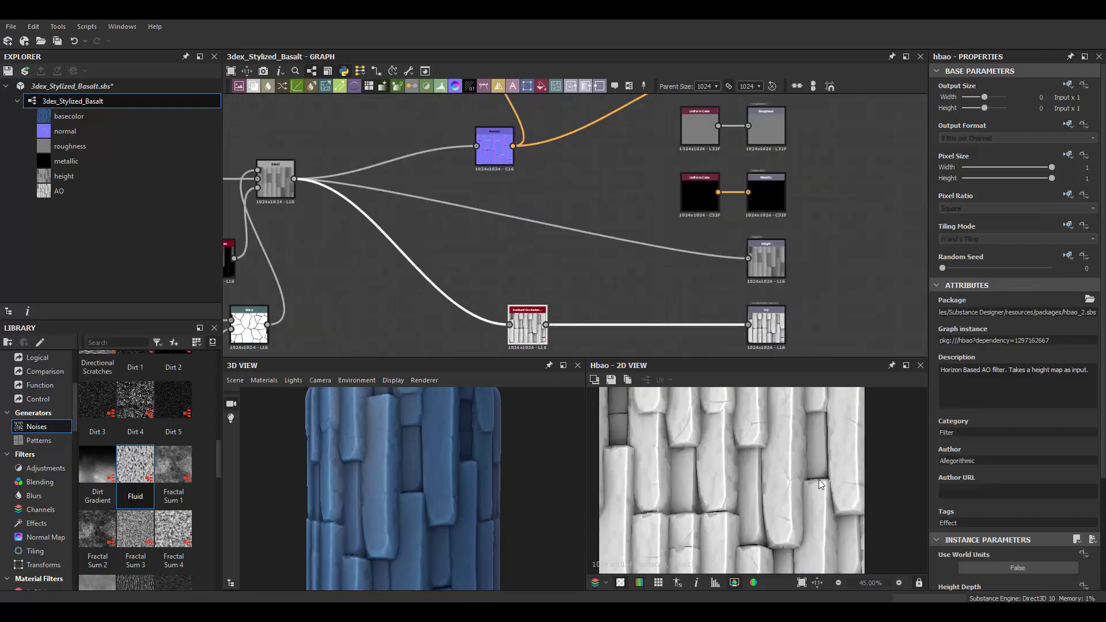
pyautogui.moveTo(527, 320); pyautogui.dragTo(631, 201)
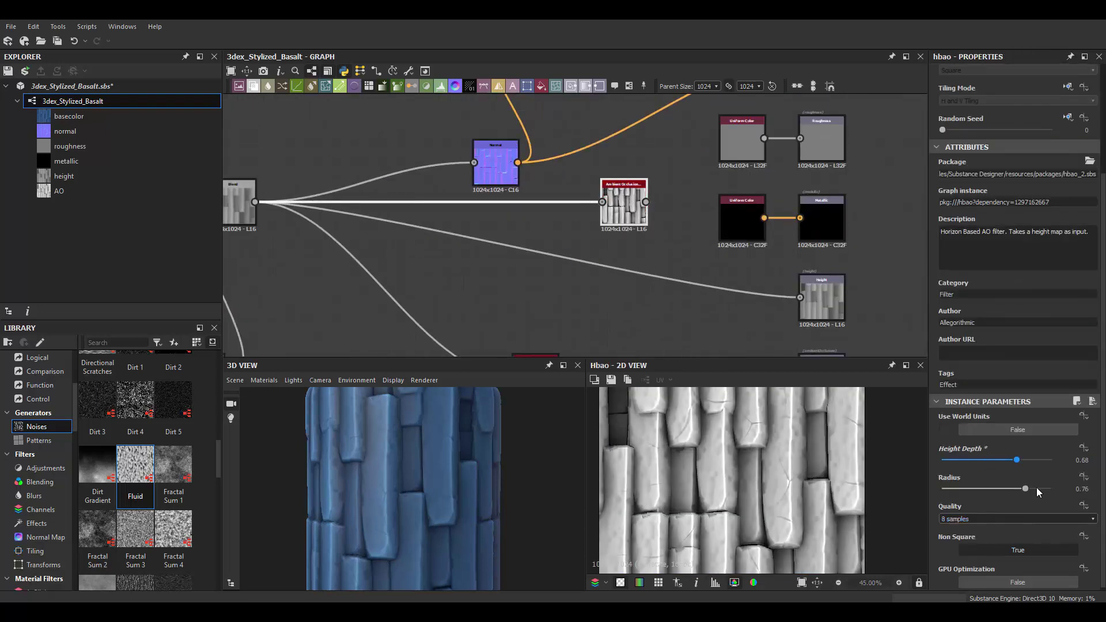
pyautogui.moveTo(984, 488); pyautogui.dragTo(949, 488)
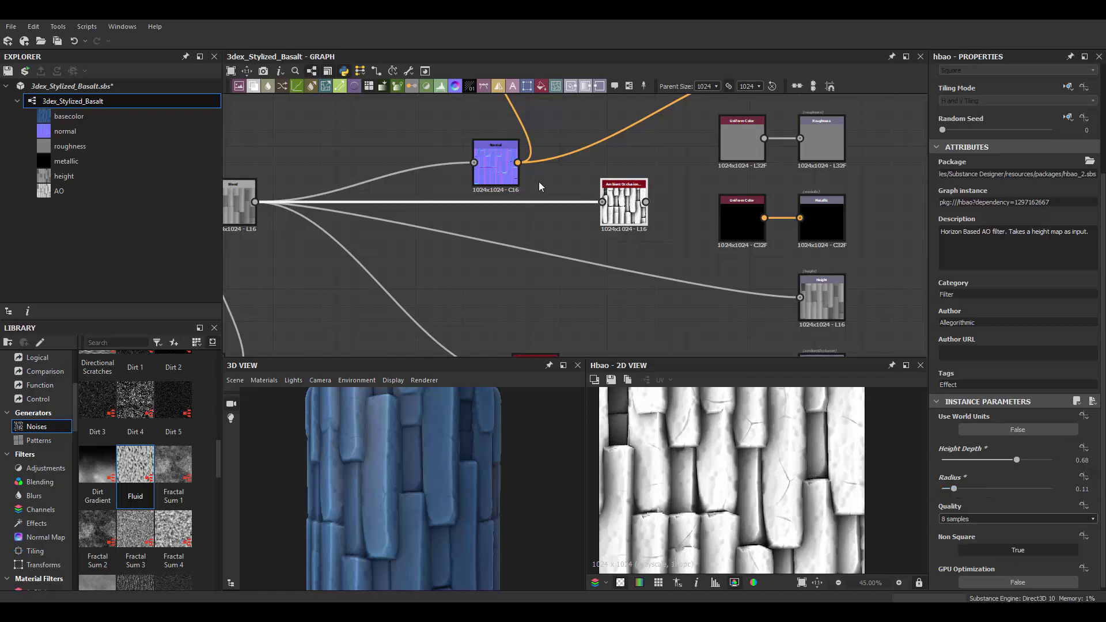
pyautogui.moveTo(539, 185); pyautogui.dragTo(479, 320, button='middle')
pyautogui.scroll(-2, 479, 320)
pyautogui.scroll(2, 649, 197)
# Step: Duplicate the cyan Uniform Color as green and feed it into a new Blend before Base Color
pyautogui.click(459, 169)
pyautogui.hotkey('ctrl', 'd')
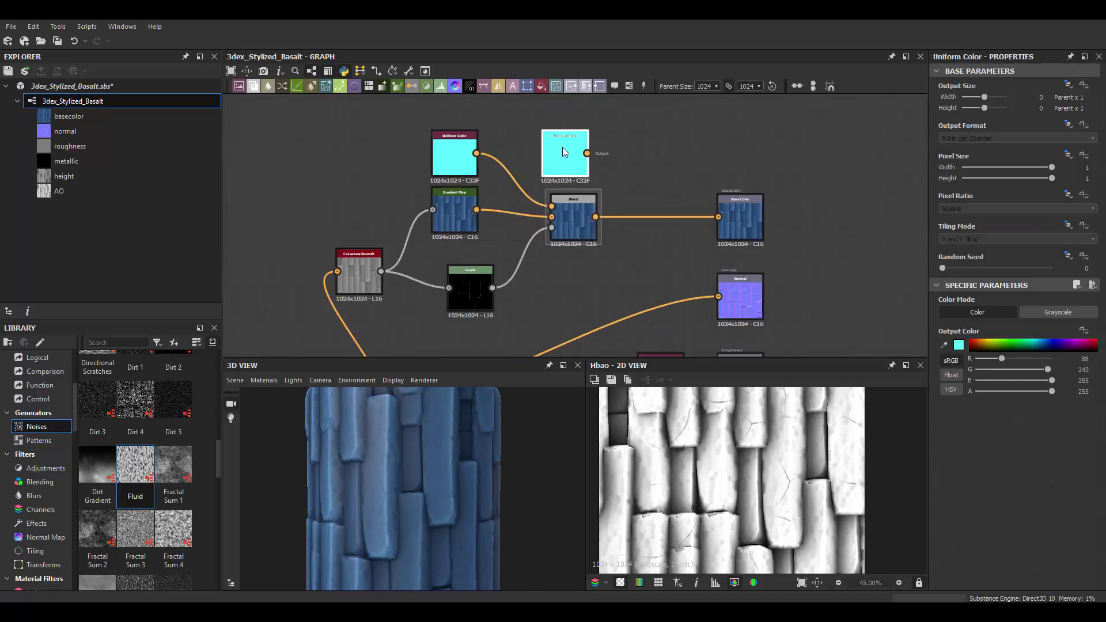
pyautogui.doubleClick(562, 147)
pyautogui.click(959, 345)
pyautogui.click(634, 375)
pyautogui.click(777, 296)
pyautogui.moveTo(587, 153); pyautogui.dragTo(651, 240)
pyautogui.click(668, 259)
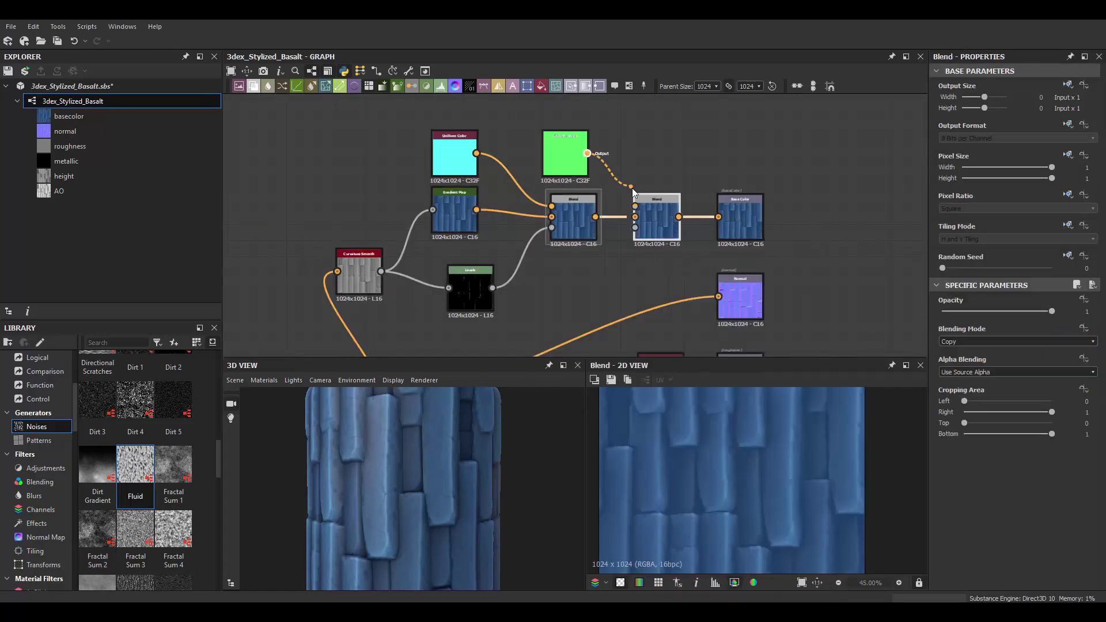
pyautogui.moveTo(560, 309); pyautogui.dragTo(609, 182, button='middle')
# Step: Use an inverted, contrast-boosted Levels of the ambient occlusion as the new Blend's mask
pyautogui.hotkey('ctrl', 'v')
pyautogui.moveTo(609, 318); pyautogui.dragTo(604, 176)
pyautogui.moveTo(588, 308); pyautogui.dragTo(506, 308)
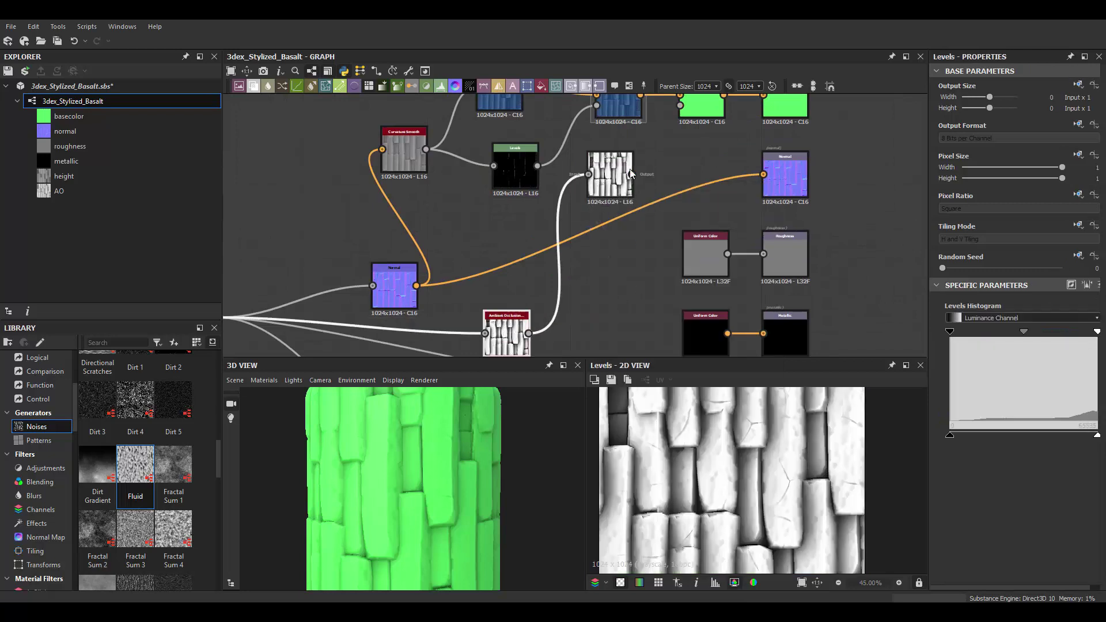
pyautogui.moveTo(662, 202); pyautogui.dragTo(651, 229, button='middle')
pyautogui.moveTo(634, 204); pyautogui.dragTo(668, 134)
pyautogui.moveTo(952, 436); pyautogui.dragTo(1097, 436)
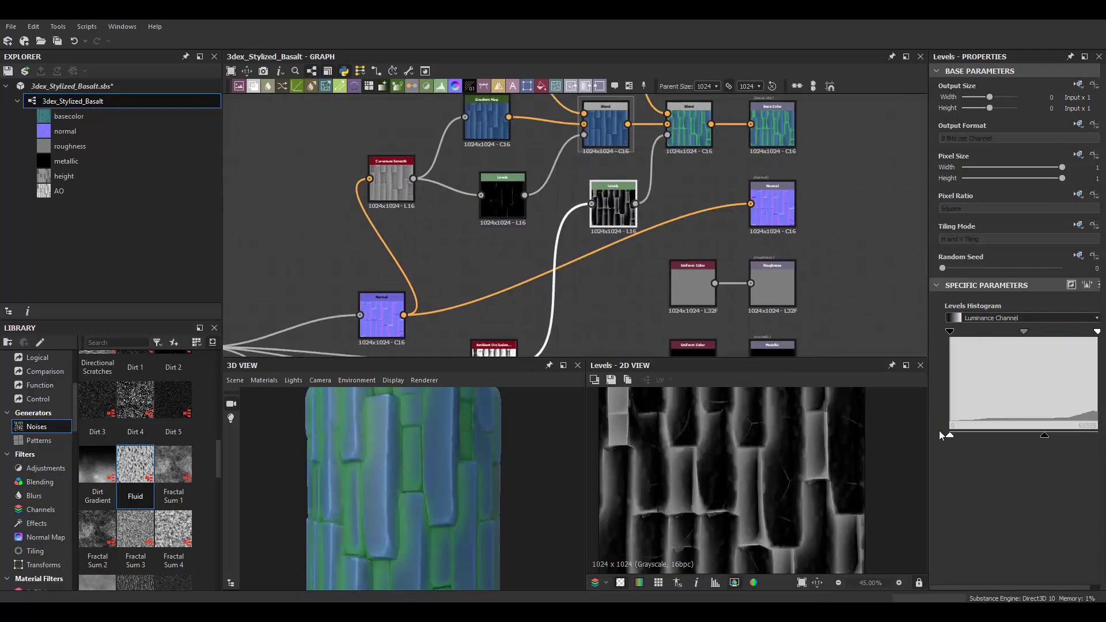
pyautogui.moveTo(606, 238); pyautogui.dragTo(548, 294, button='middle')
pyautogui.moveTo(956, 332); pyautogui.dragTo(950, 332)
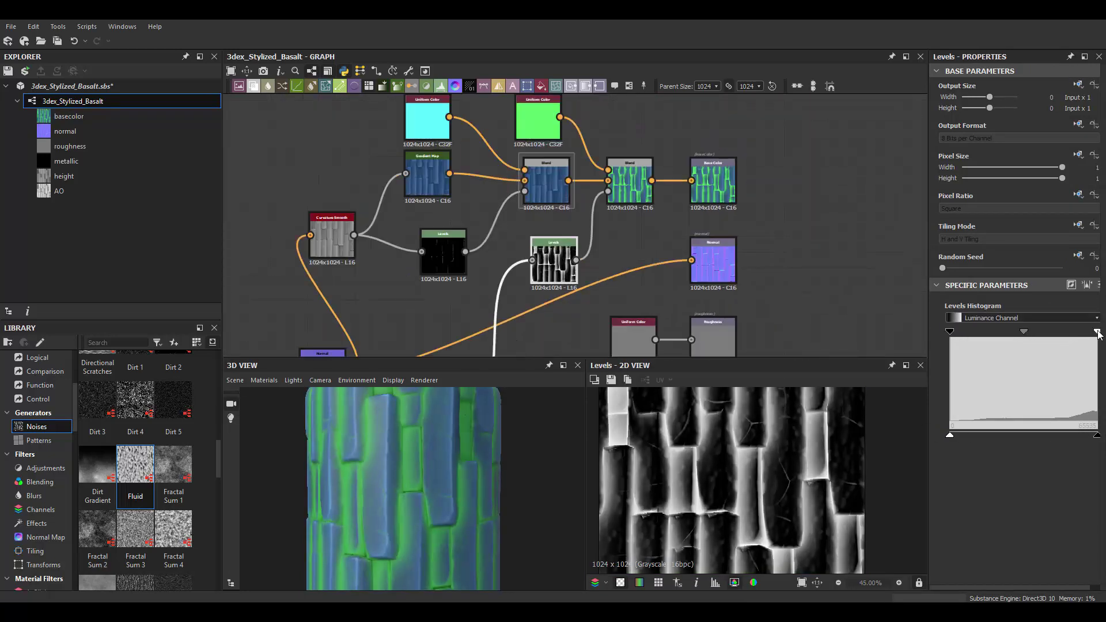
pyautogui.moveTo(1097, 331); pyautogui.dragTo(1062, 332)
# Step: Tweak the green variation colour
pyautogui.scroll(1, 598, 239)
pyautogui.scroll(2, 598, 238)
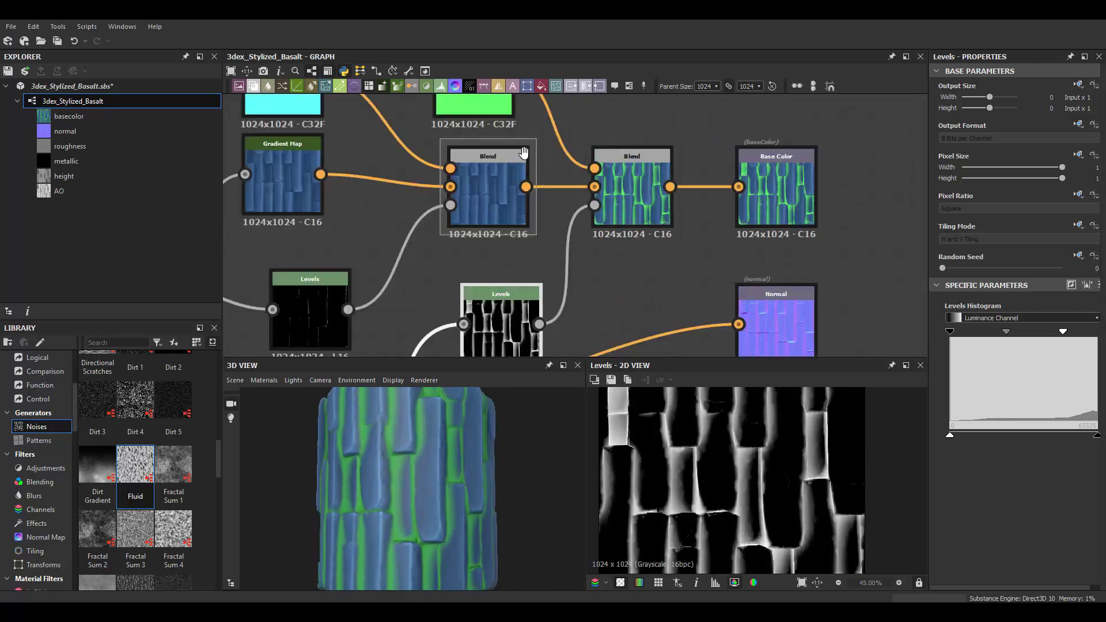
pyautogui.moveTo(461, 173); pyautogui.dragTo(449, 248, button='middle')
pyautogui.click(452, 155)
pyautogui.click(958, 345)
pyautogui.moveTo(576, 323)
pyautogui.mouseDown()
pyautogui.moveTo(516, 308)
pyautogui.moveTo(584, 315)
pyautogui.mouseUp()
pyautogui.click(777, 296)
# Step: Switch the green Blend to Multiply mode and adjust its opacity
pyautogui.click(610, 271)
pyautogui.moveTo(1051, 312); pyautogui.dragTo(973, 312)
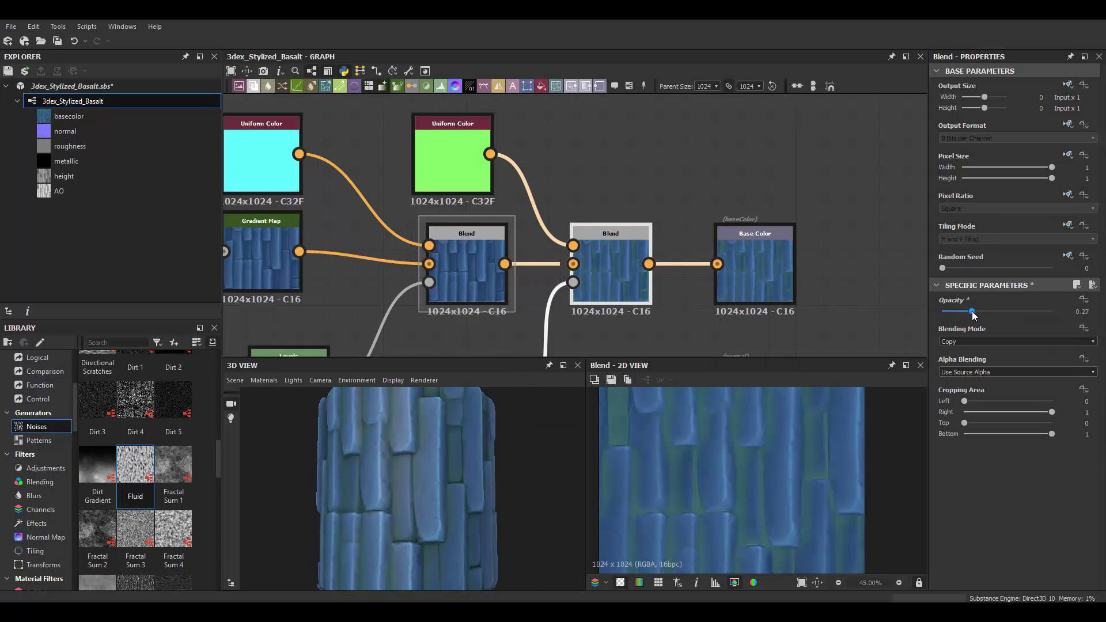
pyautogui.press('Down')
pyautogui.press('Down')
pyautogui.press('Down')
pyautogui.press('Down')
pyautogui.press('Down')
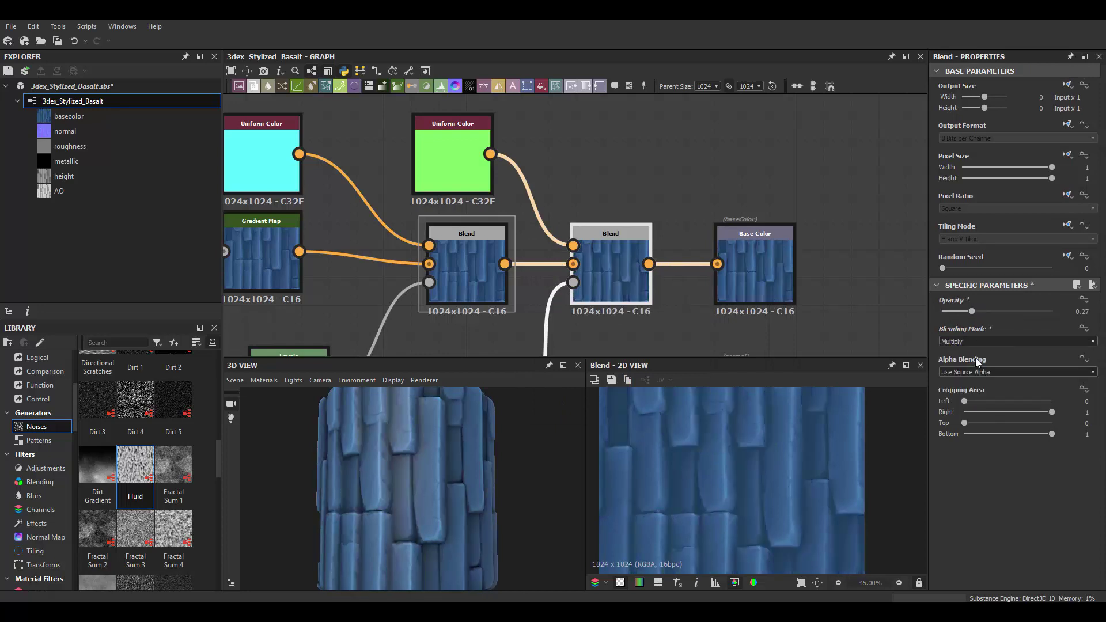
pyautogui.press('Up')
pyautogui.press('Up')
pyautogui.moveTo(972, 311); pyautogui.dragTo(981, 311)
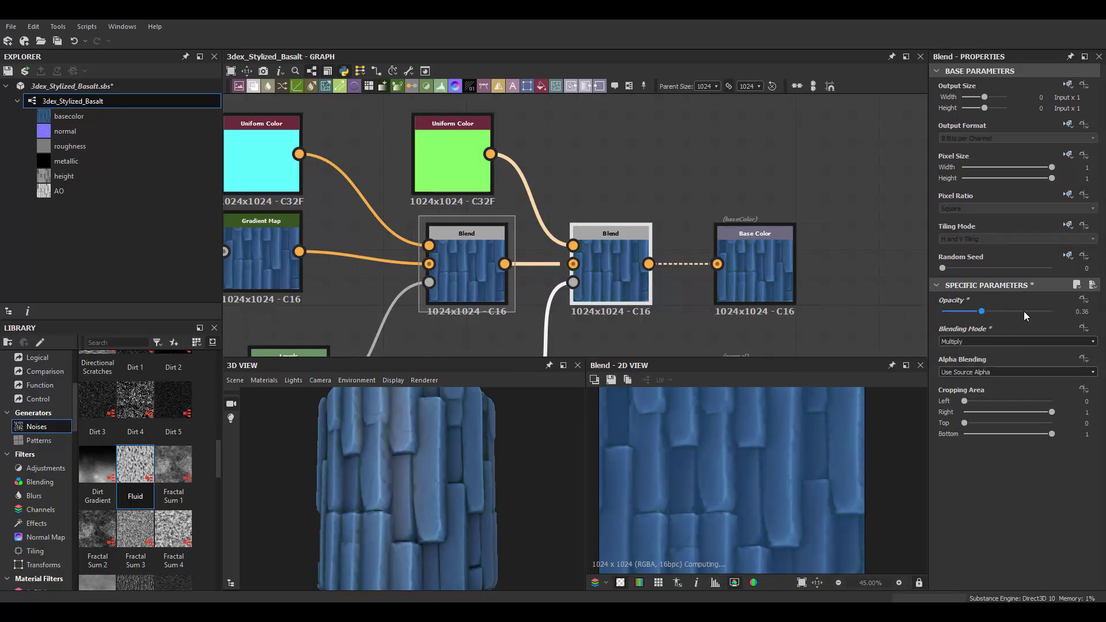
# Step: Pick a new green shade and settle the green Blend opacity at 0.3
pyautogui.doubleClick(478, 172)
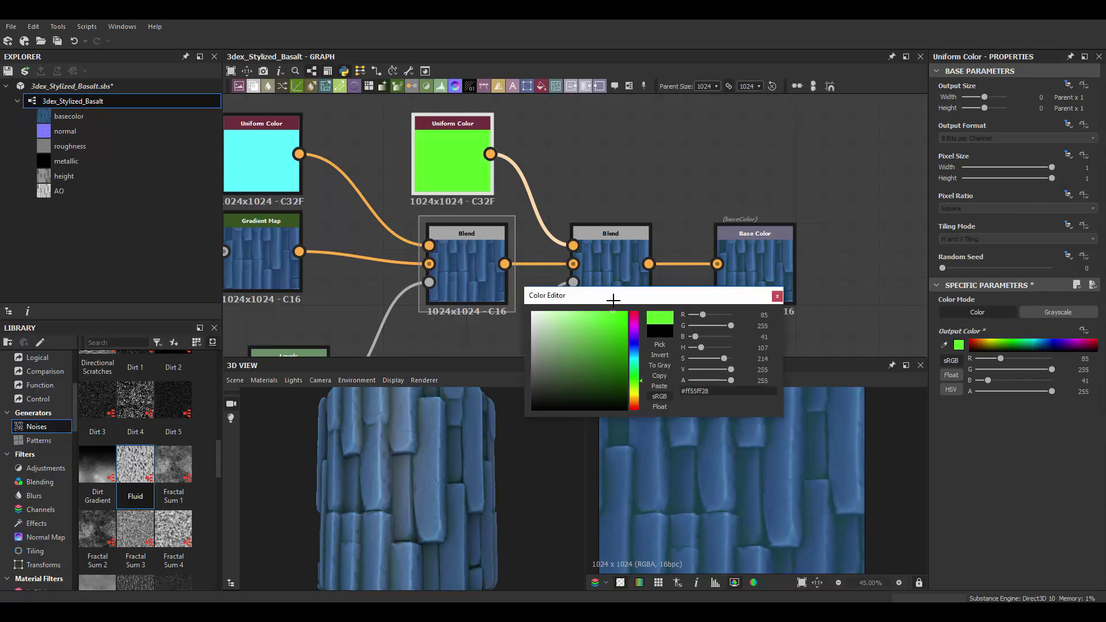
pyautogui.click(777, 296)
pyautogui.moveTo(419, 474); pyautogui.dragTo(459, 474)
pyautogui.click(618, 265)
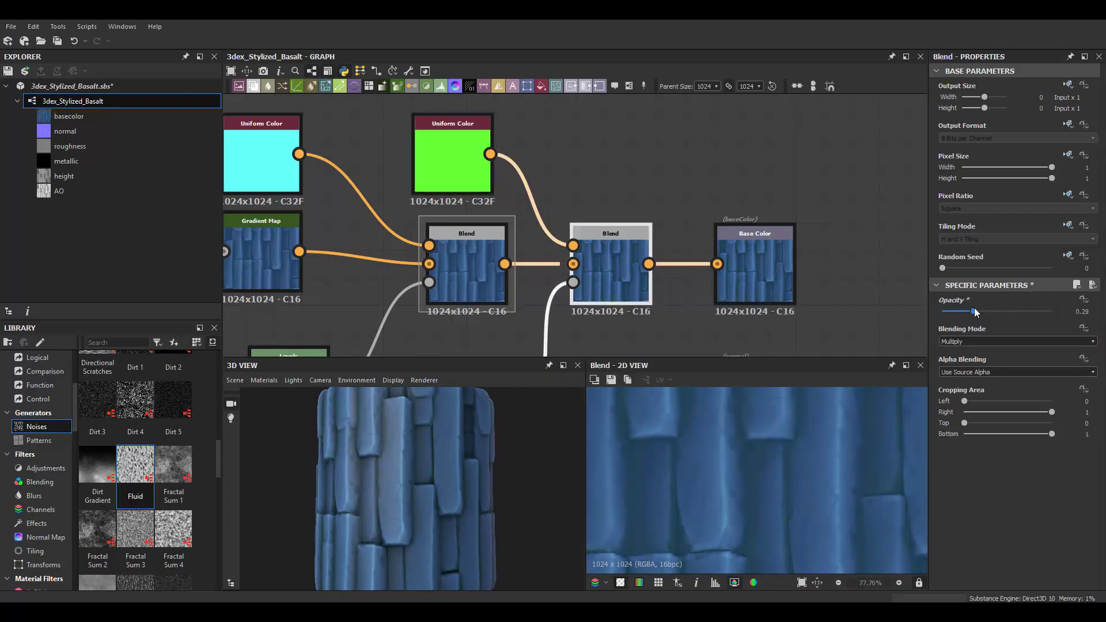
pyautogui.moveTo(977, 311); pyautogui.dragTo(975, 311)
pyautogui.scroll(-5, 722, 508)
pyautogui.moveTo(403, 483); pyautogui.dragTo(461, 485)
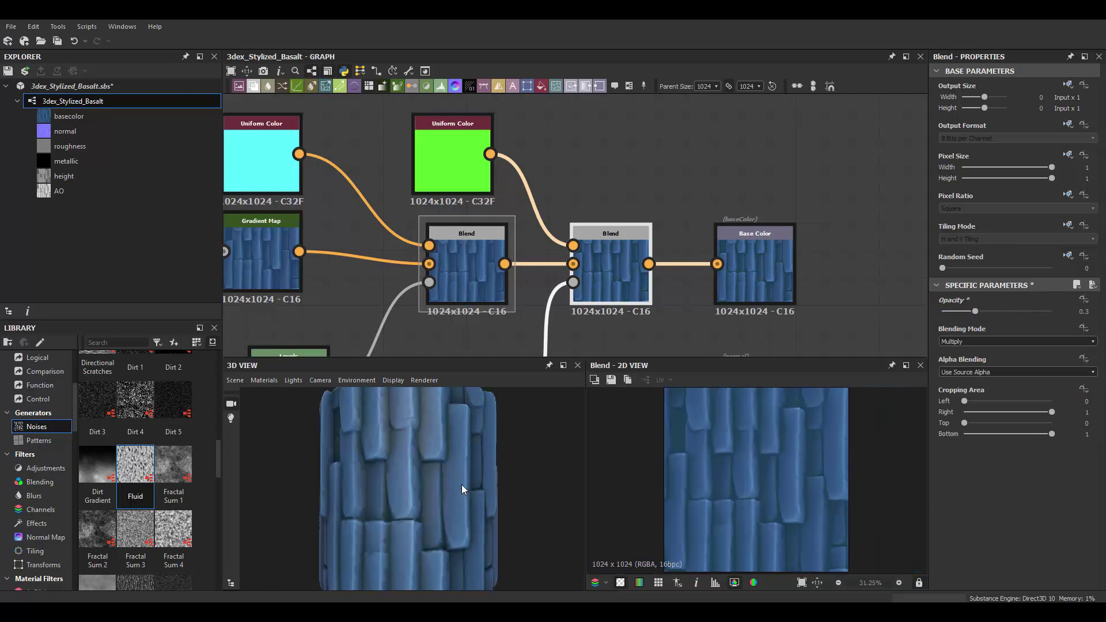
pyautogui.scroll(-4, 512, 282)
pyautogui.moveTo(495, 270); pyautogui.dragTo(538, 228)
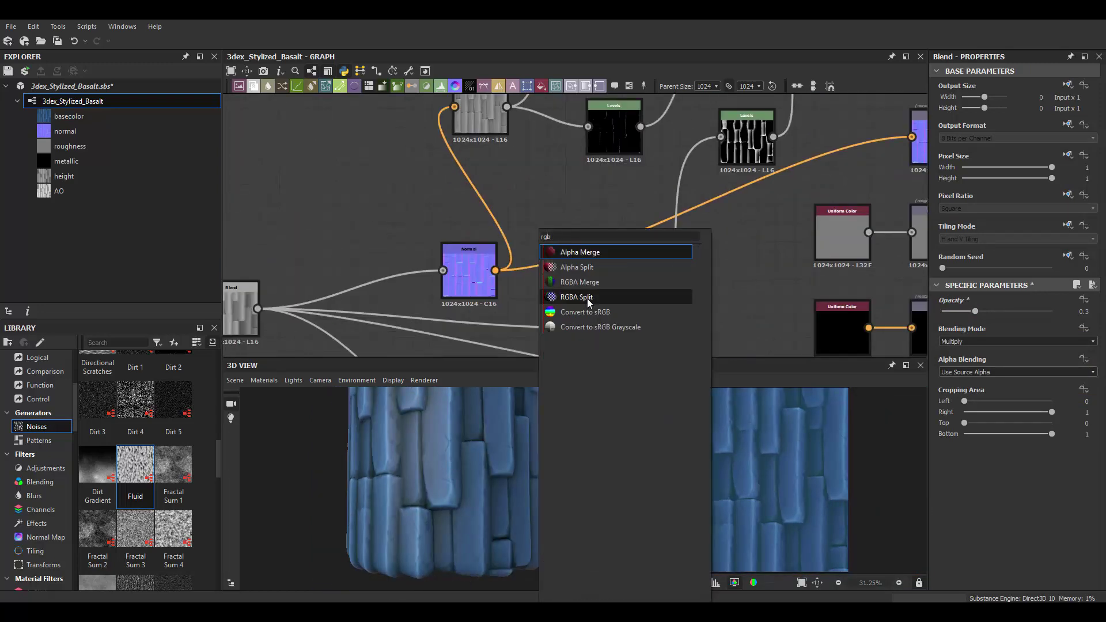
pyautogui.click(579, 298)
pyautogui.scroll(3, 561, 219)
pyautogui.click(584, 178)
pyautogui.click(584, 200)
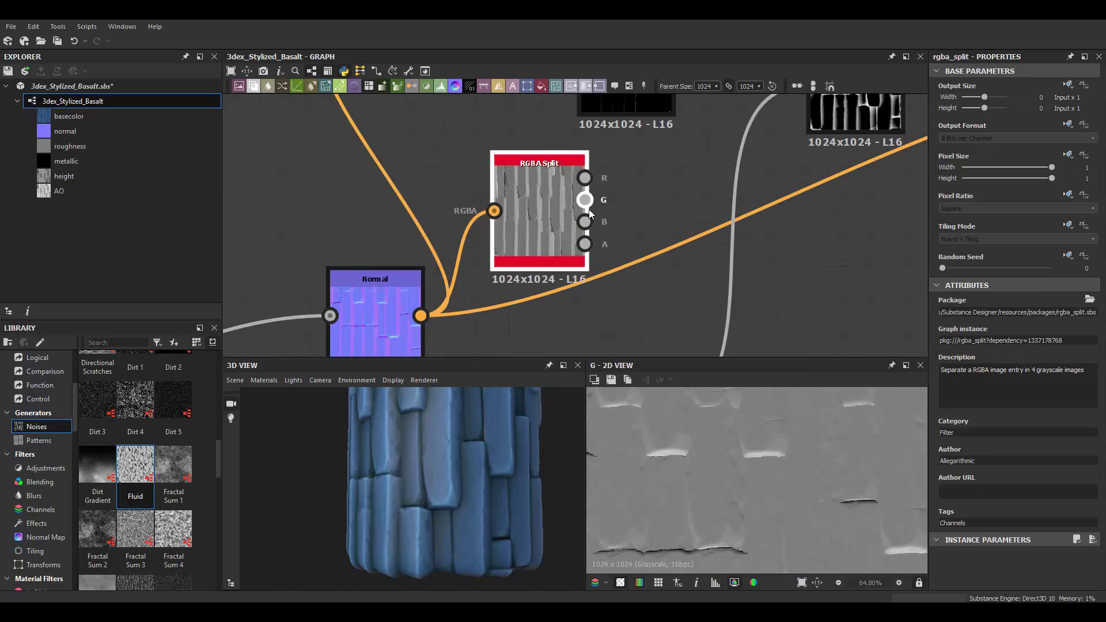
pyautogui.click(584, 222)
pyautogui.scroll(-1, 588, 244)
pyautogui.moveTo(574, 226); pyautogui.dragTo(713, 262)
pyautogui.click(755, 278)
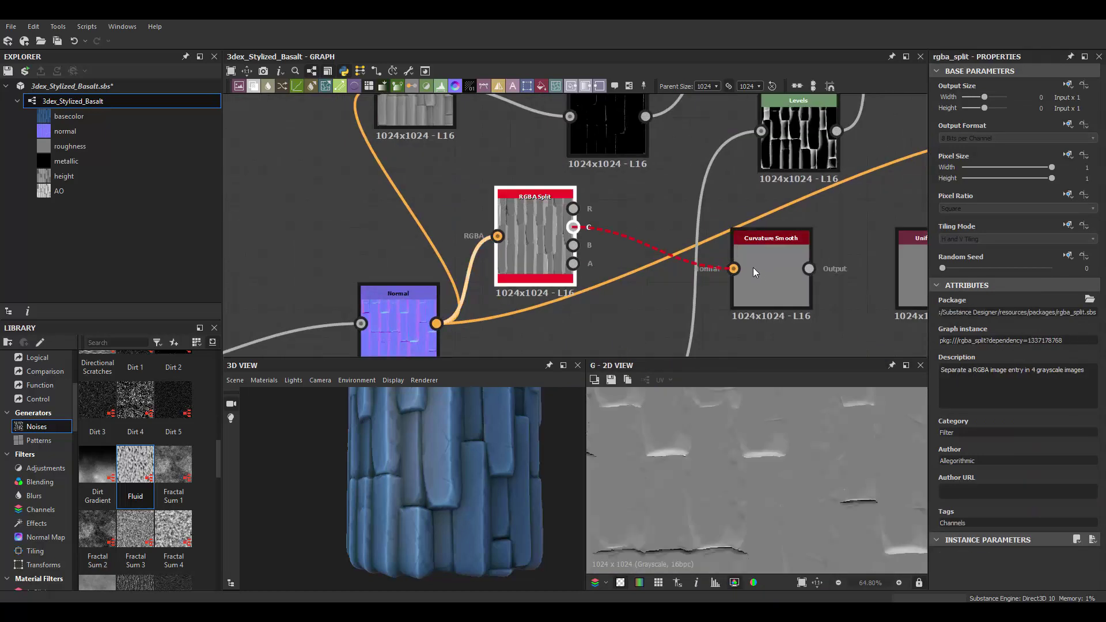
pyautogui.press('Delete')
pyautogui.press('space')
pyautogui.write('his')
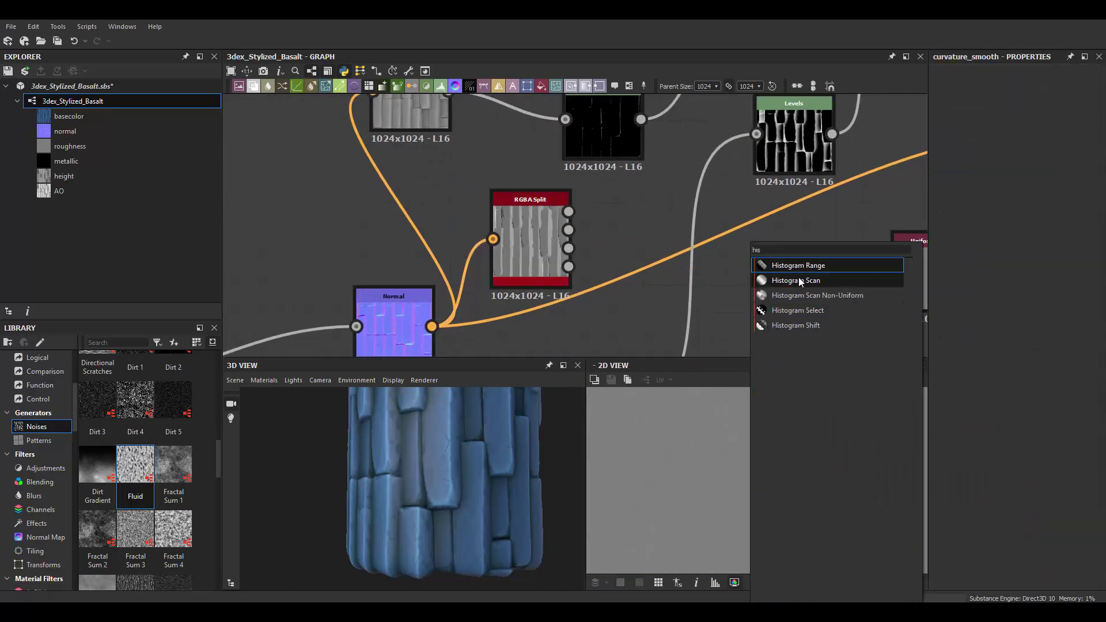
pyautogui.click(801, 415)
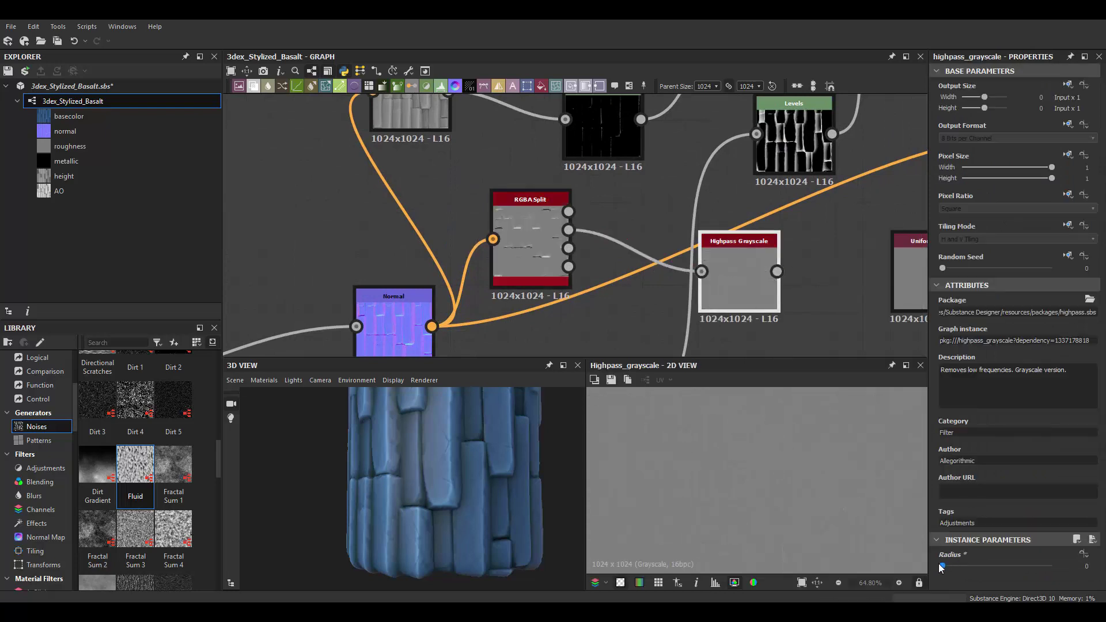
pyautogui.moveTo(734, 264); pyautogui.dragTo(737, 268)
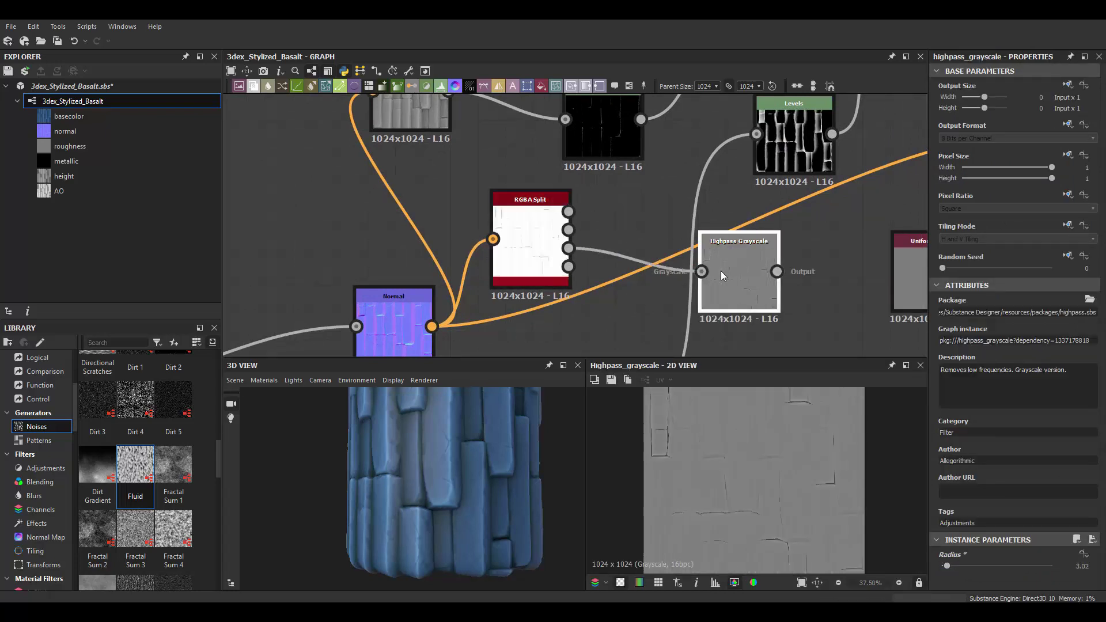
pyautogui.hotkey('ctrl', 'z')
pyautogui.hotkey('ctrl', 'z')
pyautogui.hotkey('ctrl', 'z')
pyautogui.scroll(-2, 576, 260)
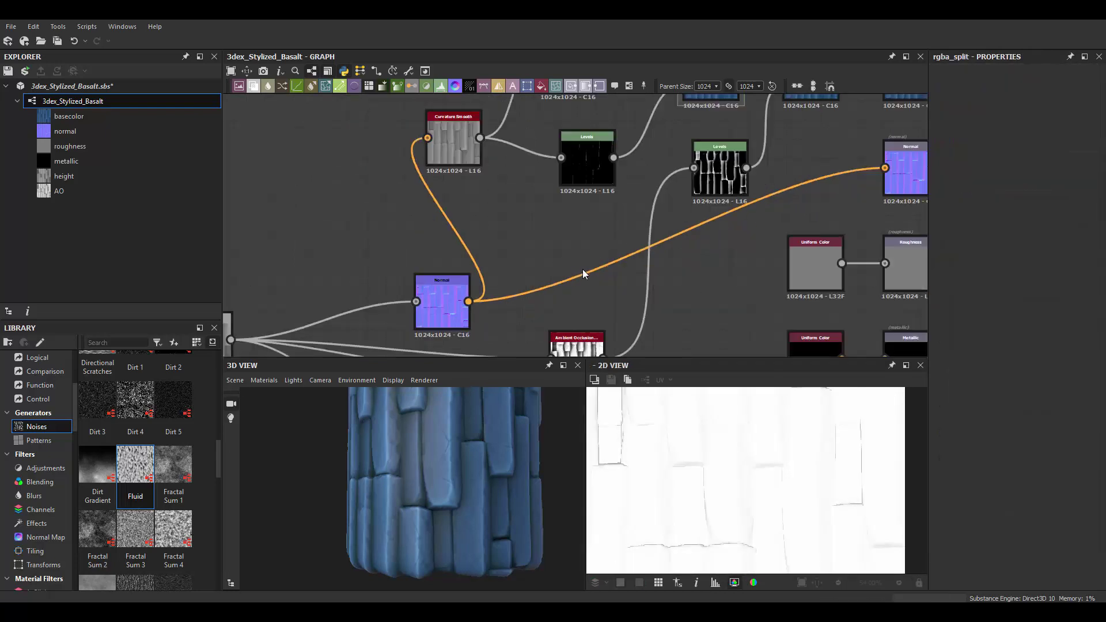
pyautogui.moveTo(454, 477)
pyautogui.mouseDown()
pyautogui.moveTo(448, 468)
pyautogui.moveTo(523, 493)
pyautogui.moveTo(444, 471)
pyautogui.mouseUp()
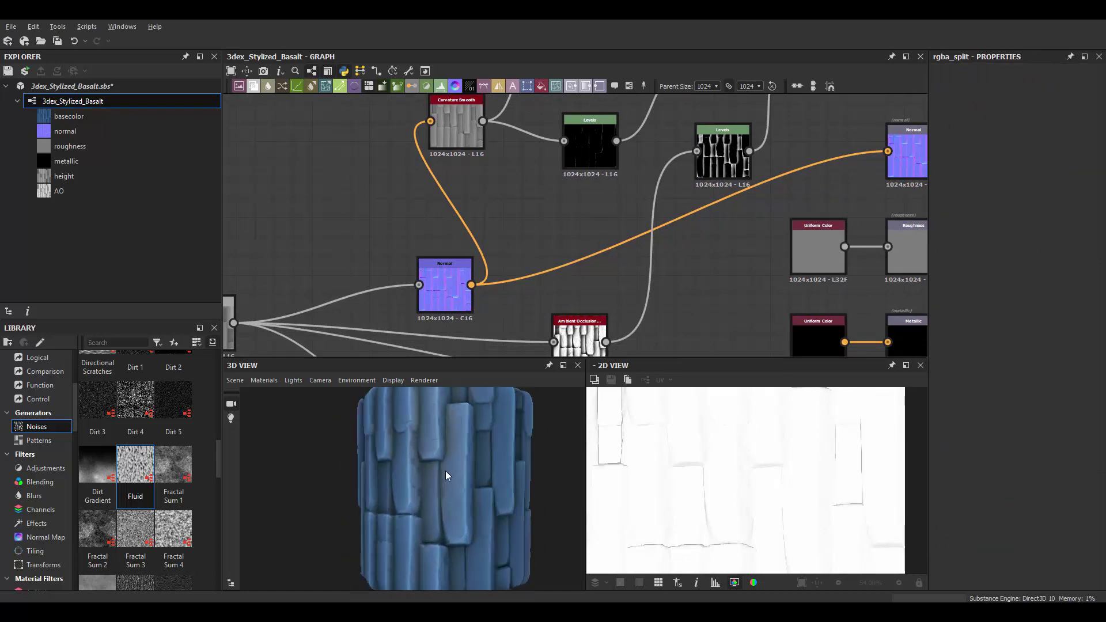
# Step: Preview the final color Blend and survey the upstream color nodes
pyautogui.moveTo(738, 156); pyautogui.dragTo(527, 260, button='middle')
pyautogui.doubleClick(599, 162)
pyautogui.scroll(-2, 771, 472)
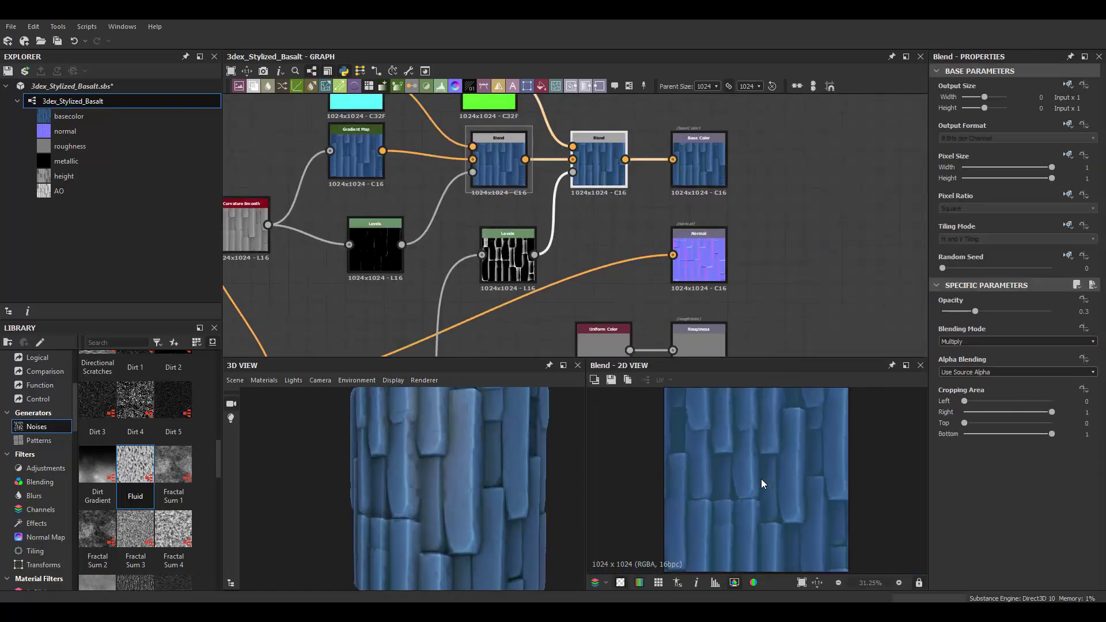
pyautogui.scroll(-1, 576, 231)
pyautogui.scroll(-3, 620, 197)
pyautogui.moveTo(621, 176); pyautogui.dragTo(621, 197, button='middle')
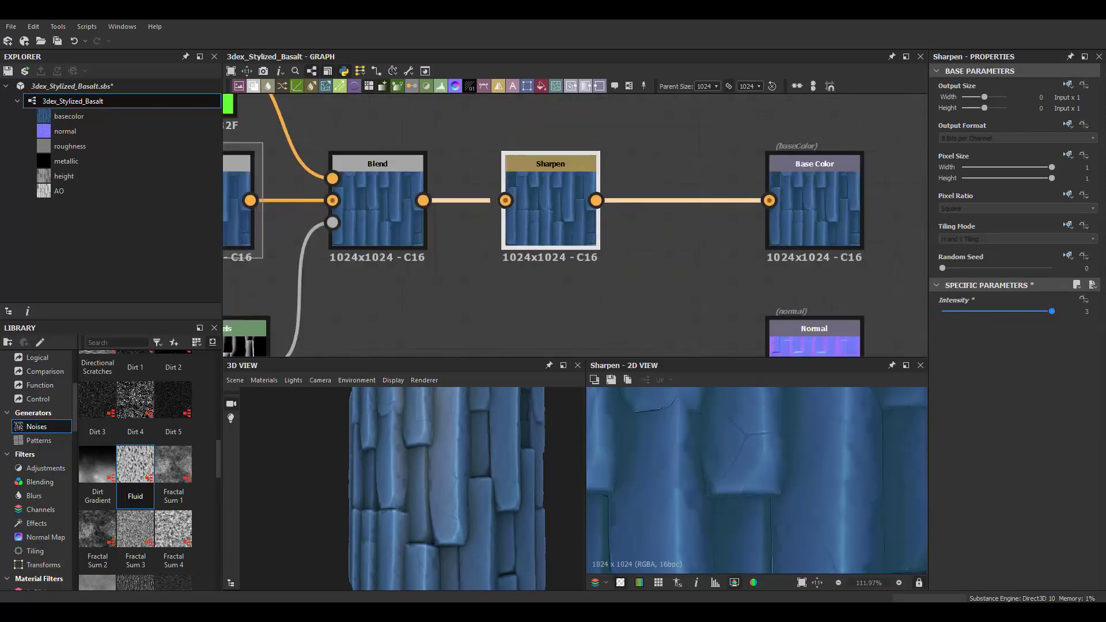
pyautogui.scroll(-2, 562, 237)
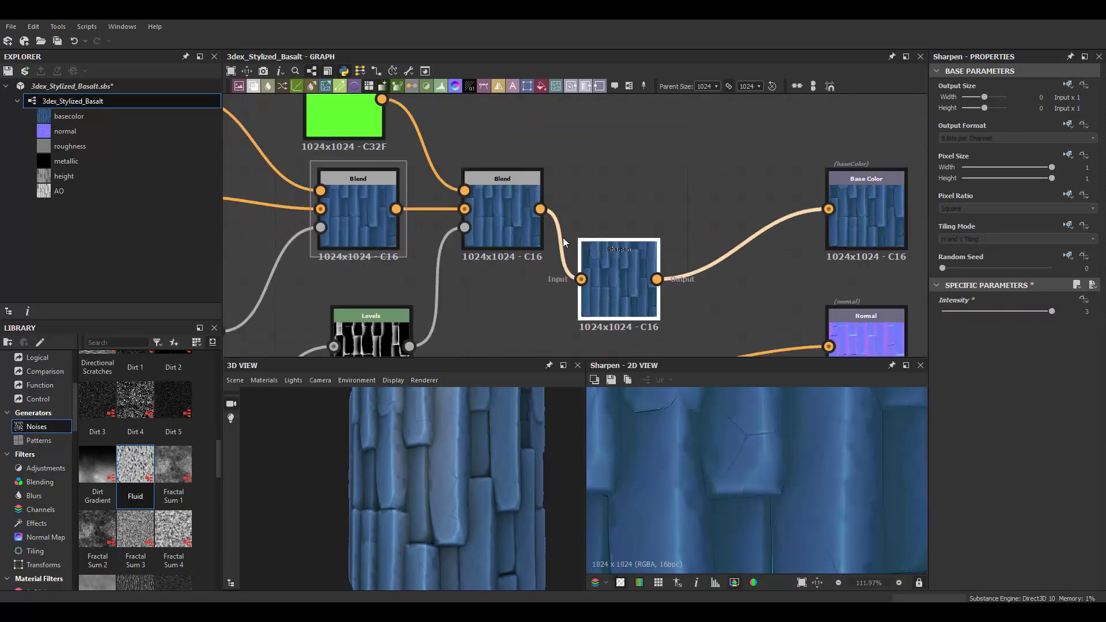
pyautogui.moveTo(562, 237); pyautogui.dragTo(694, 241, button='middle')
pyautogui.scroll(1, 500, 305)
# Step: Rewire and then delete the Sharpen node from the Blend chain
pyautogui.moveTo(460, 318); pyautogui.dragTo(805, 282)
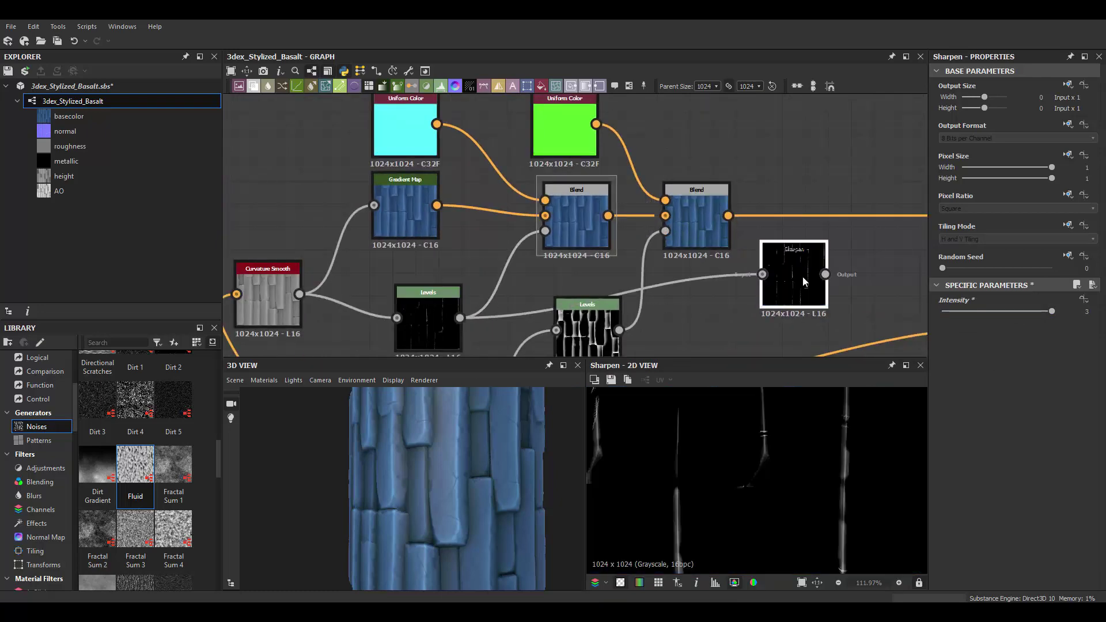
pyautogui.moveTo(551, 242); pyautogui.dragTo(545, 232)
pyautogui.scroll(3, 461, 468)
pyautogui.scroll(-2, 548, 237)
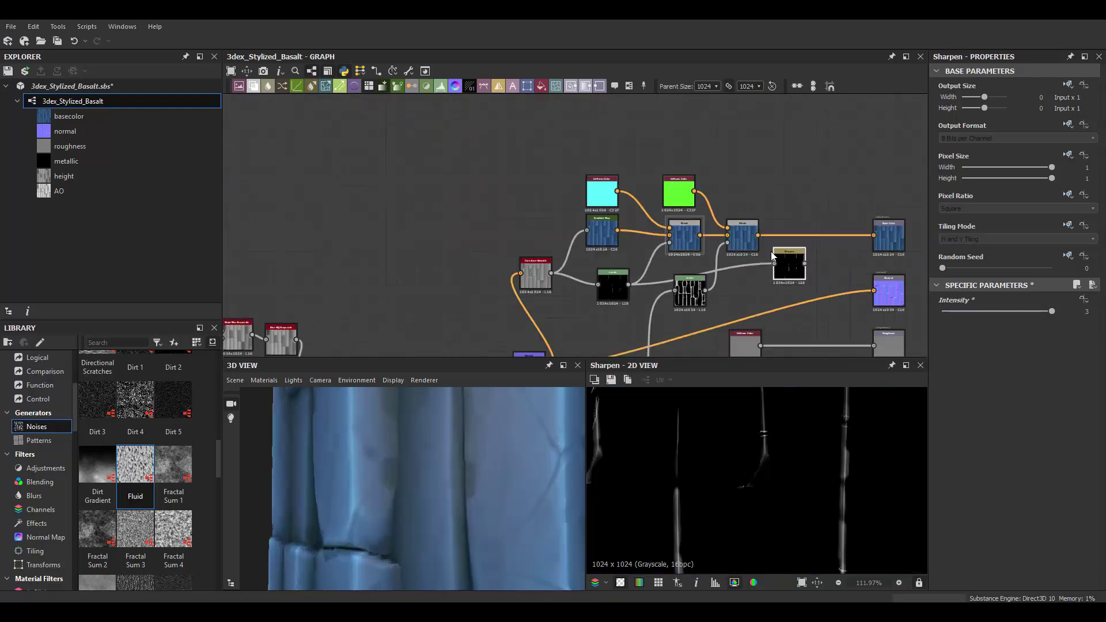
pyautogui.press('Delete')
pyautogui.scroll(2, 727, 213)
# Step: Insert an HSL node between the final Blend and Base Color, keeping Hue at 0.5
pyautogui.moveTo(617, 248); pyautogui.dragTo(710, 247)
pyautogui.write('hs')
pyautogui.press('Return')
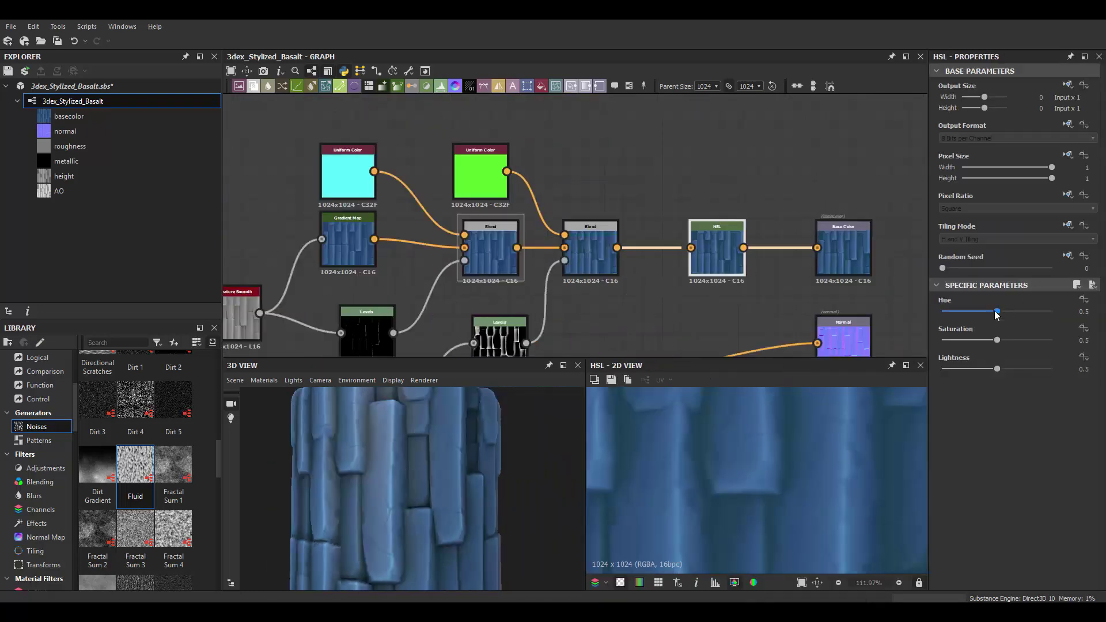
pyautogui.moveTo(998, 311); pyautogui.dragTo(1035, 311)
pyautogui.hotkey('ctrl', 'z')
pyautogui.hotkey('ctrl', 'z')
pyautogui.scroll(-1, 709, 267)
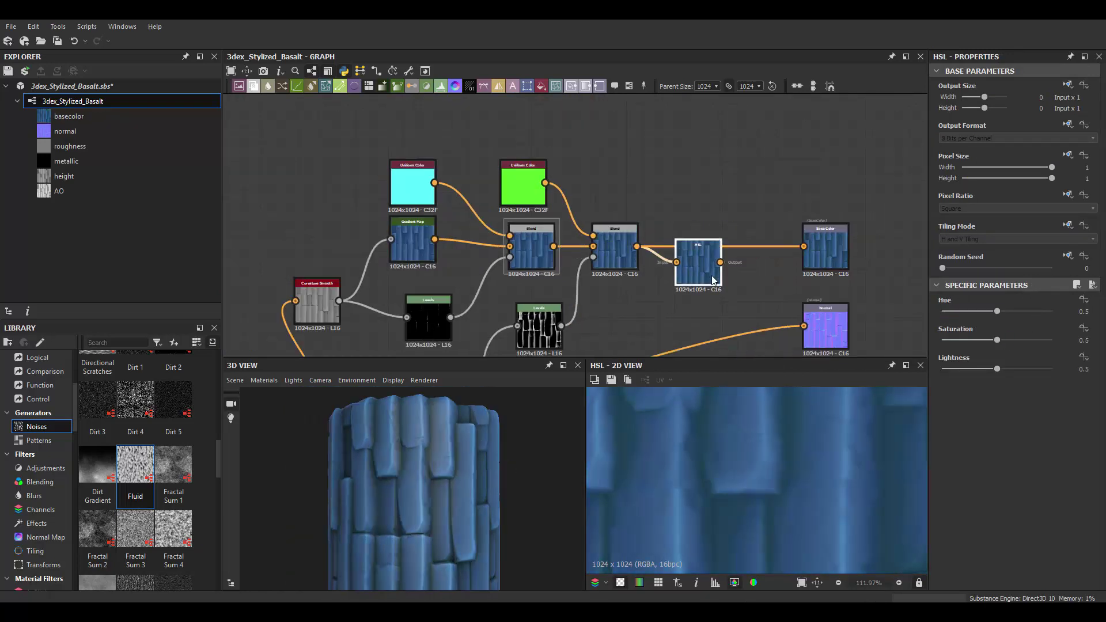
pyautogui.scroll(-3, 713, 277)
pyautogui.moveTo(713, 276); pyautogui.dragTo(483, 220, button='middle')
# Step: Set the Splatter Pattern Size to width 250 and height 950.98
pyautogui.scroll(3, 482, 220)
pyautogui.doubleClick(864, 209)
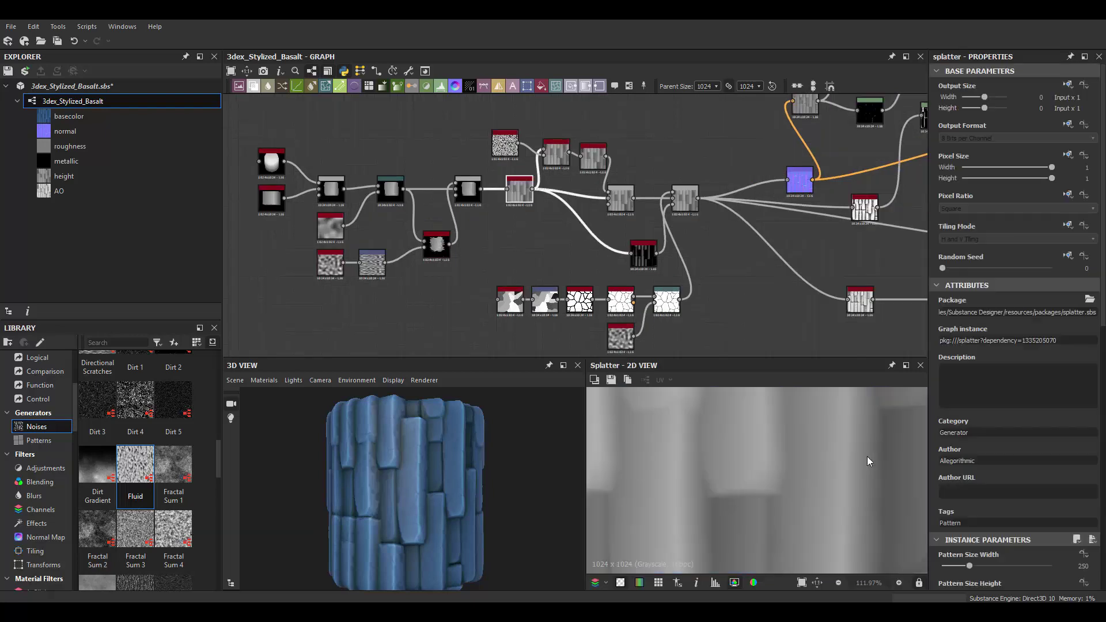
pyautogui.press('f')
pyautogui.scroll(-3, 1014, 415)
pyautogui.moveTo(965, 396)
pyautogui.mouseDown()
pyautogui.moveTo(1019, 396)
pyautogui.moveTo(970, 396)
pyautogui.mouseUp()
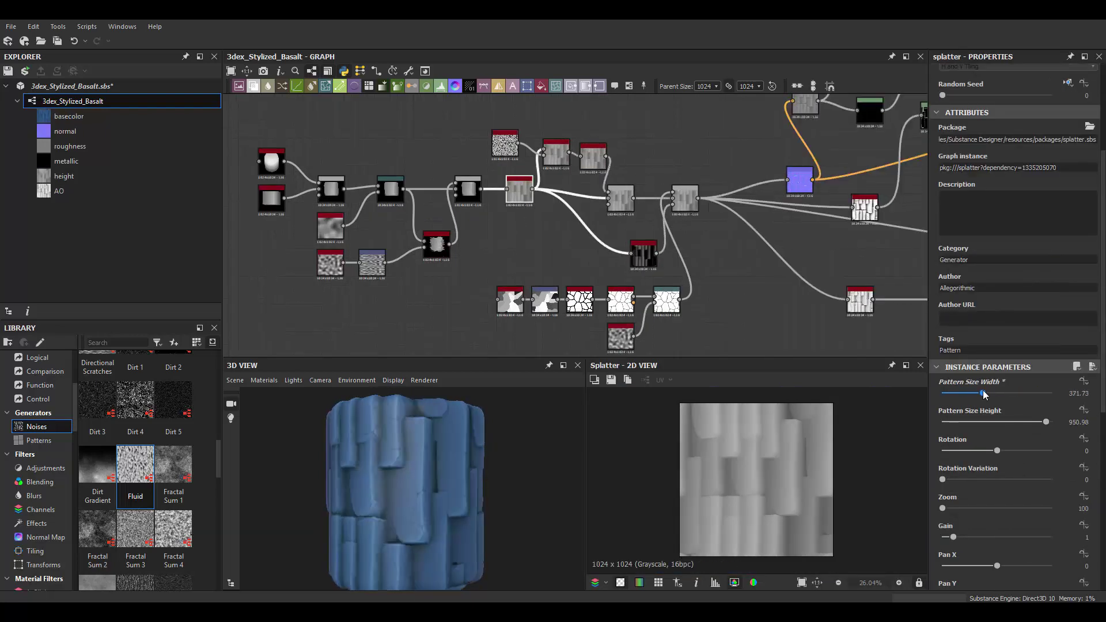
pyautogui.click(1044, 422)
pyautogui.moveTo(1043, 422)
pyautogui.mouseDown()
pyautogui.moveTo(1014, 422)
pyautogui.moveTo(1046, 422)
pyautogui.mouseUp()
# Step: Set Size Variation to 61.26 and raise the Luminance Variation
pyautogui.scroll(-2, 995, 478)
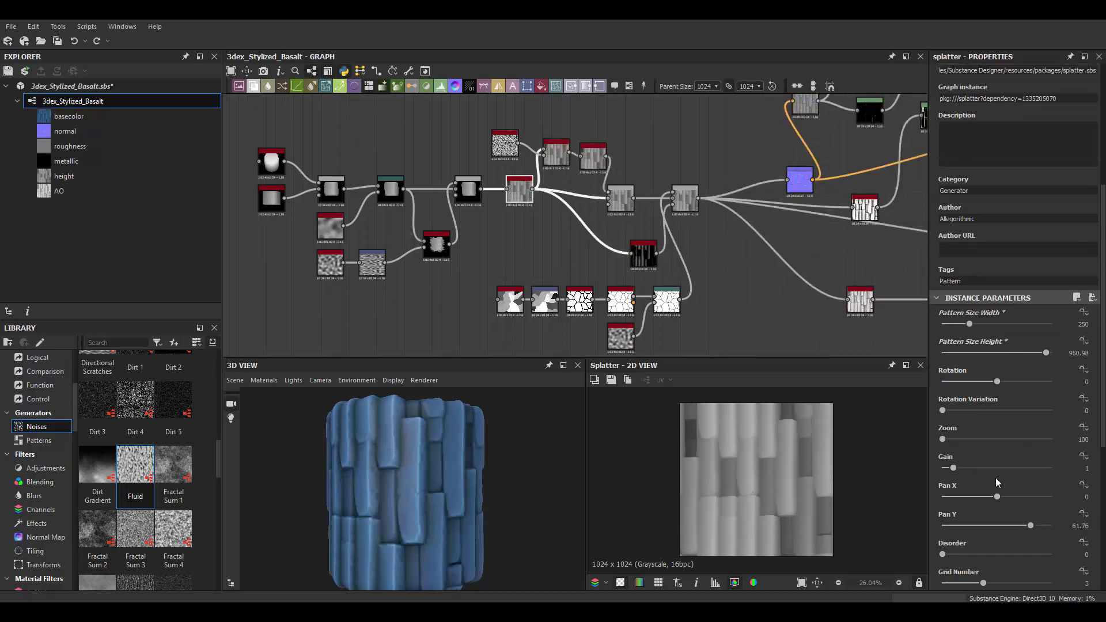
pyautogui.scroll(-4, 988, 472)
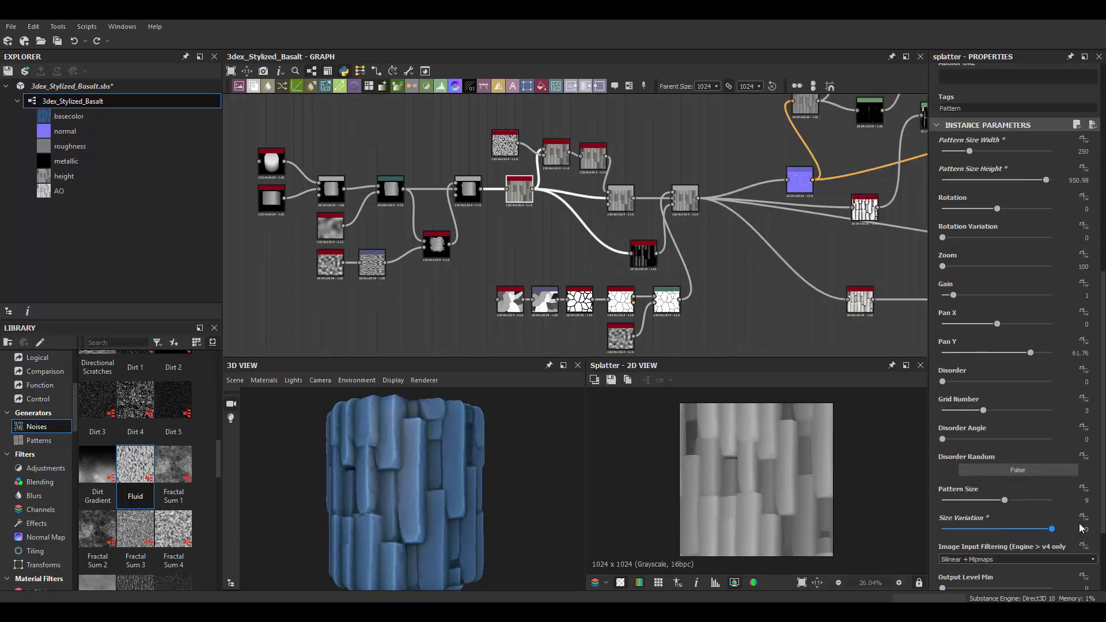
pyautogui.moveTo(1009, 524); pyautogui.dragTo(1008, 524)
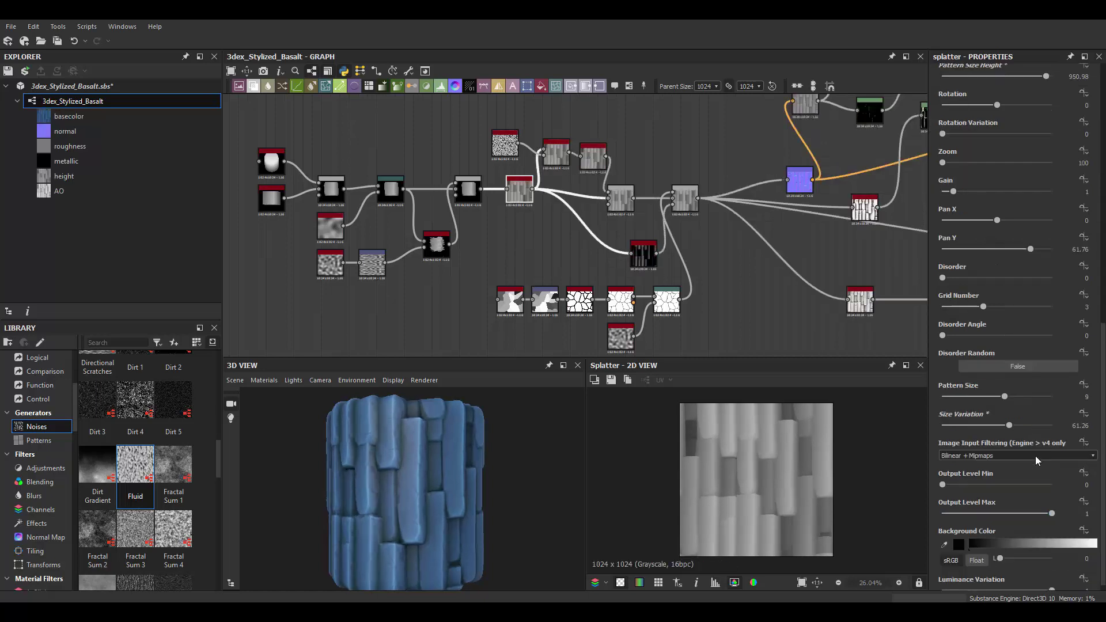
pyautogui.scroll(-3, 1031, 553)
pyautogui.moveTo(1046, 582)
pyautogui.mouseDown()
pyautogui.moveTo(1028, 579)
pyautogui.moveTo(1052, 580)
pyautogui.mouseUp()
pyautogui.scroll(2, 493, 504)
pyautogui.moveTo(492, 504); pyautogui.dragTo(479, 502)
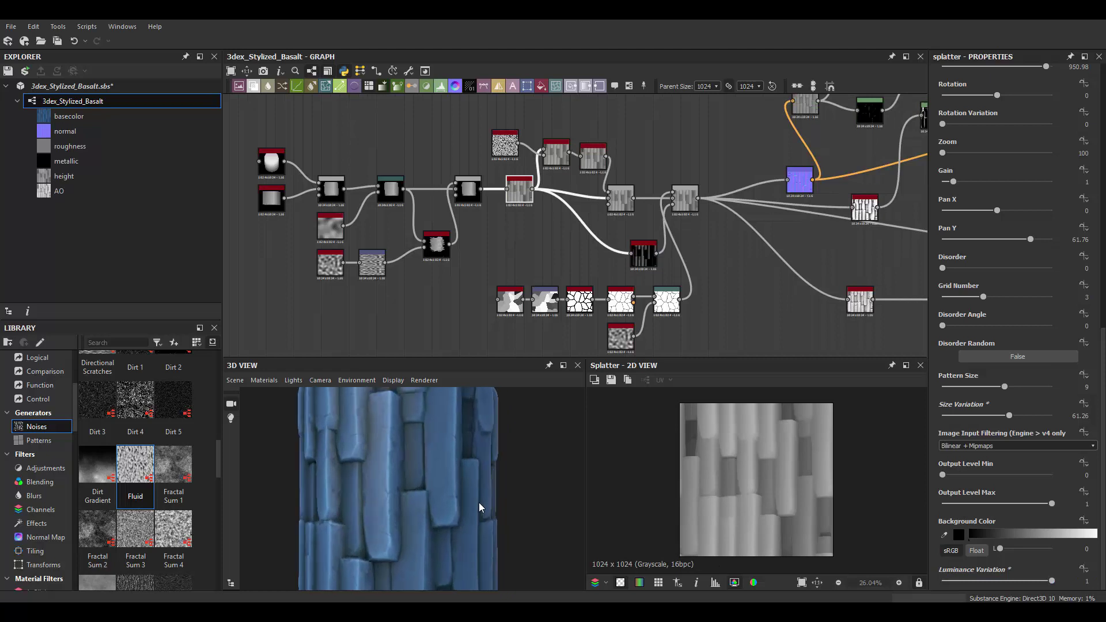
pyautogui.scroll(-1, 677, 179)
# Step: Re-tune the Cube 3D orientation offset and shift the Shape Extrude gizmo downward
pyautogui.scroll(3, 403, 196)
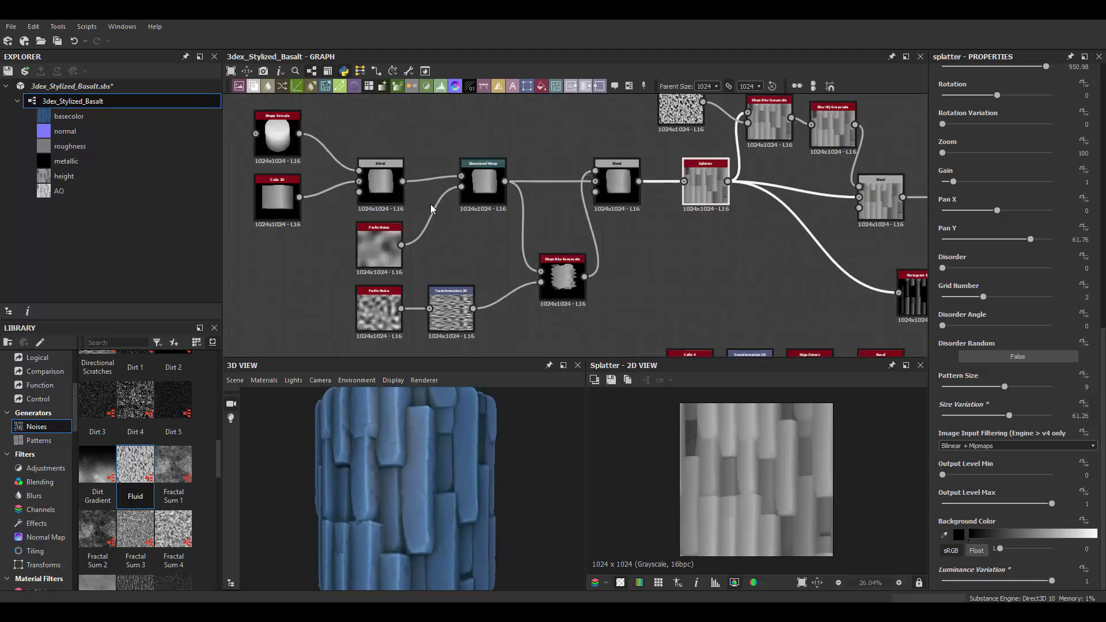
pyautogui.click(277, 199)
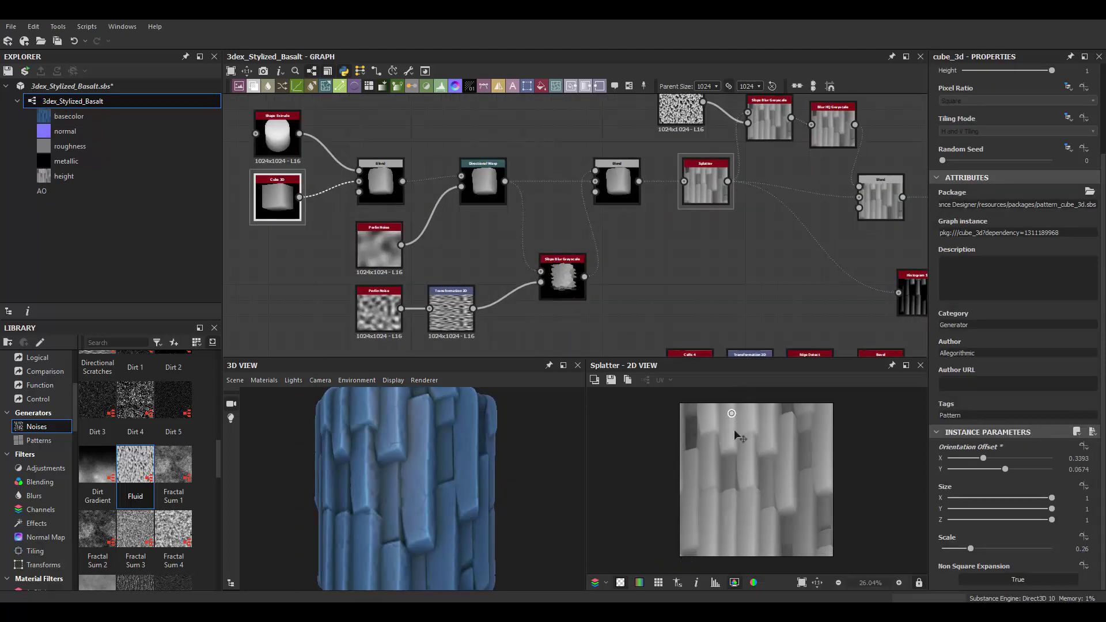
pyautogui.moveTo(734, 431)
pyautogui.mouseDown()
pyautogui.moveTo(725, 443)
pyautogui.moveTo(714, 415)
pyautogui.moveTo(732, 400)
pyautogui.mouseUp()
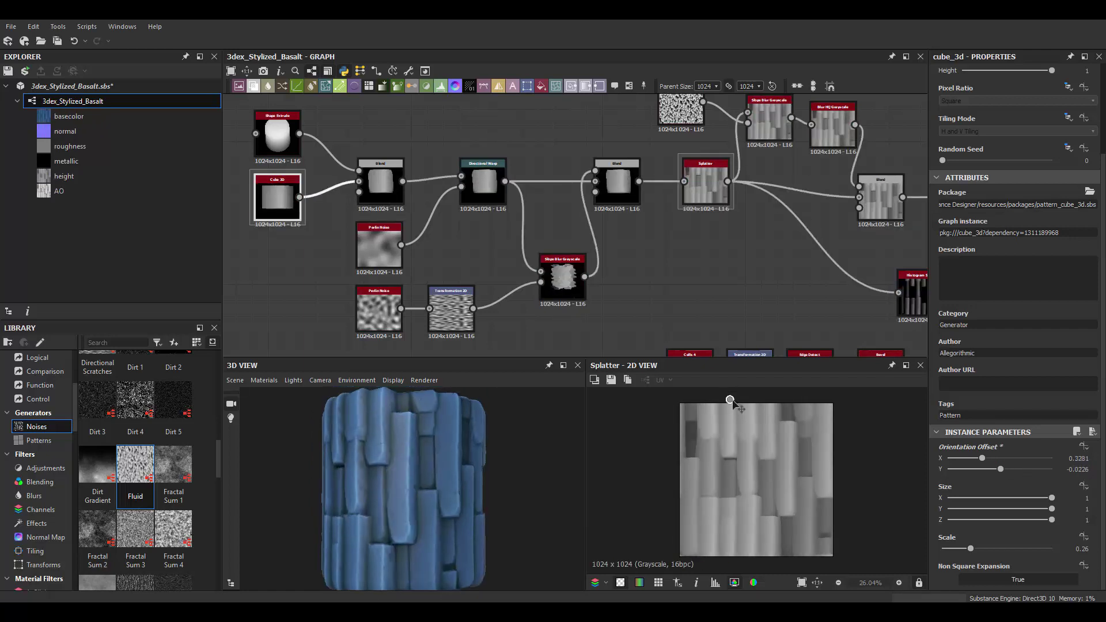
pyautogui.hotkey('ctrl', 'z')
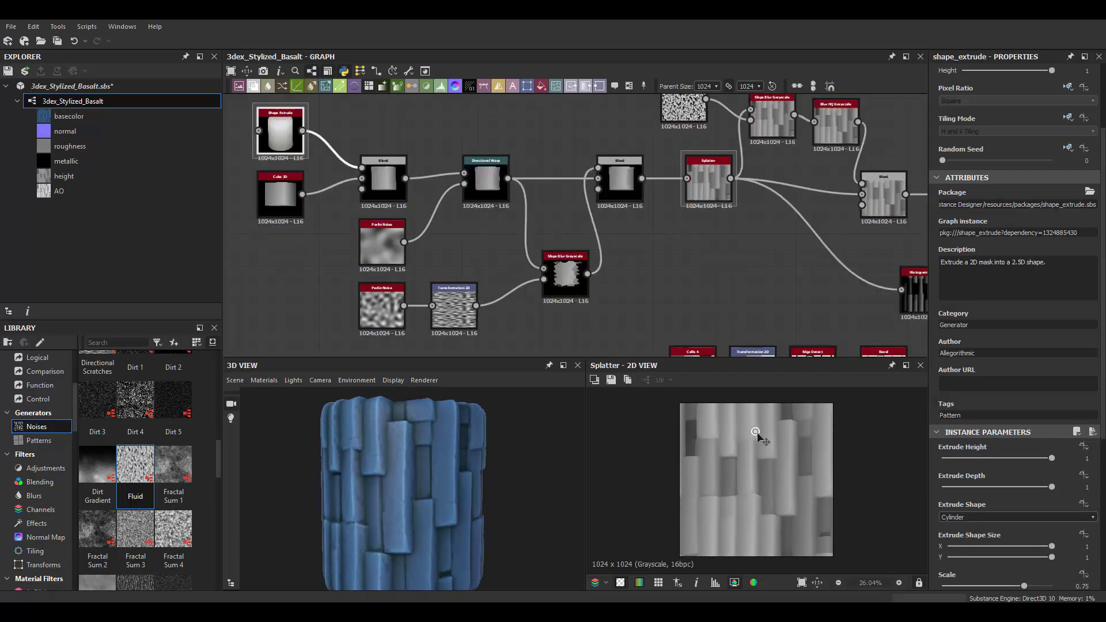
pyautogui.moveTo(757, 458); pyautogui.dragTo(759, 471)
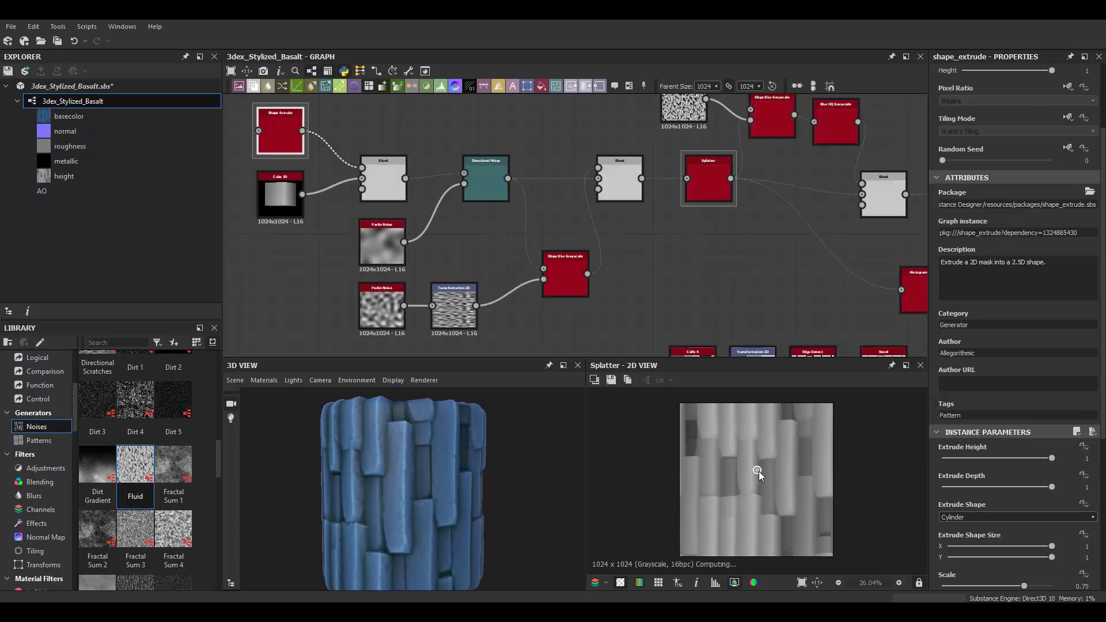
pyautogui.moveTo(465, 509)
pyautogui.mouseDown()
pyautogui.moveTo(482, 500)
pyautogui.moveTo(465, 508)
pyautogui.mouseUp()
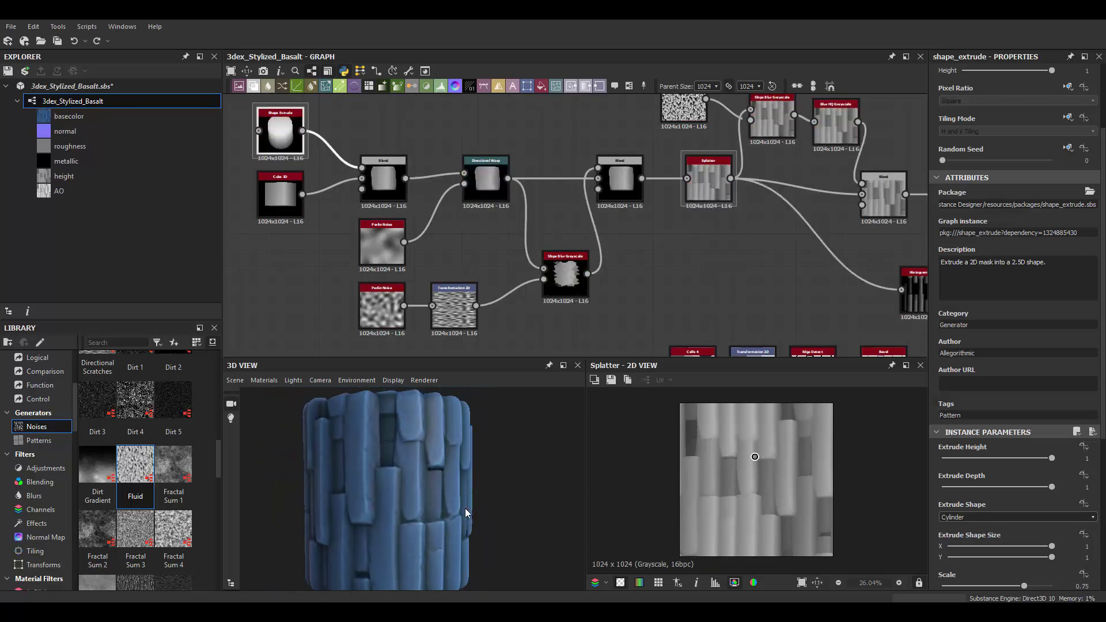